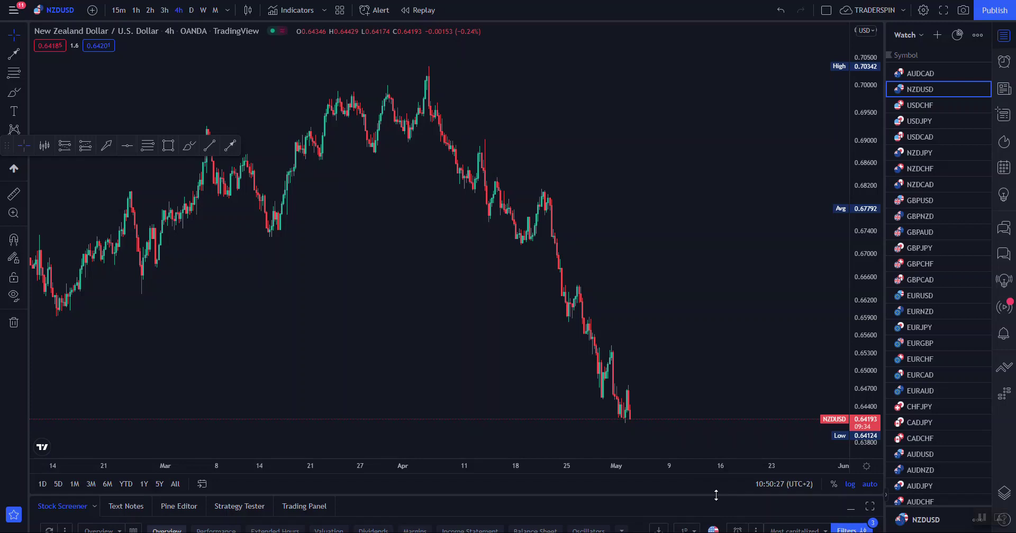
Examine the NZDUSD 4-hour decline from the early-April high, focusing on the candles just before the peak
scroll(493, 269, up, 2)
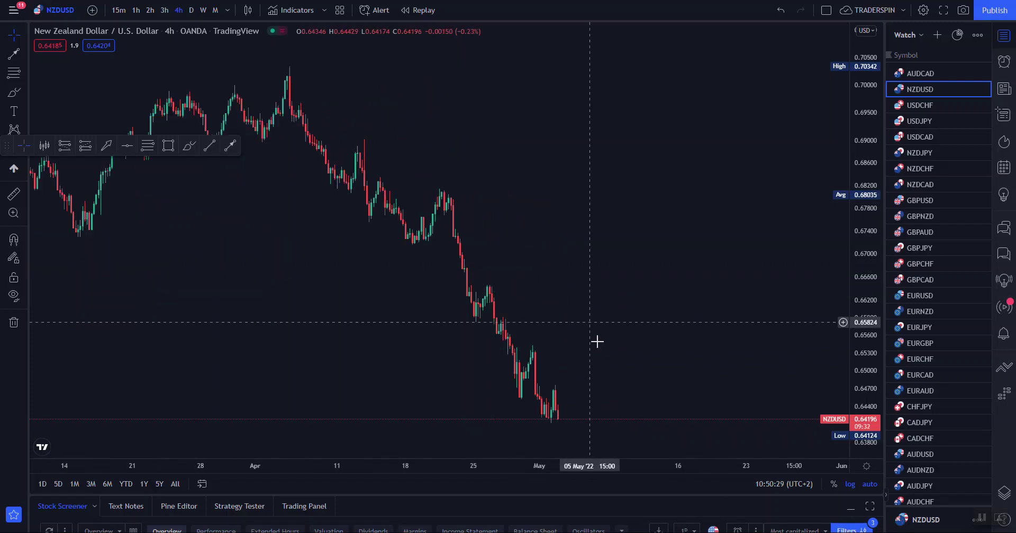
drag(483, 165, 644, 181)
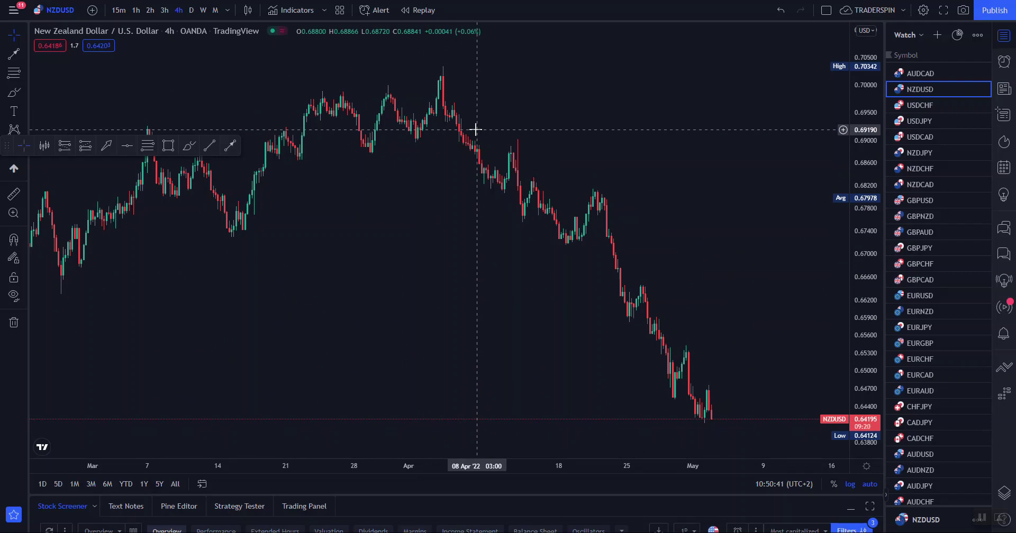
scroll(526, 163, down, 3)
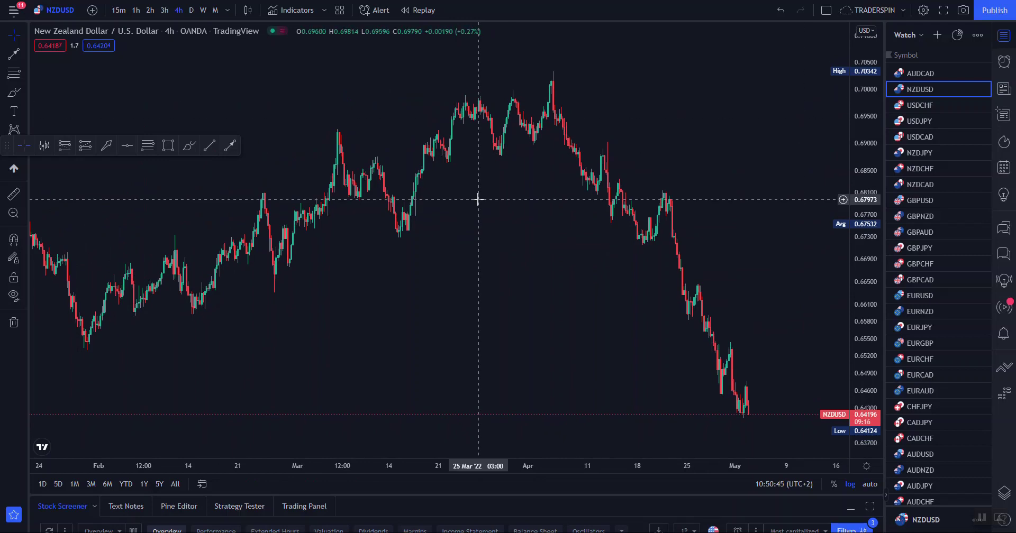
scroll(478, 200, up, 2)
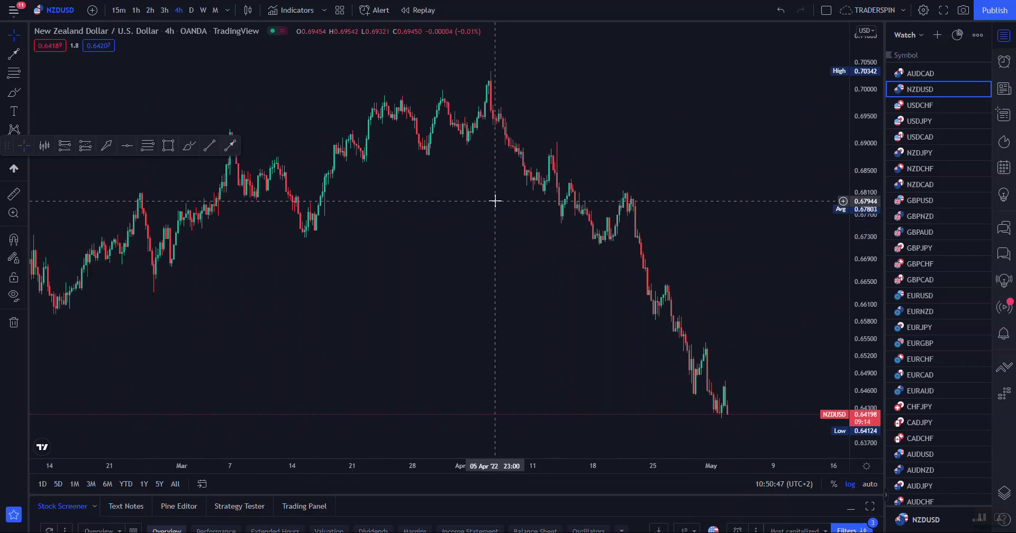
scroll(698, 157, up, 3)
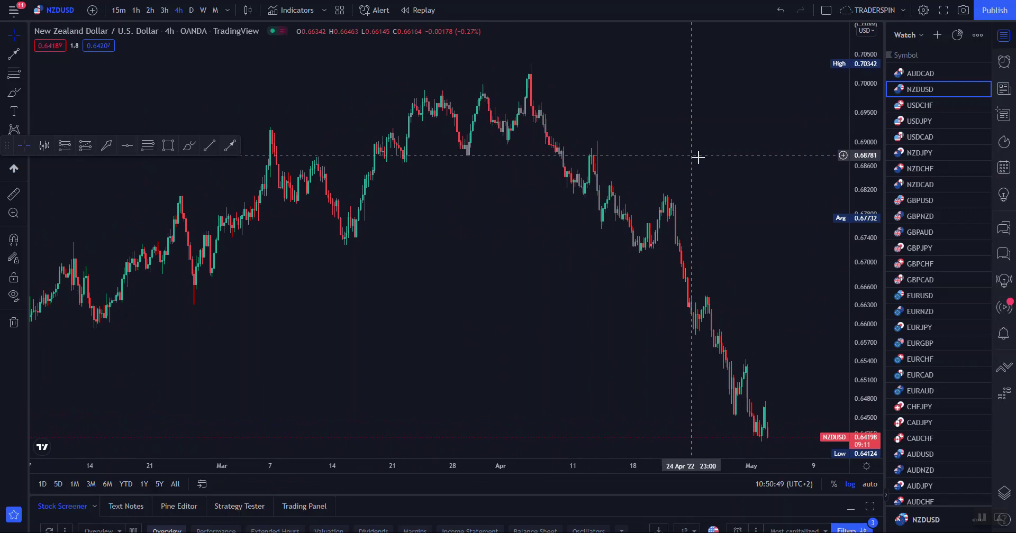
drag(652, 178, 783, 175)
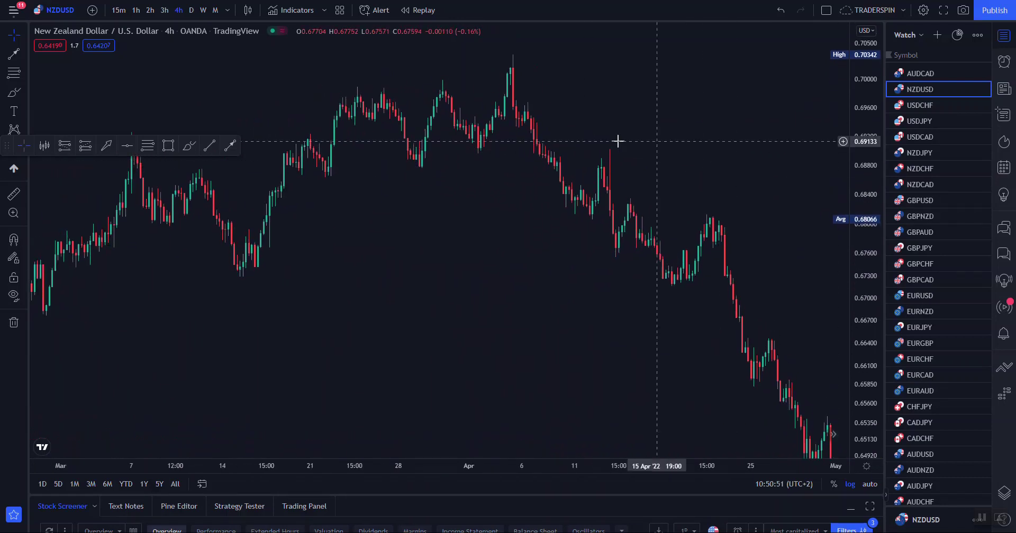
drag(637, 143, 714, 182)
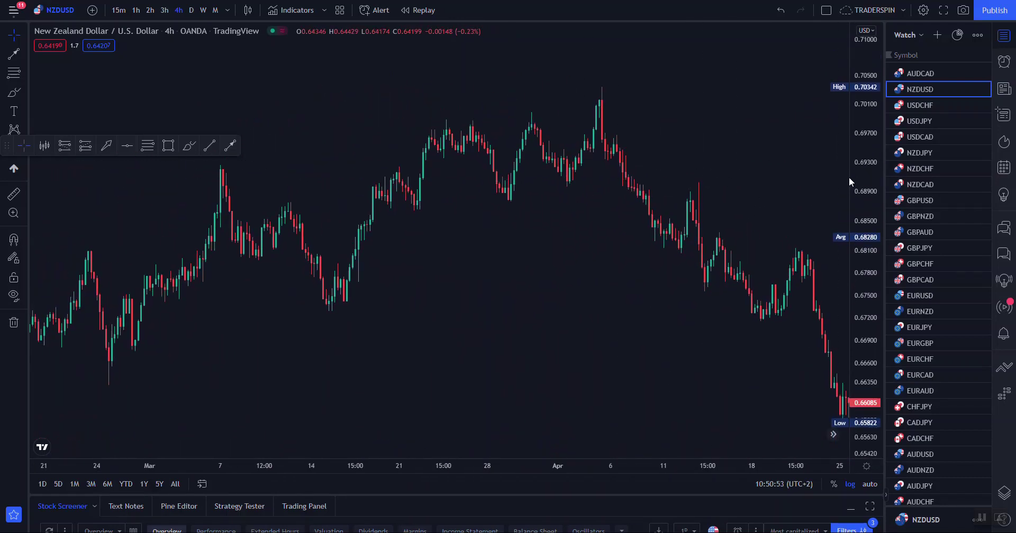
scroll(613, 144, up, 2)
drag(860, 156, 860, 127)
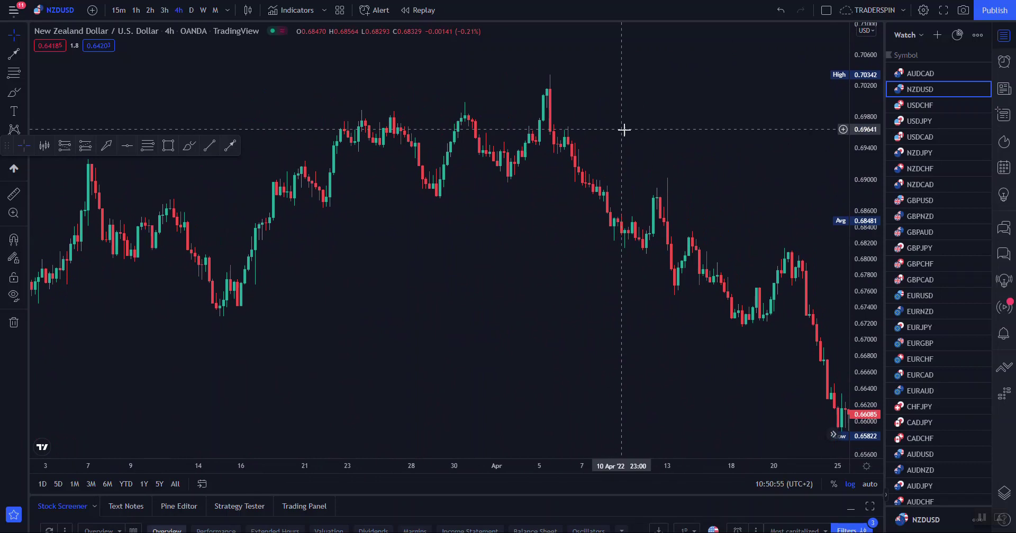
drag(624, 130, 657, 136)
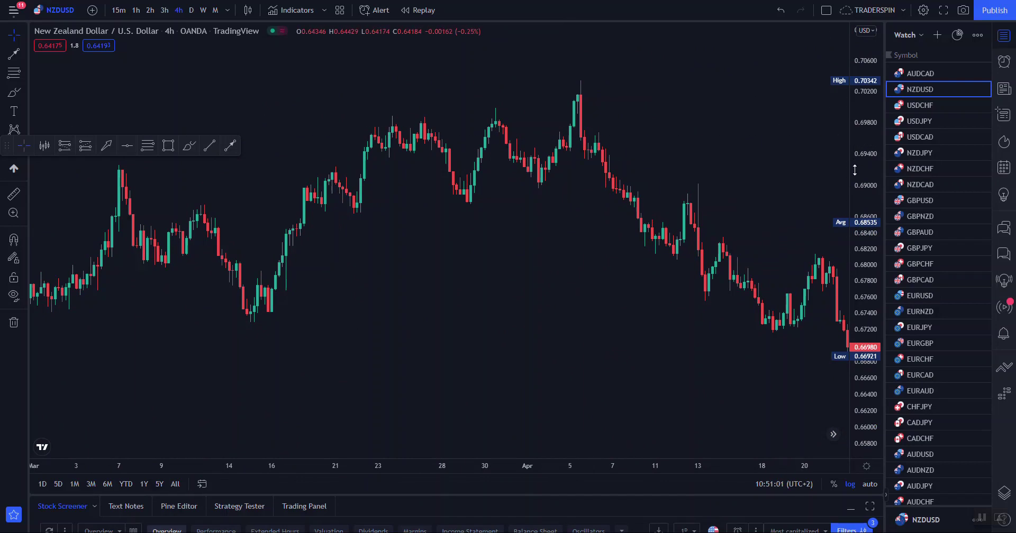
scroll(601, 112, up, 3)
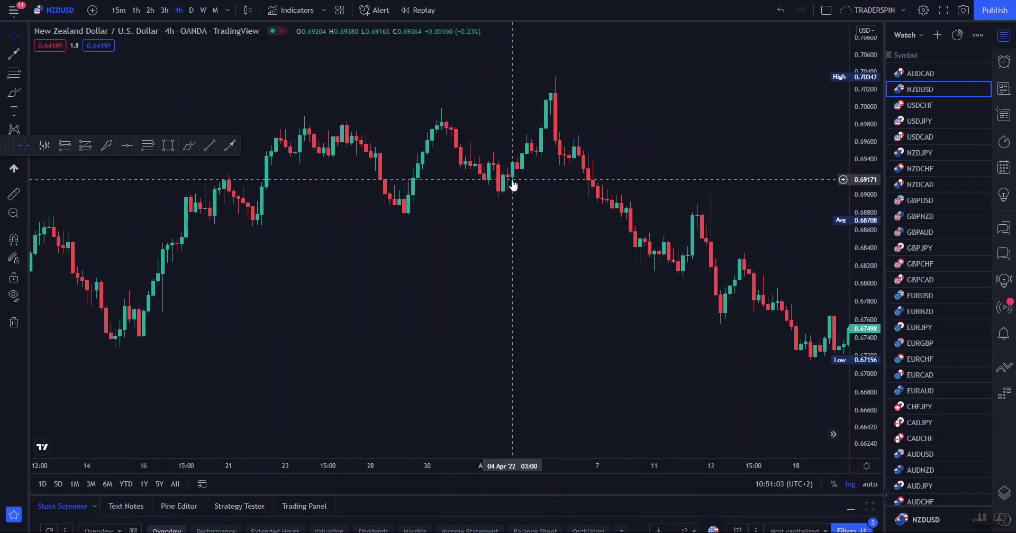
scroll(408, 204, up, 4)
drag(427, 175, 483, 197)
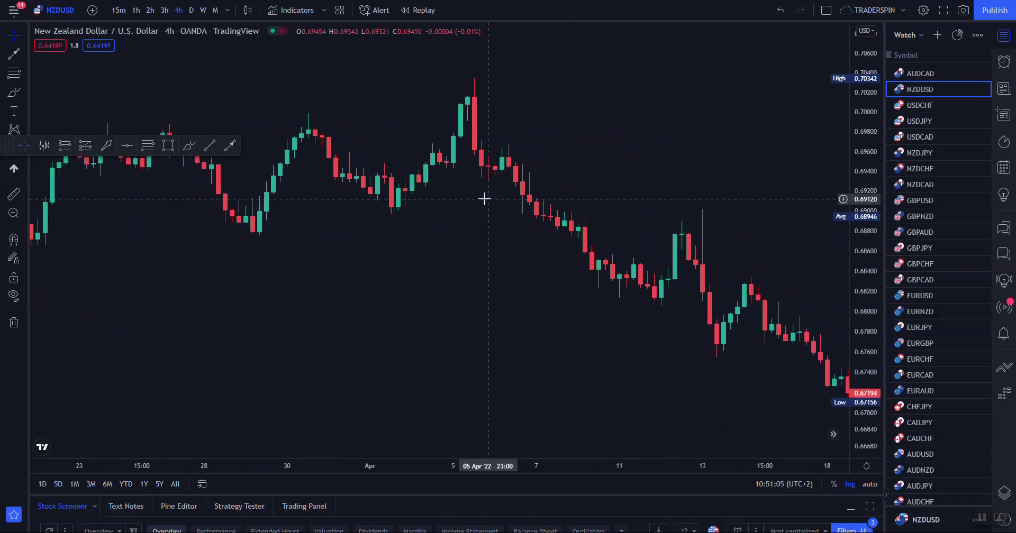
Mark the rising candles after the early-April low with short arrows, and remove all drawings from the chart
click(235, 147)
click(424, 209)
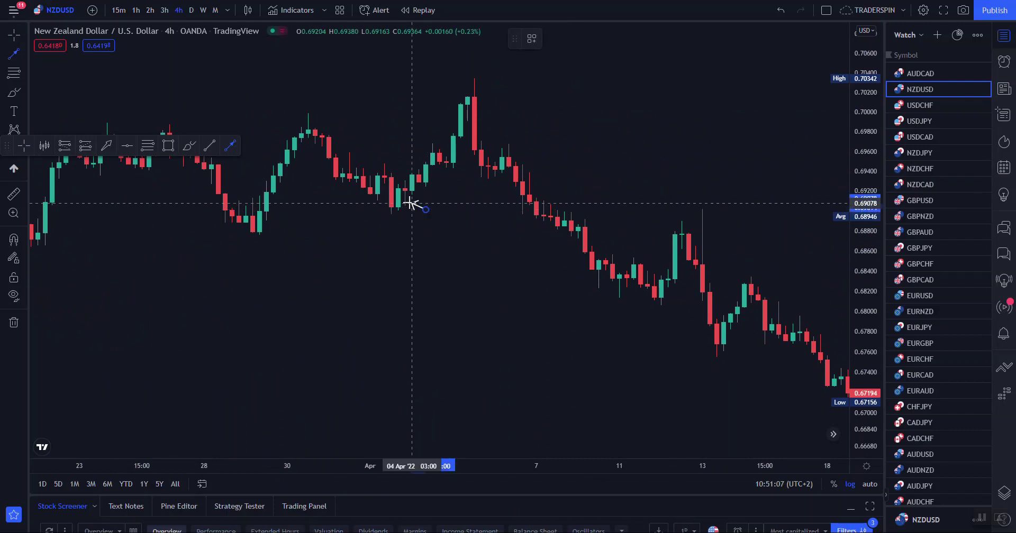
click(411, 203)
click(228, 148)
drag(426, 181, 446, 193)
click(224, 148)
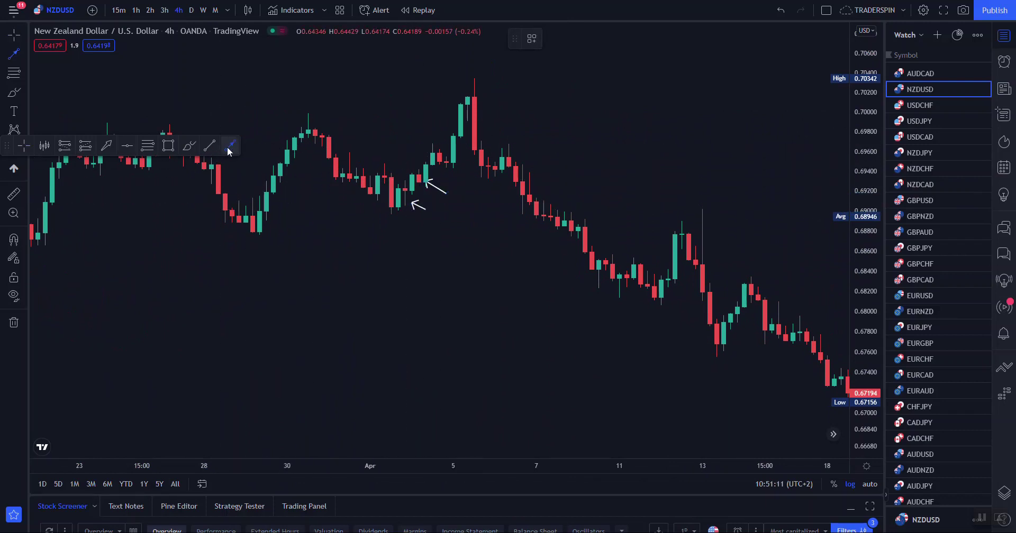
drag(447, 168, 447, 168)
click(14, 322)
Draw two small stepped rectangles around the early-April rise, at about 0.6907 to 0.6930 and about 0.6926 to 0.6942
scroll(509, 317, up, 2)
drag(865, 283, 865, 230)
drag(536, 198, 658, 211)
drag(877, 297, 876, 209)
drag(493, 217, 535, 232)
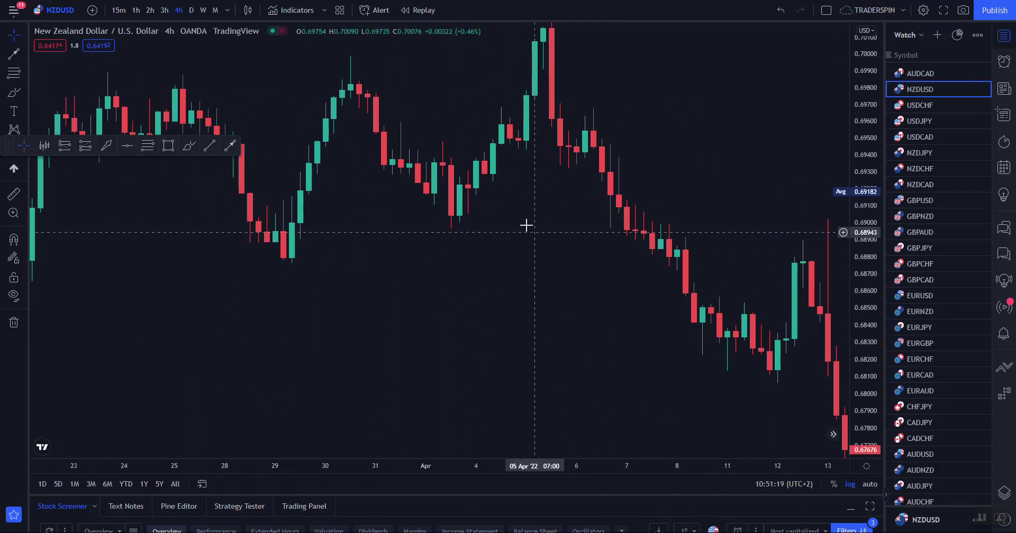
click(168, 145)
drag(465, 173, 492, 210)
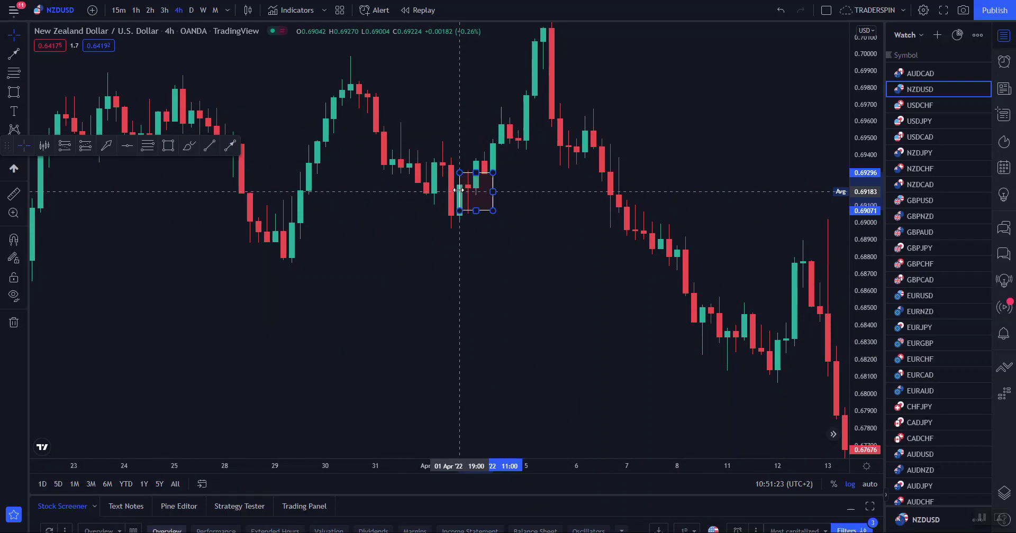
click(169, 148)
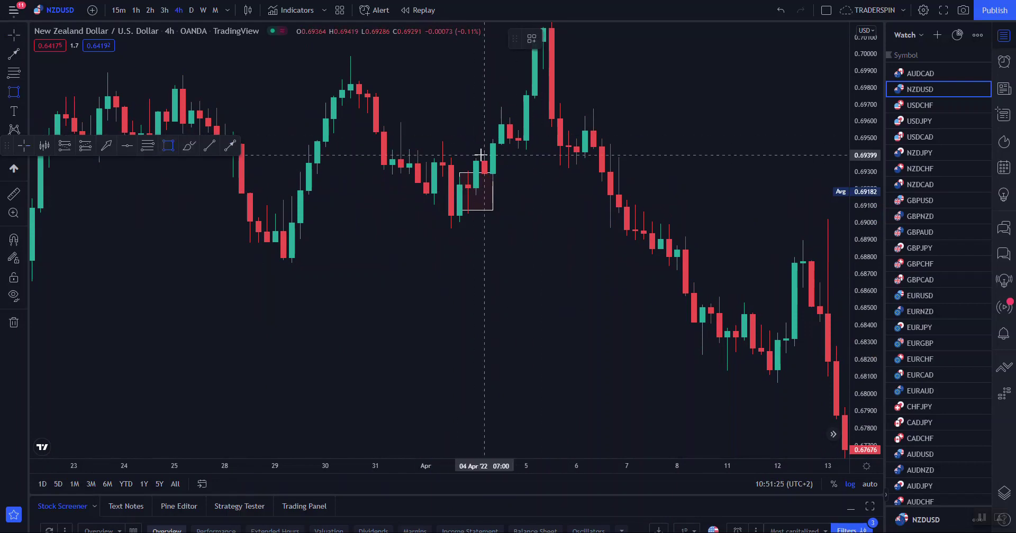
drag(477, 152, 510, 177)
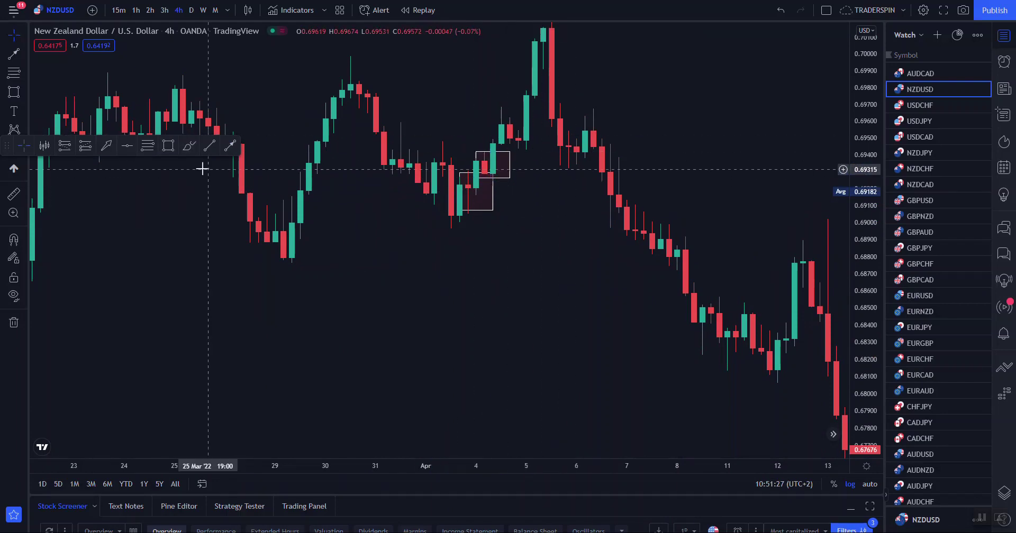
Draw a wide rectangle below the April peak, at about 0.6944 to 0.6954, extending from 4 April to about 7 April
click(167, 146)
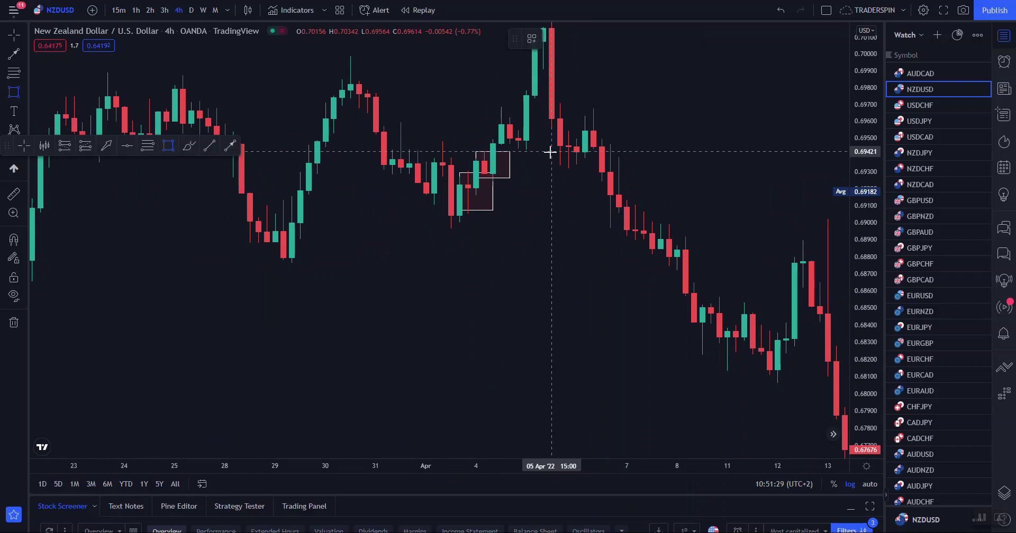
drag(510, 131, 660, 149)
drag(783, 69, 772, 116)
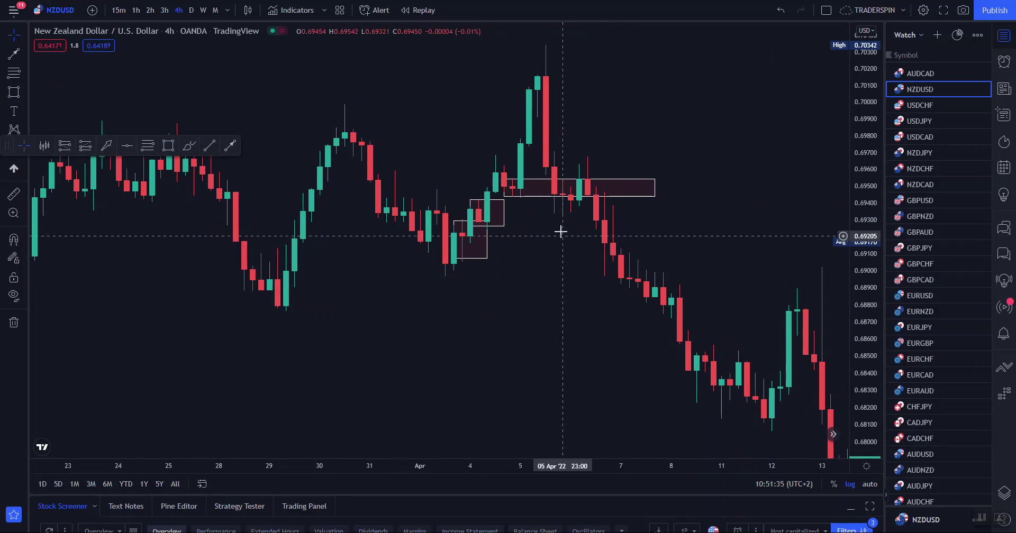
Point an arrow at the start of the wide rectangle below the April peak, and undo it
click(230, 146)
drag(446, 134, 510, 186)
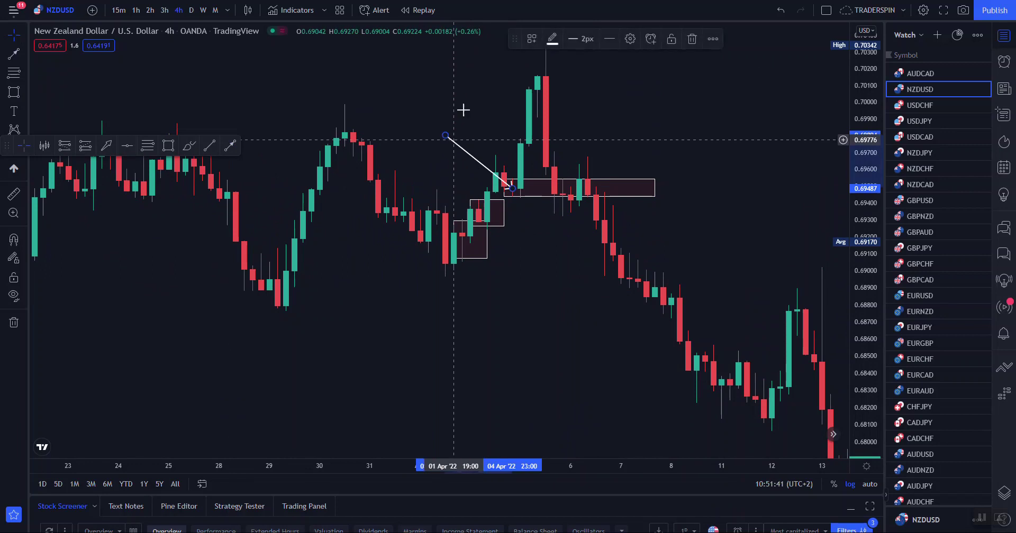
key(ctrl+z)
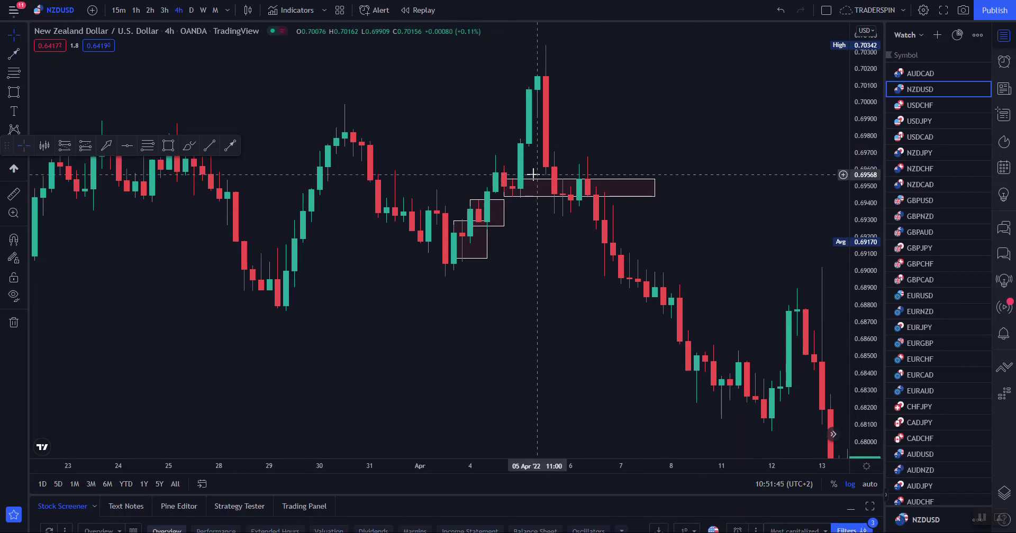
Draw a long downward arrow alongside the decline, from about 0.704 in mid-April to about 0.656 in early May
scroll(762, 164, down, 3)
scroll(696, 190, down, 5)
drag(815, 174, 604, 106)
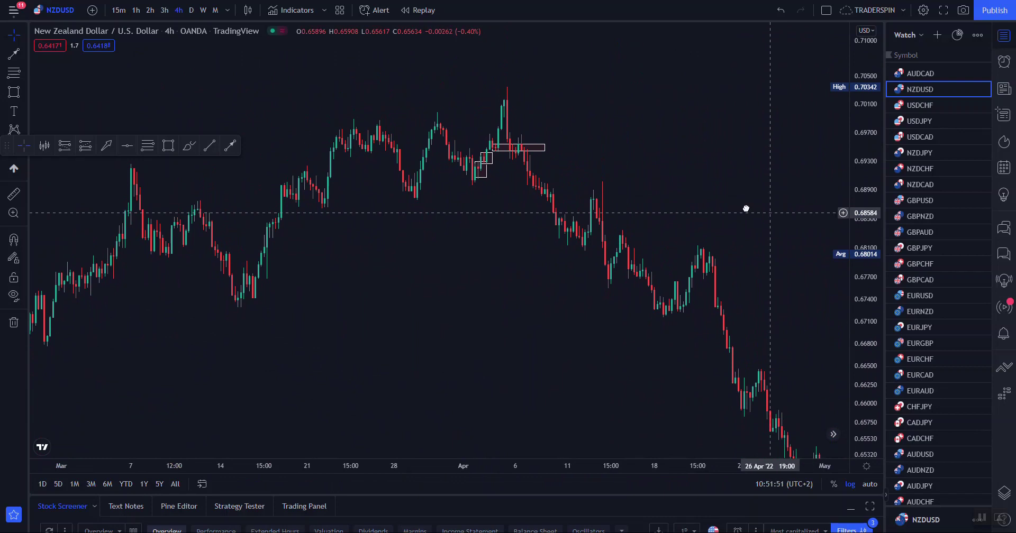
drag(745, 209, 703, 180)
scroll(723, 197, down, 3)
click(230, 146)
click(469, 88)
click(732, 341)
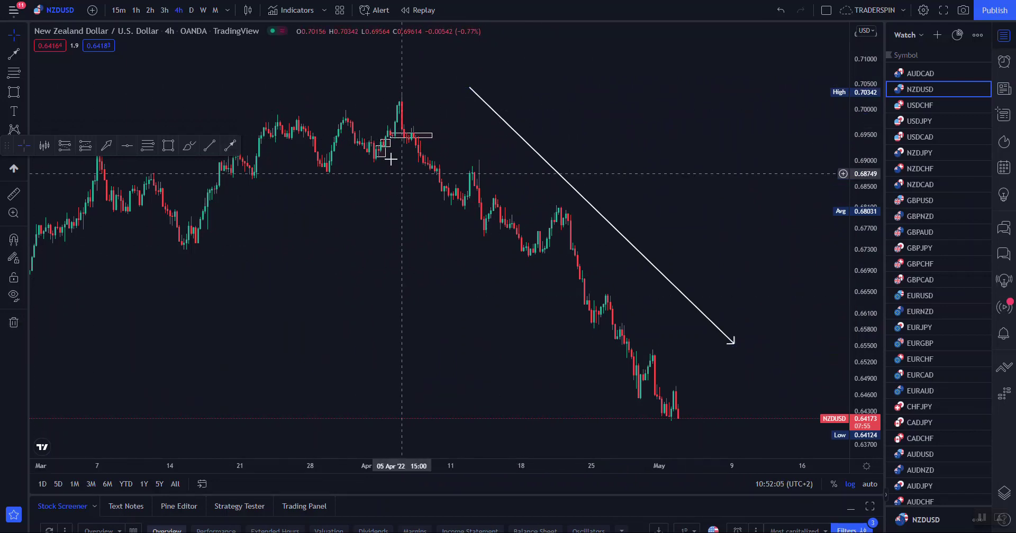
Review the downtrend beside the long arrow and remove all drawings from the chart
drag(861, 275, 853, 138)
drag(649, 161, 772, 214)
scroll(502, 280, up, 5)
drag(459, 156, 539, 178)
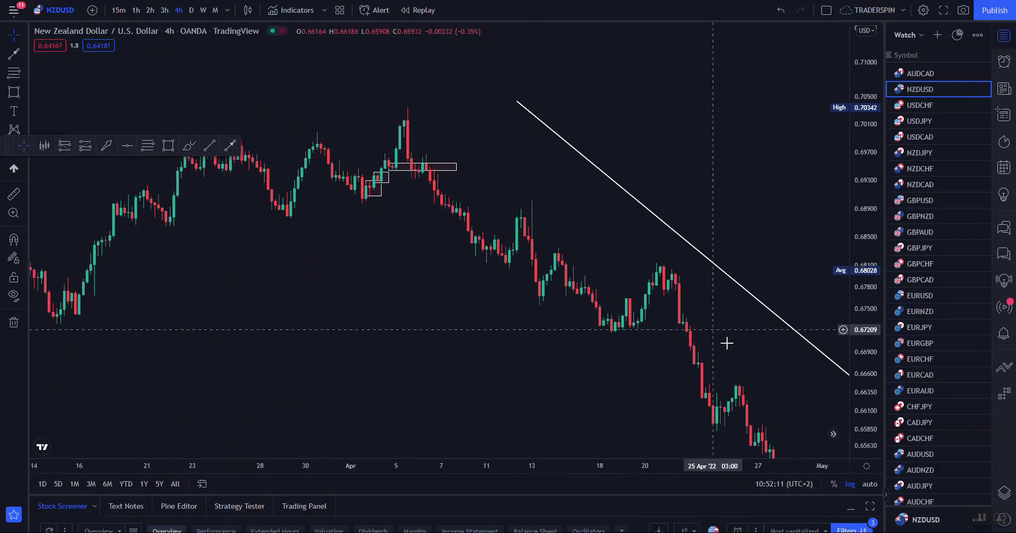
drag(702, 345, 542, 190)
drag(687, 350, 655, 286)
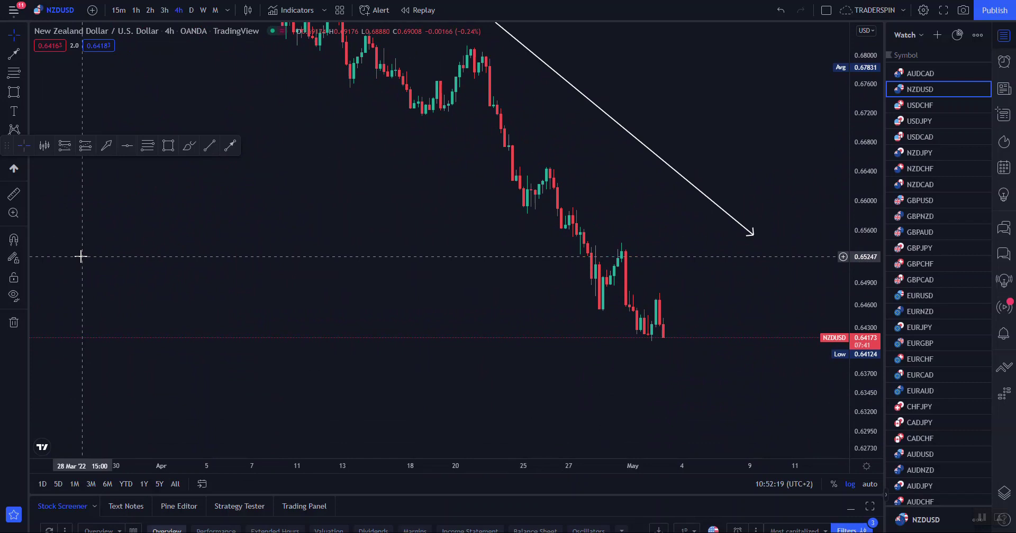
click(14, 322)
Draw an arrow from about 0.6494 on 26 April pointing at the green 28 April candle at about 0.6517
scroll(634, 316, up, 1)
scroll(635, 316, up, 5)
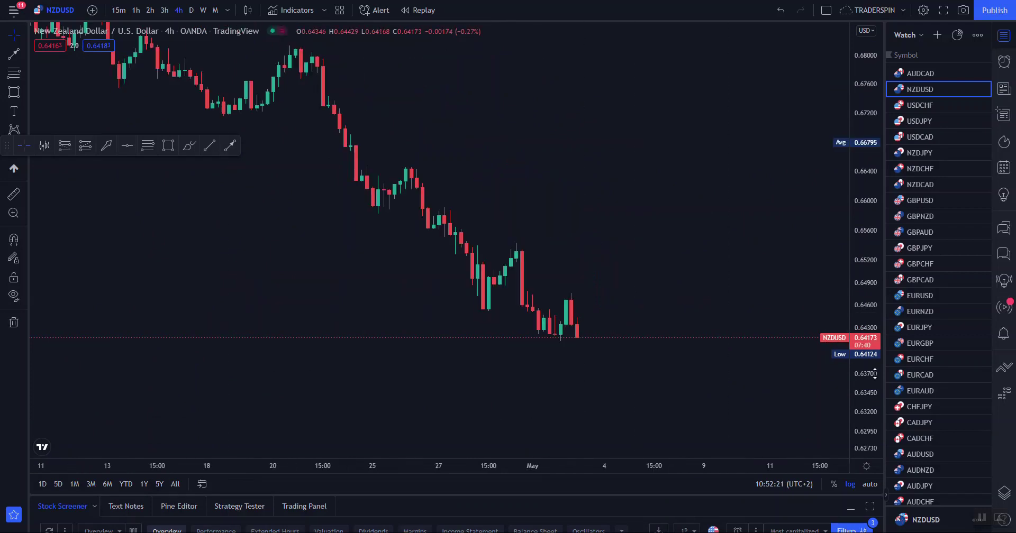
scroll(676, 206, up, 2)
drag(524, 214, 616, 195)
scroll(446, 242, down, 2)
scroll(505, 229, left, 2)
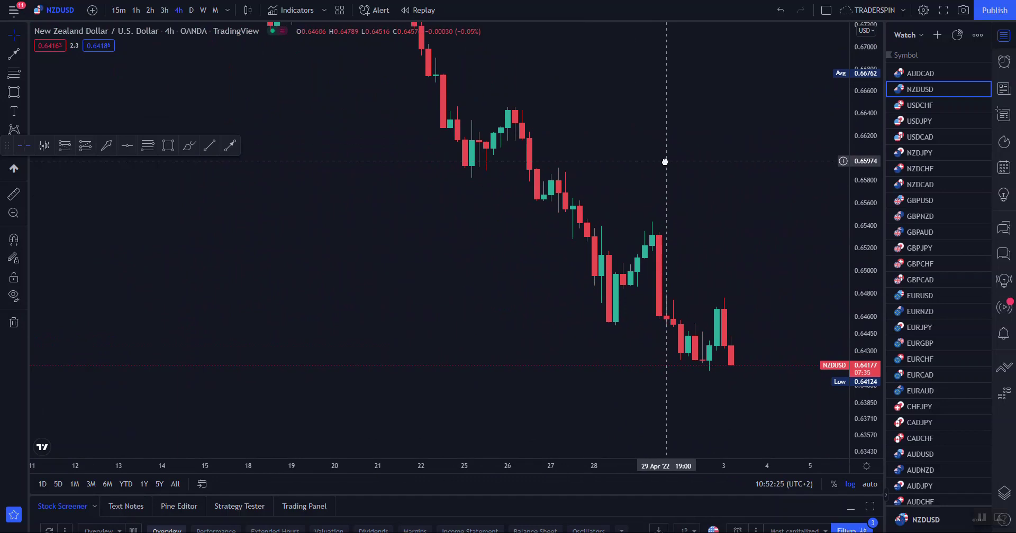
click(229, 147)
click(517, 278)
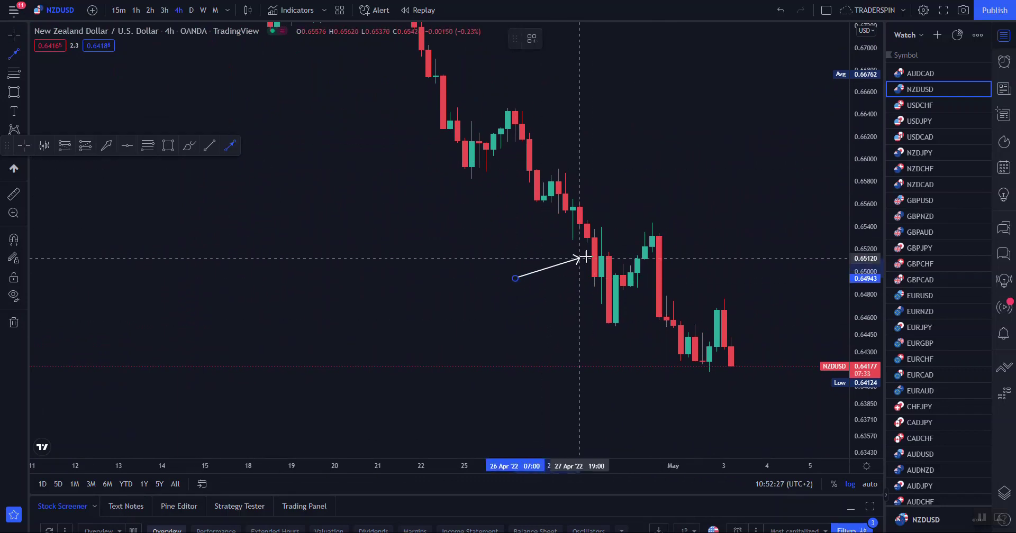
click(598, 254)
Draw a rectangle from the 28 April candles to early May, covering about 0.6472 to 0.6540
scroll(794, 328, up, 2)
drag(865, 313, 862, 275)
drag(746, 264, 788, 231)
scroll(561, 251, down, 5)
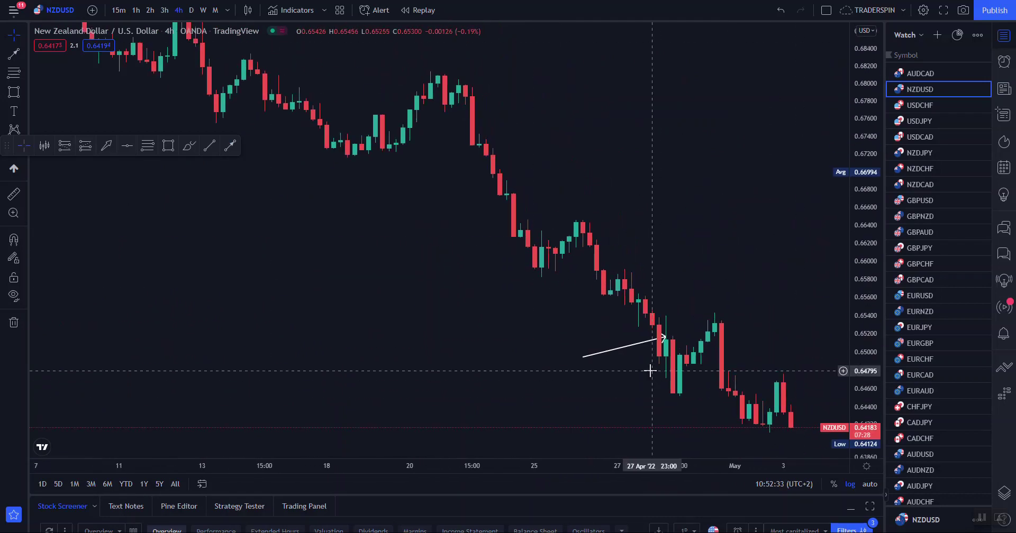
scroll(563, 54, down, 3)
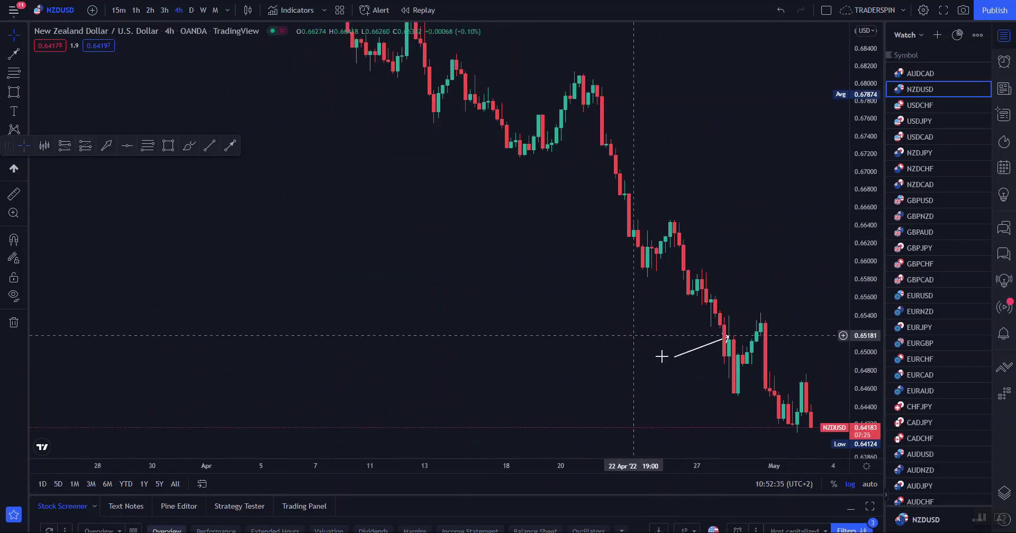
scroll(688, 165, up, 4)
drag(872, 350, 862, 285)
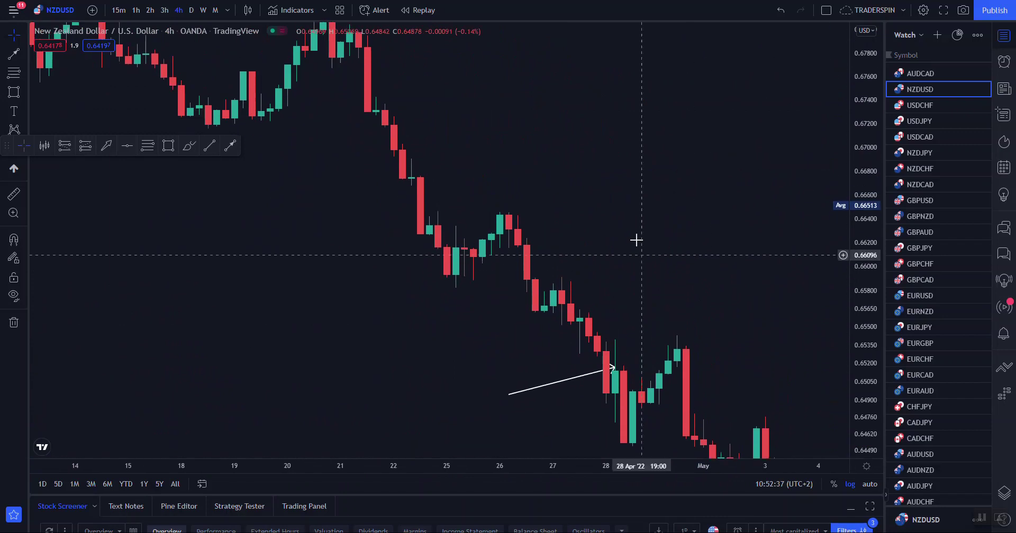
drag(635, 238, 642, 136)
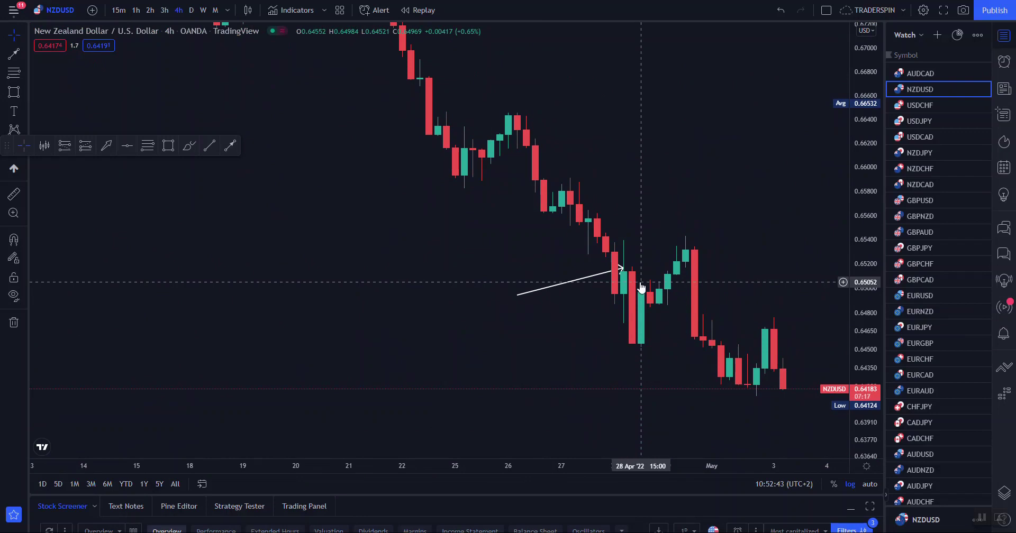
scroll(529, 270, up, 2)
key(alt+shift+r)
mouse_move(505, 239)
mouse_down()
mouse_move(544, 325)
mouse_move(661, 323)
mouse_up()
click(746, 243)
Delete the arrow pointing at the green 28 April candle and keep the rectangle
scroll(762, 229, up, 3)
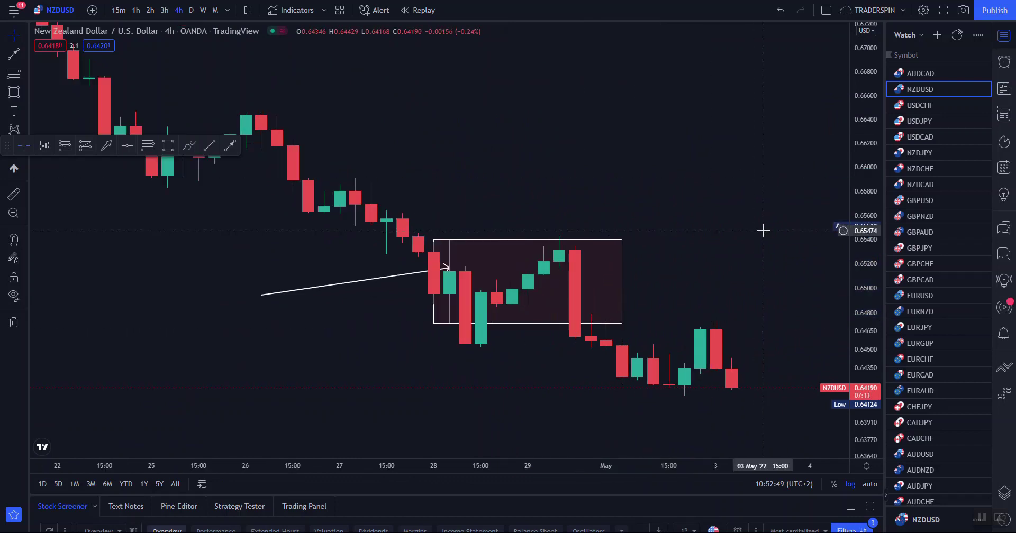
drag(860, 343, 859, 267)
drag(627, 301, 692, 232)
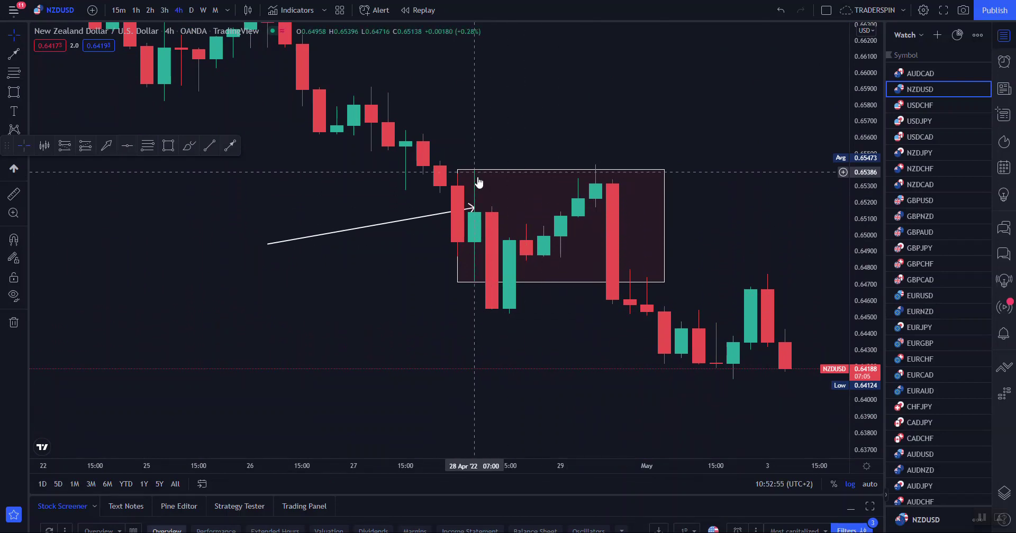
click(403, 220)
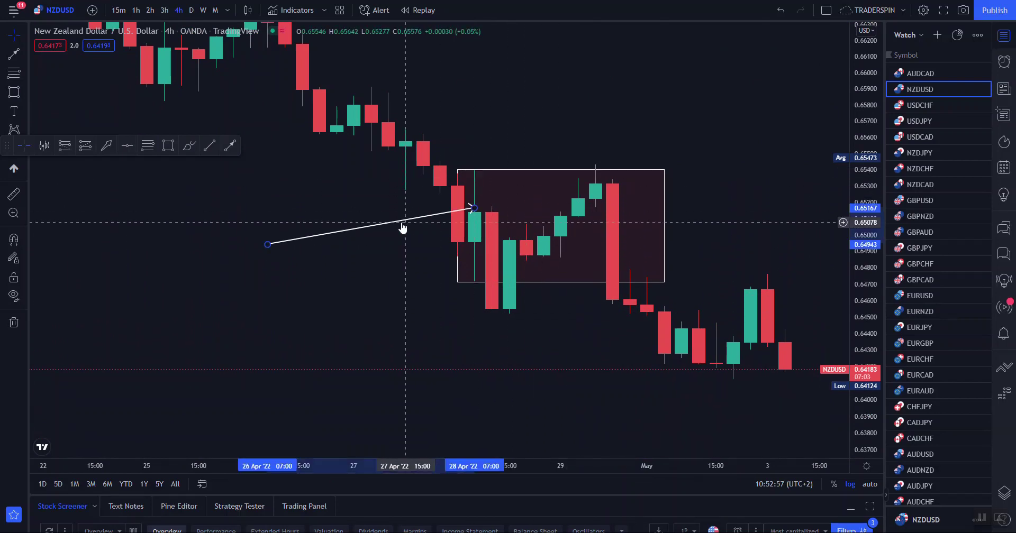
click(686, 43)
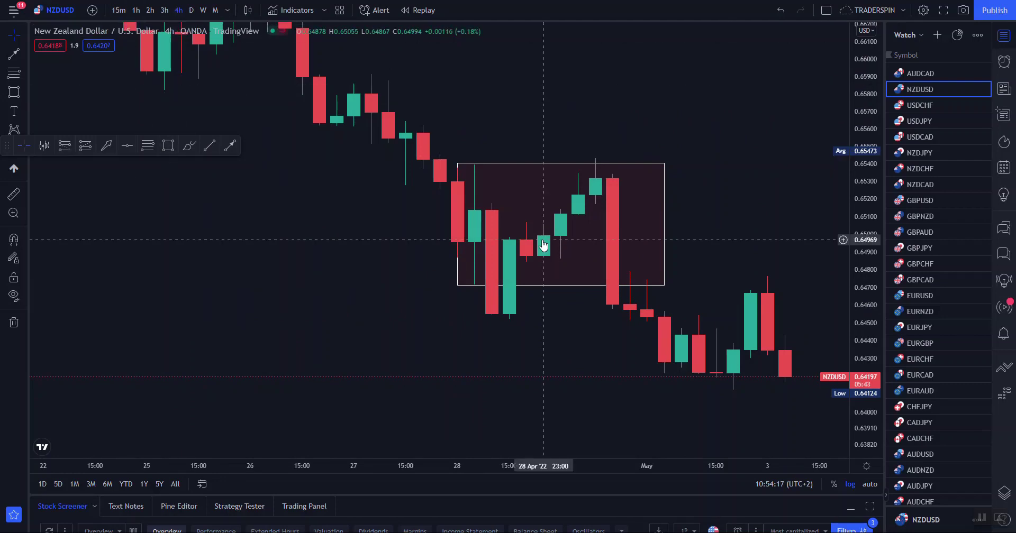
drag(456, 162, 458, 161)
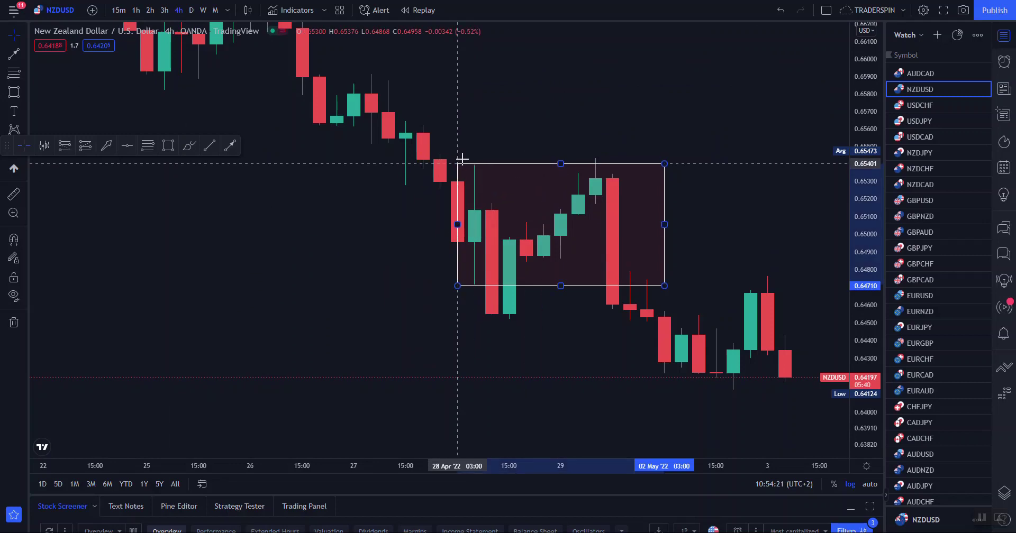
click(519, 110)
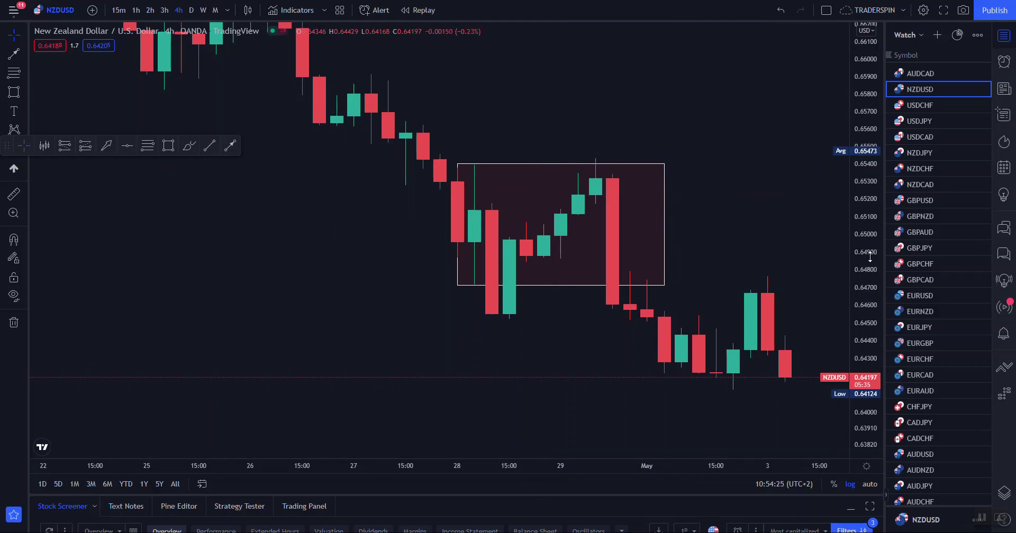
drag(870, 256, 858, 234)
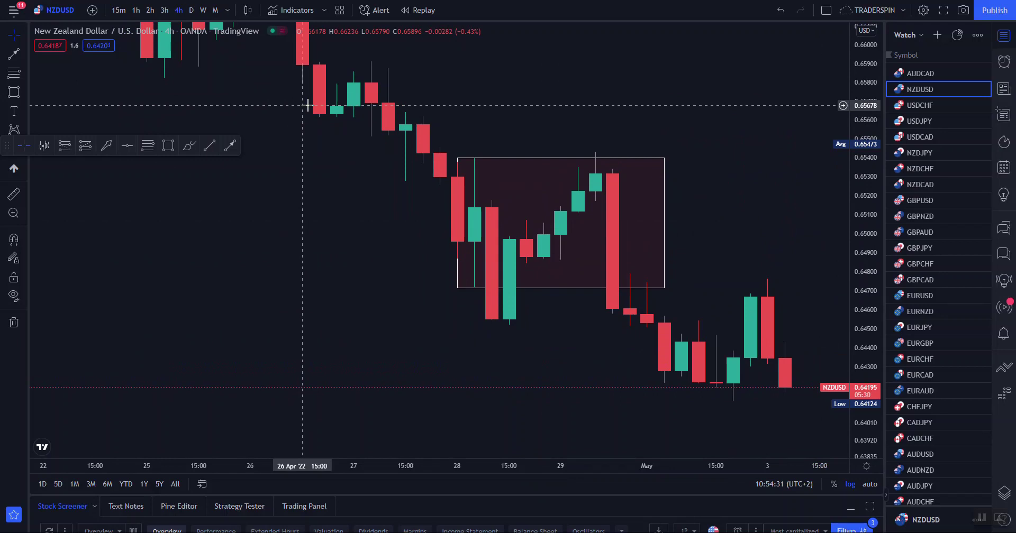
scroll(451, 211, down, 3)
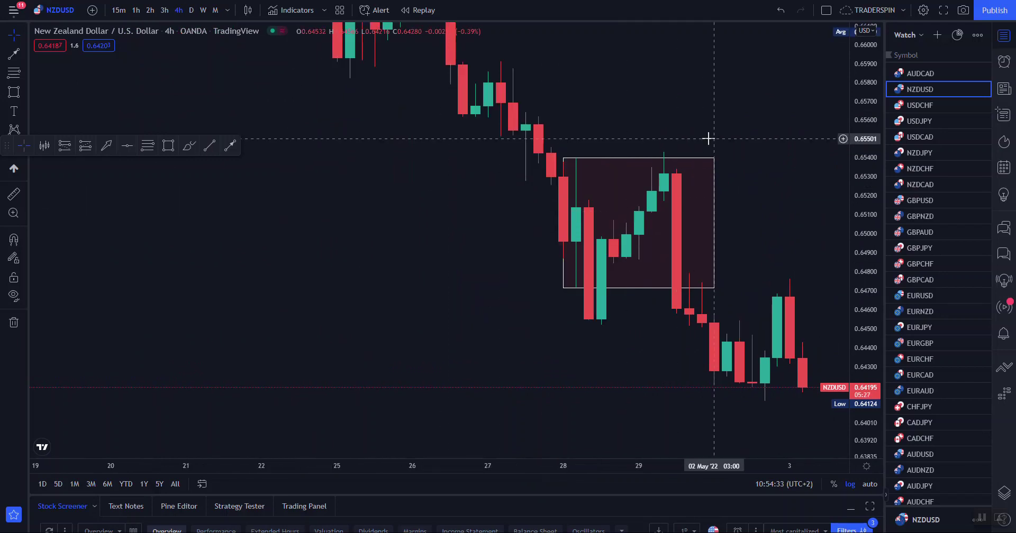
scroll(707, 143, up, 1)
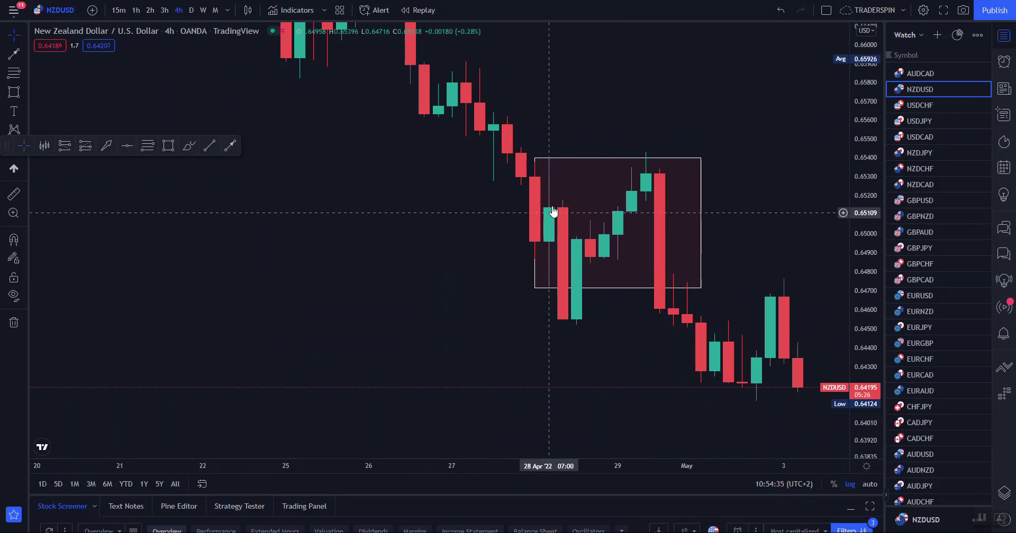
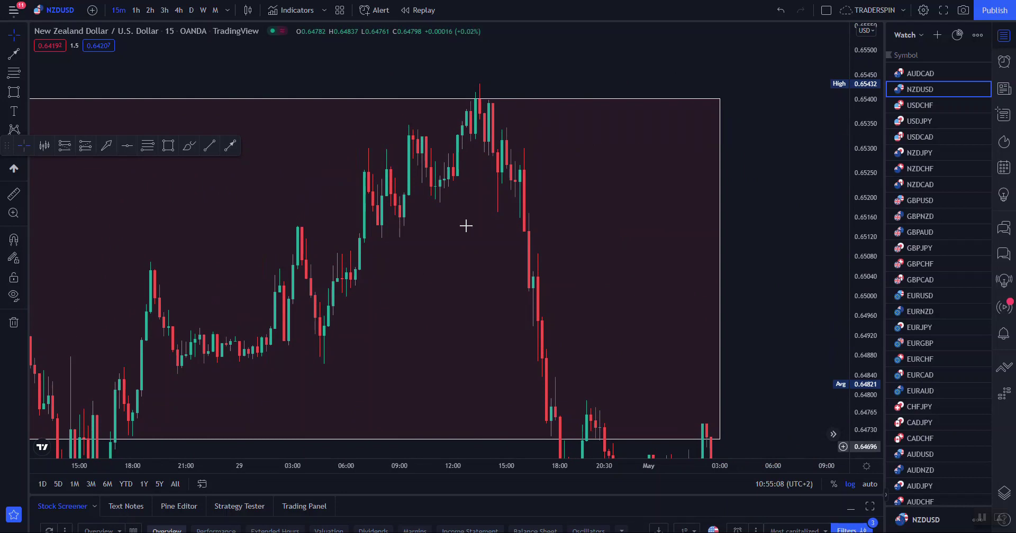
On the 15-minute chart, draw a rectangle over the 29 April pullback from about 08:45 to 11:45, covering about 0.6512 to 0.6520
click(168, 145)
mouse_move(394, 196)
mouse_down()
mouse_move(408, 233)
mouse_move(448, 239)
mouse_up()
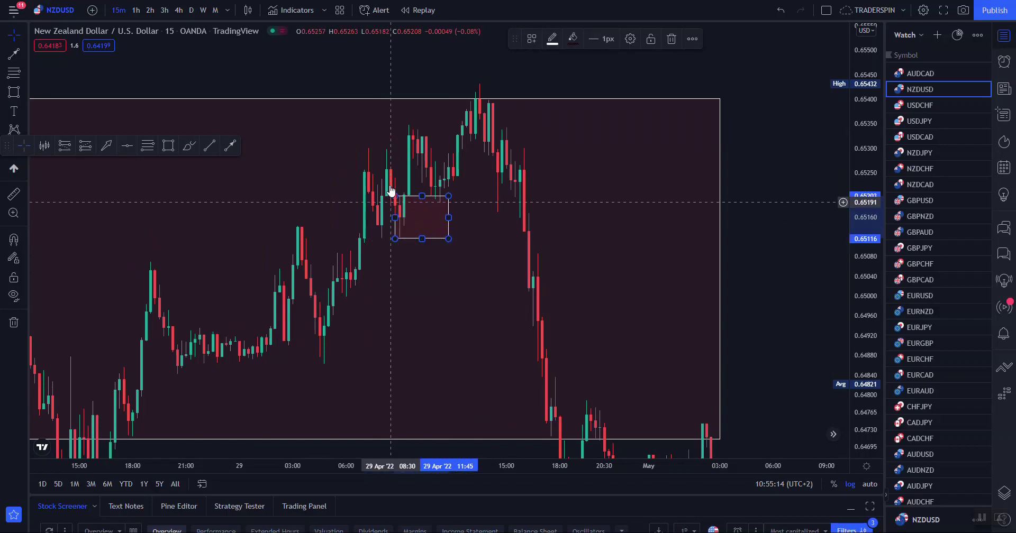
click(416, 73)
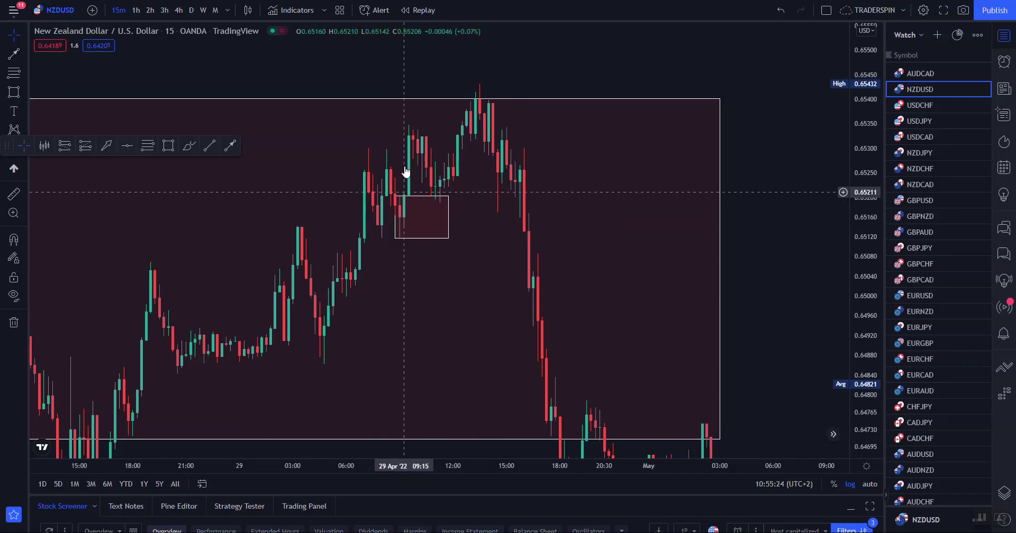
Draw a smaller rectangle on 29 April from about 11:30 to 13:15, covering about 0.6523 to 0.6529
click(168, 146)
drag(445, 153, 472, 182)
click(475, 182)
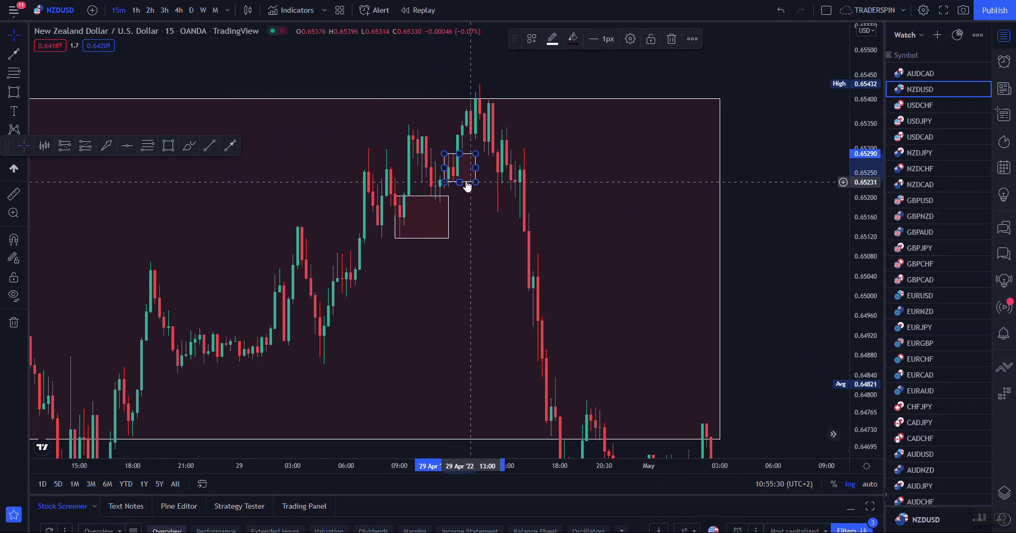
Draw a rectangle around the 29 April peak candles from 12:45 to 16:00, covering about 0.6531 to 0.6540
drag(764, 62, 743, 119)
scroll(742, 119, up, 3)
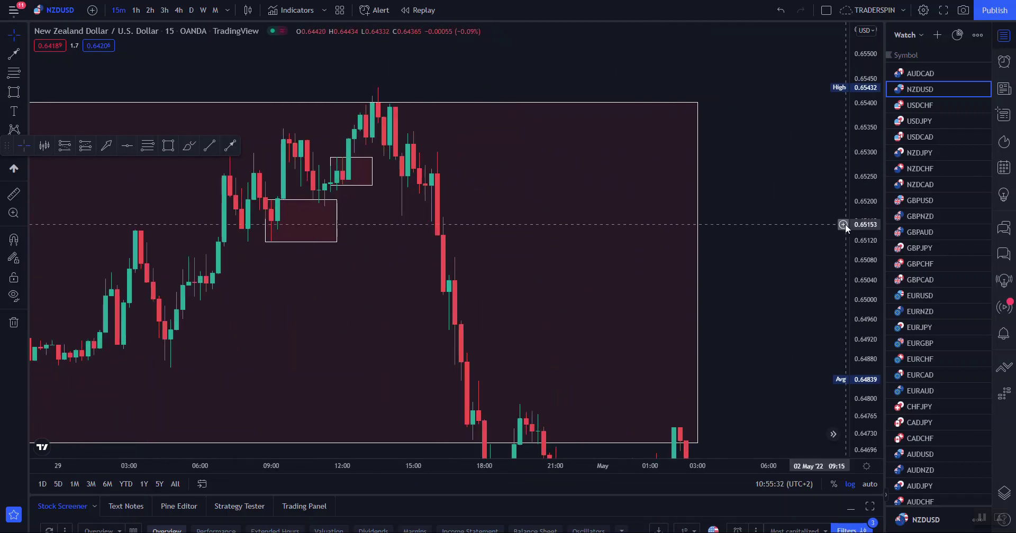
drag(861, 225, 861, 158)
drag(753, 93, 803, 148)
click(168, 145)
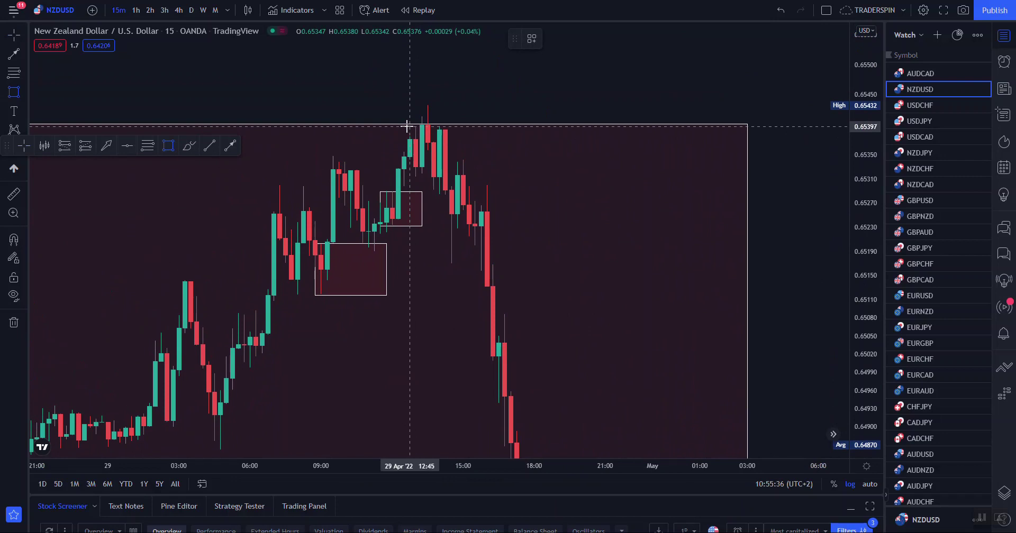
drag(410, 126, 487, 176)
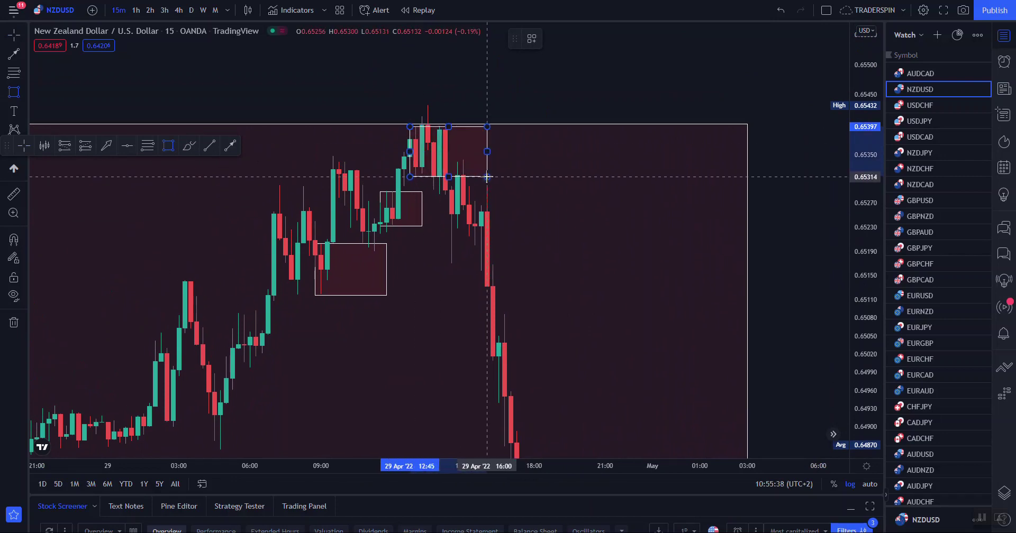
click(552, 40)
click(454, 104)
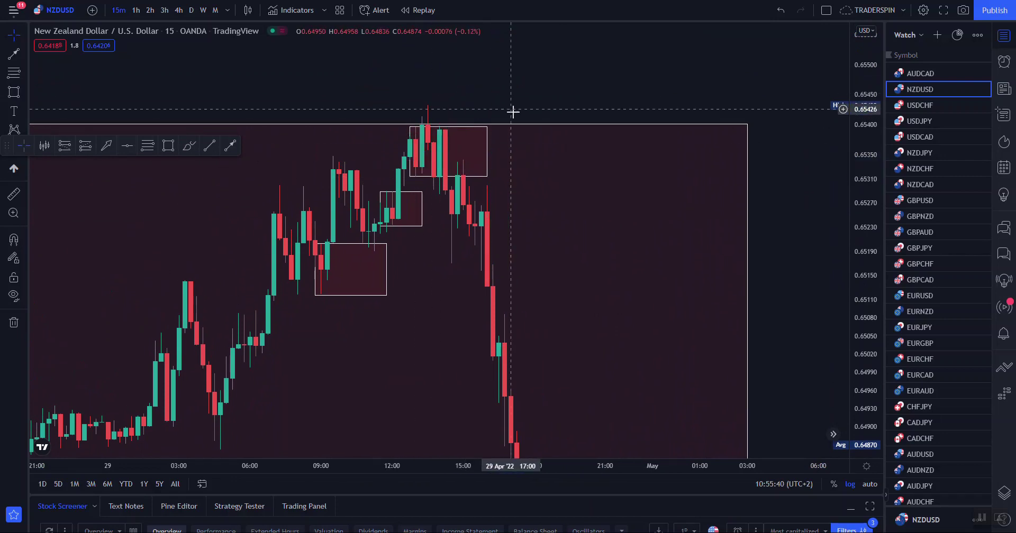
Delete the large rectangle spanning 28 April to 2 May
click(512, 128)
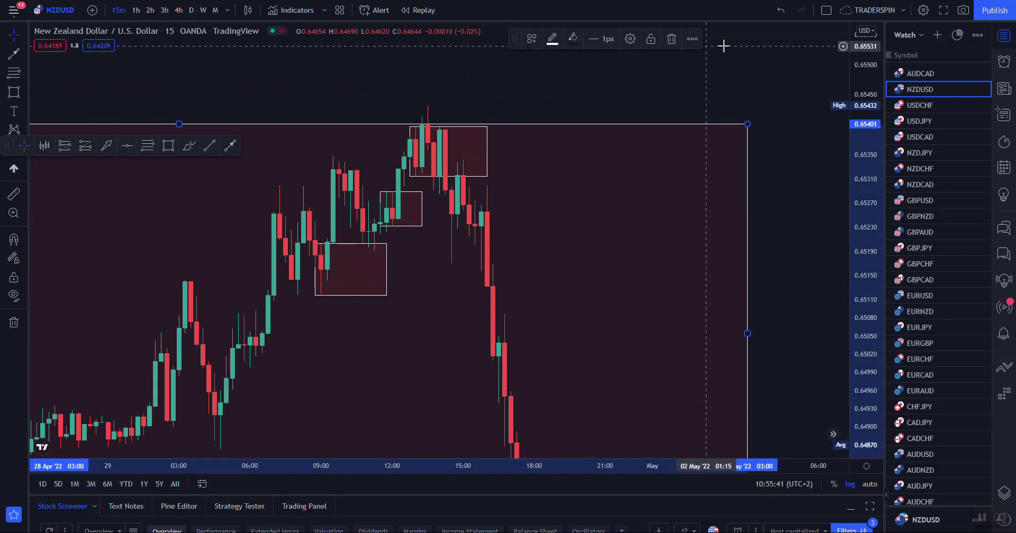
click(672, 40)
drag(556, 252, 656, 256)
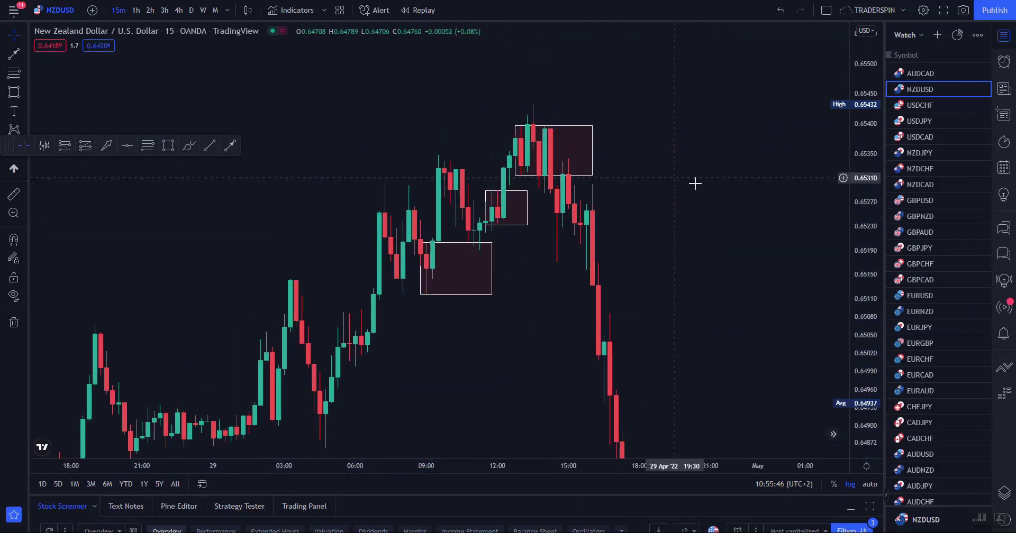
Draw a thin rectangle across the 29 April high at about 0.6543, from about 12:00 to 17:15
scroll(729, 252, up, 1)
scroll(729, 252, up, 2)
drag(857, 285, 852, 251)
drag(728, 234, 755, 234)
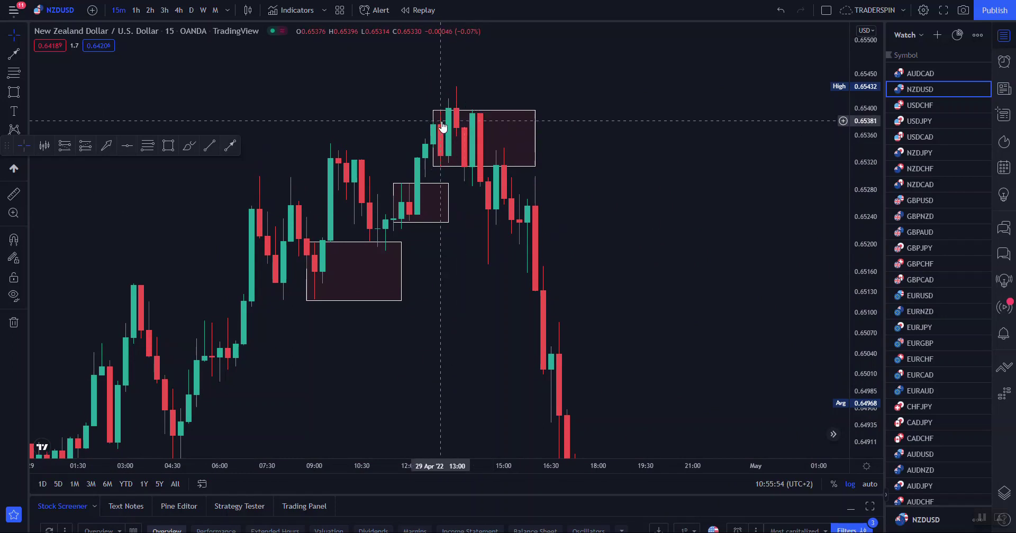
click(168, 146)
drag(413, 83, 575, 90)
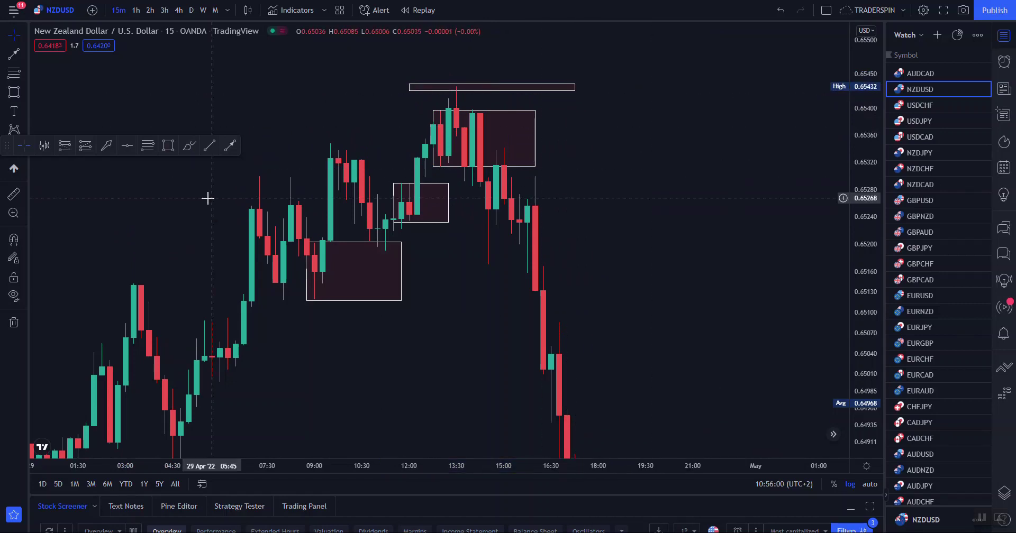
Draw an arrow upward from about 0.6531 at the lower edge of the peak rectangle and delete it
scroll(550, 190, down, 2)
mouse_move(733, 166)
mouse_down()
mouse_move(701, 149)
mouse_move(654, 152)
mouse_up()
click(229, 145)
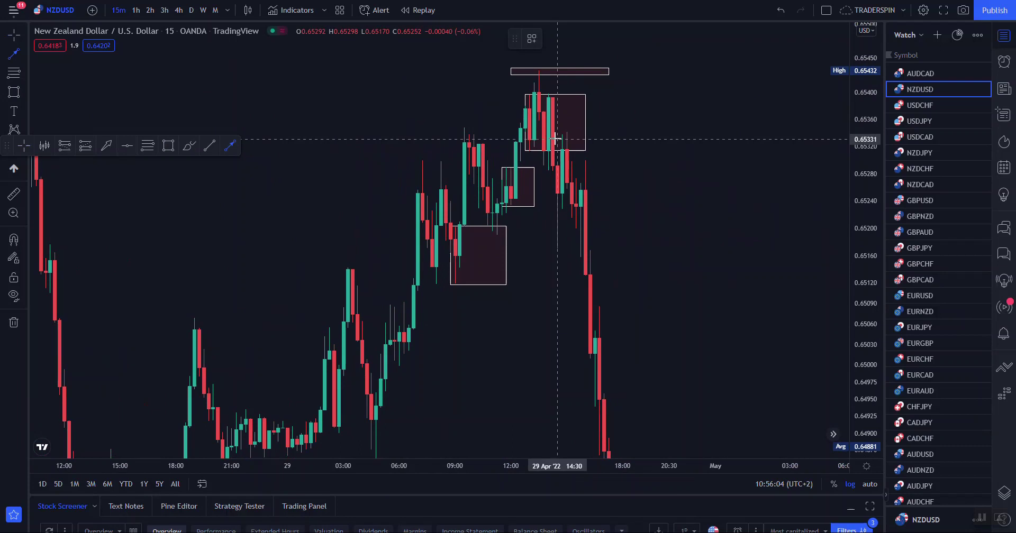
click(543, 150)
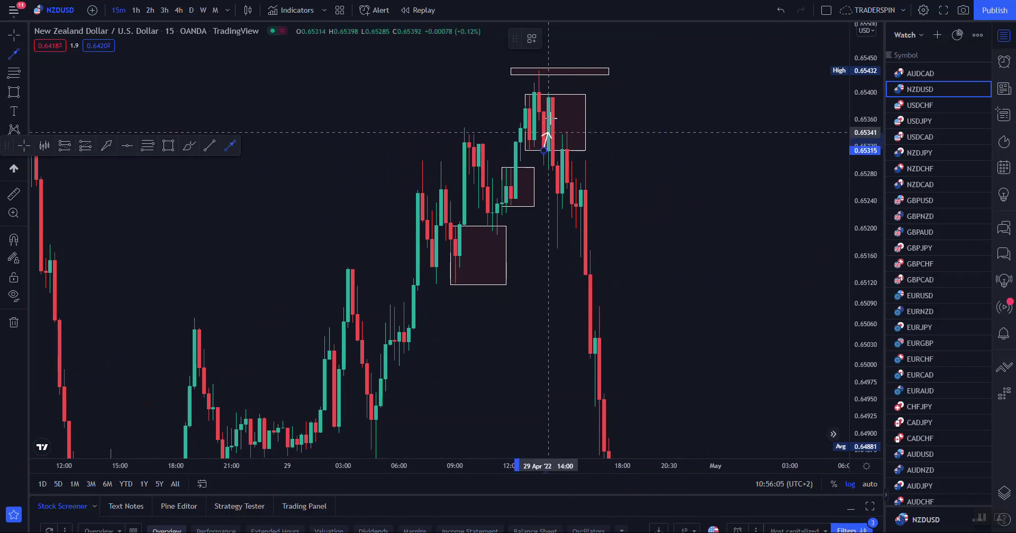
click(573, 50)
click(689, 40)
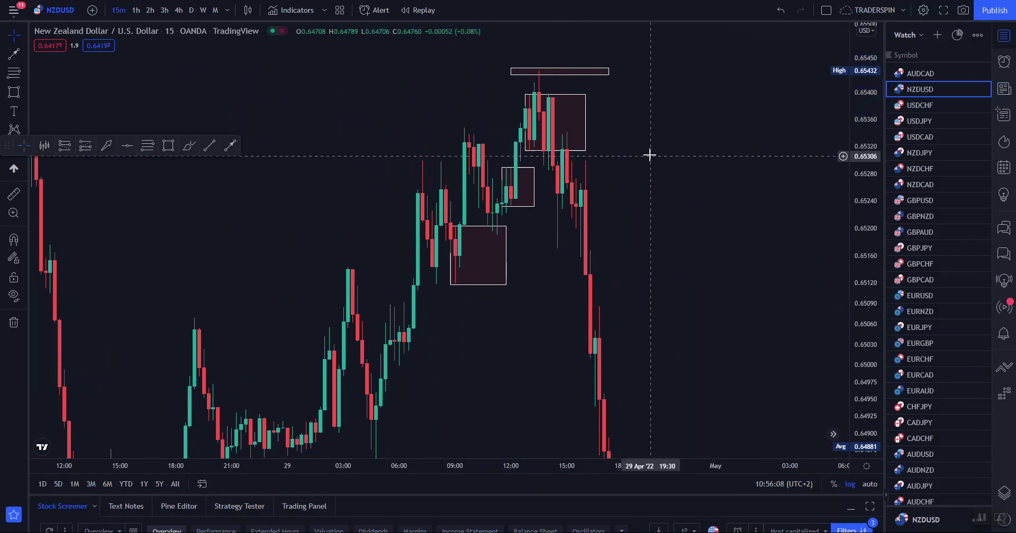
Place a short position at 29 April 13:45 with entry at about 0.6529 and the stop at 0.65437
scroll(666, 222, up, 5)
drag(860, 264, 847, 214)
drag(586, 261, 810, 261)
drag(701, 171, 713, 226)
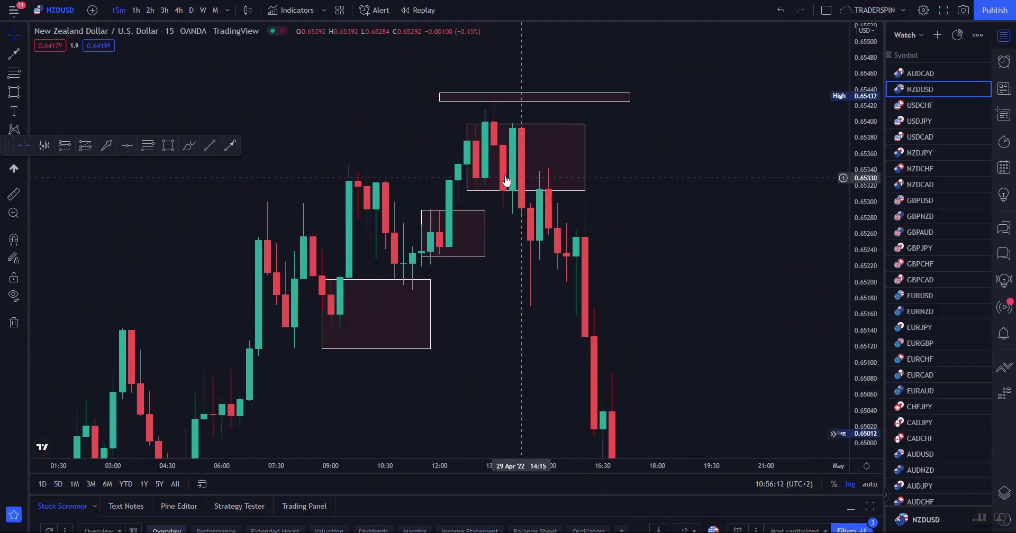
click(64, 146)
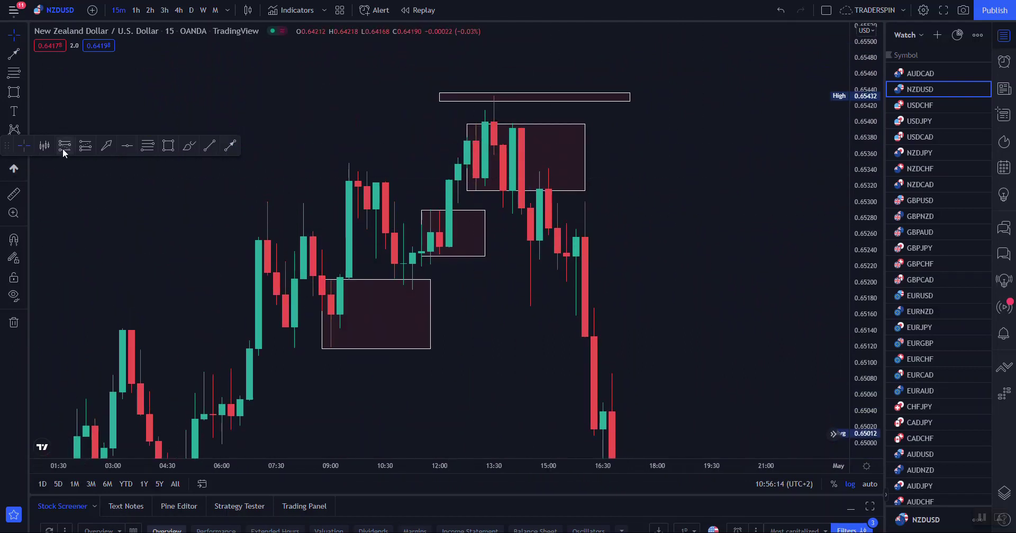
click(503, 208)
mouse_move(504, 91)
mouse_down()
mouse_move(504, 56)
mouse_move(504, 90)
mouse_up()
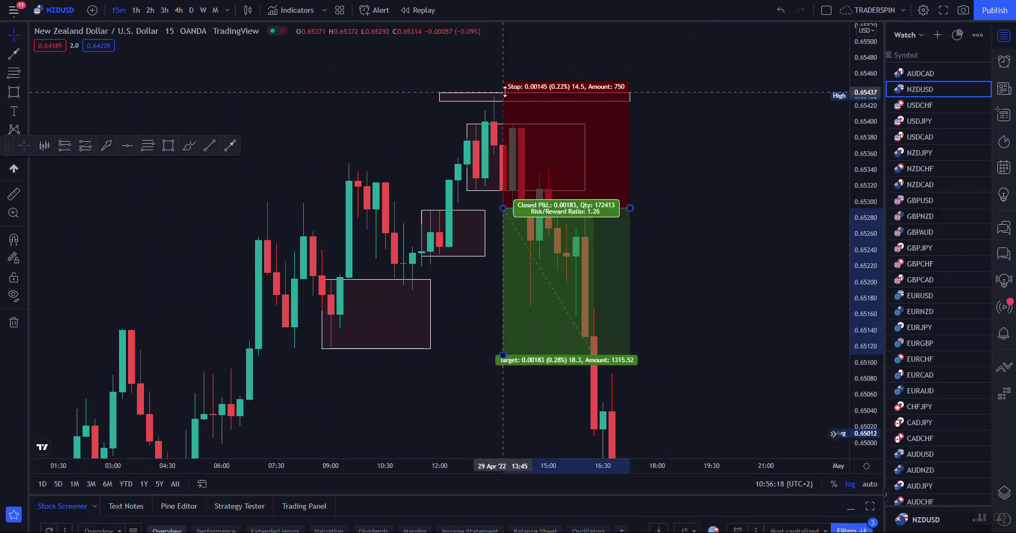
Lower the short position's target to about 0.6454 and extend its width to early 2 May
scroll(458, 358, down, 5)
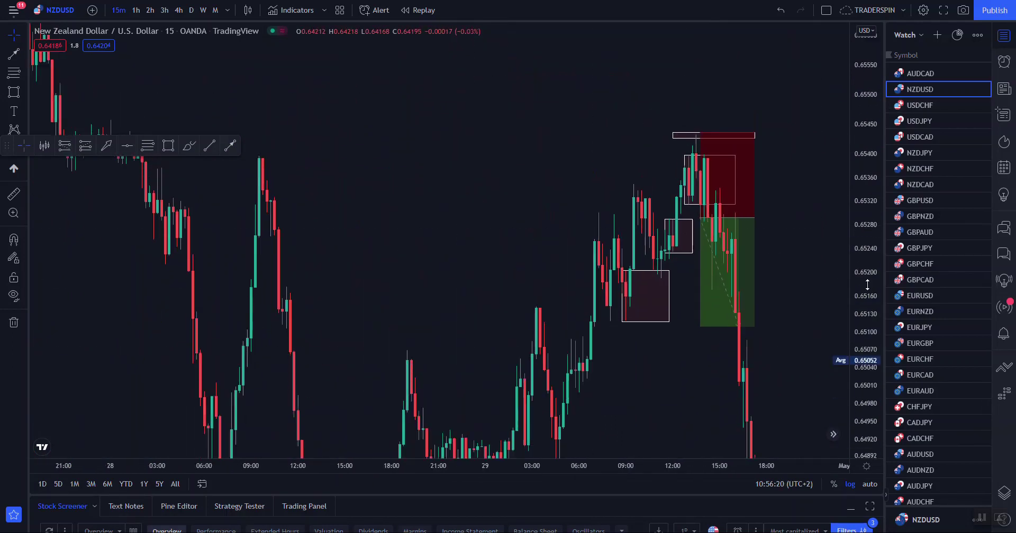
scroll(814, 366, down, 1)
drag(560, 365, 439, 227)
drag(609, 150, 608, 336)
drag(638, 98, 729, 98)
click(859, 95)
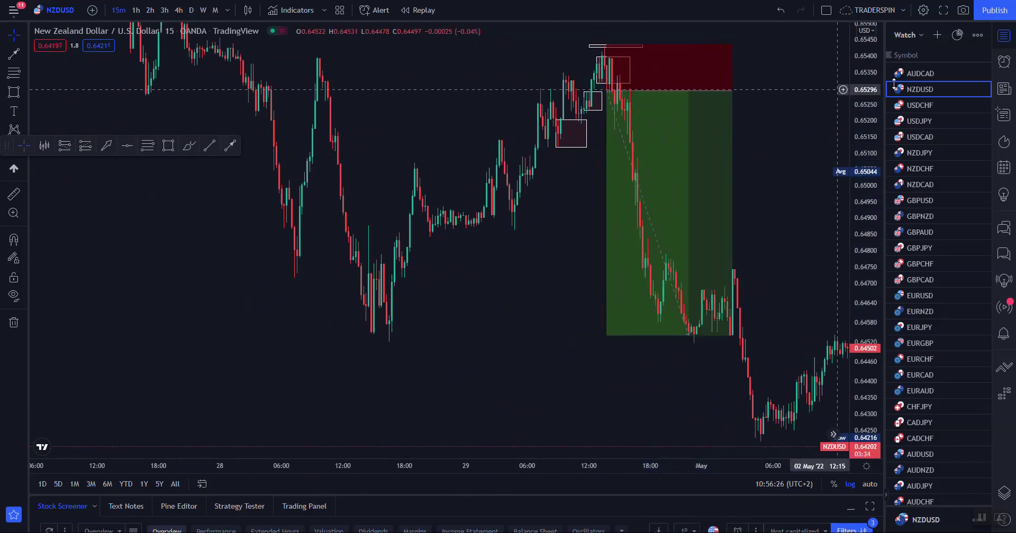
Remove all drawings, including the short position, from the 15-minute chart
scroll(770, 283, down, 3)
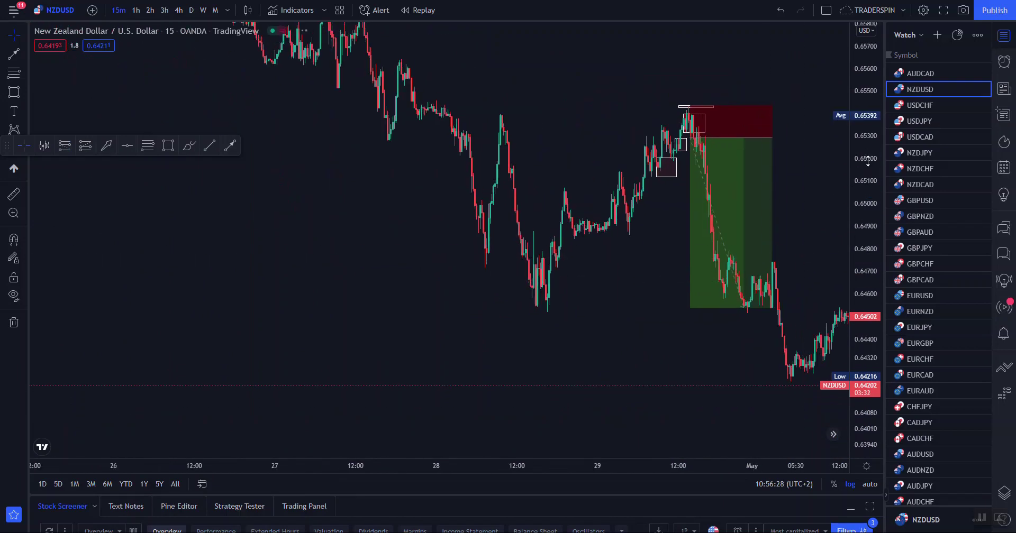
drag(830, 232, 769, 231)
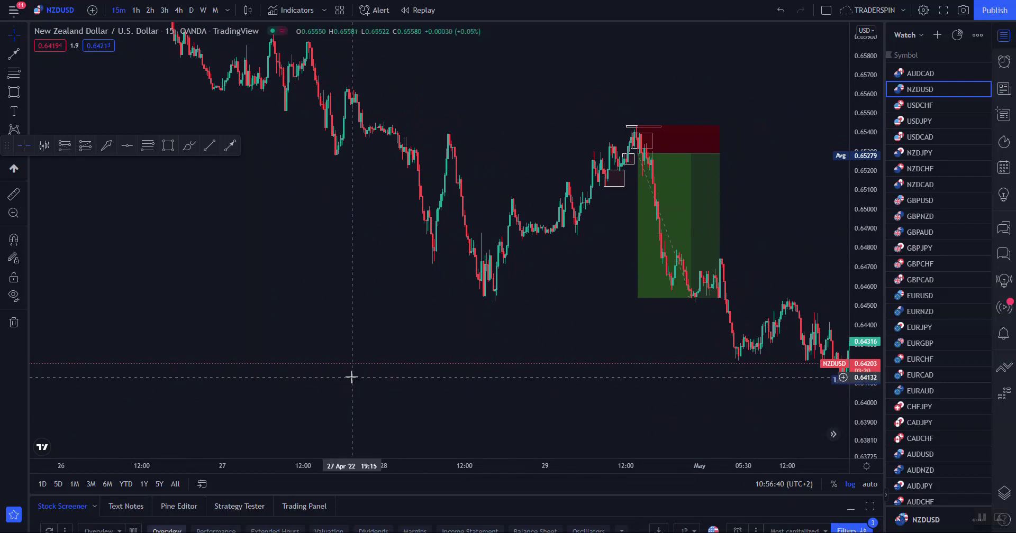
click(14, 322)
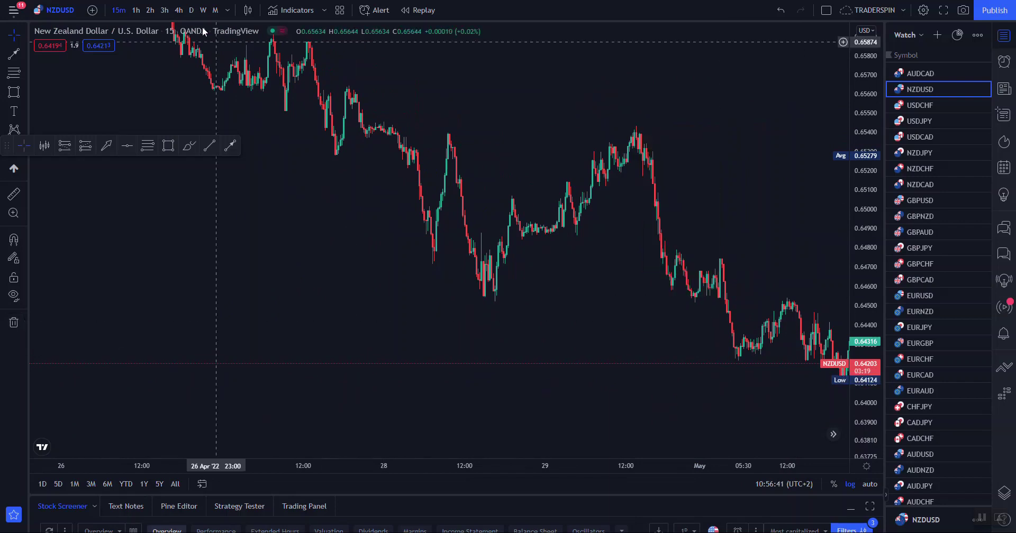
Switch the chart to the 4-hour timeframe with automatic price scaling and bring the April decline into view
click(179, 10)
click(869, 483)
drag(601, 328, 206, 254)
scroll(582, 333, up, 12)
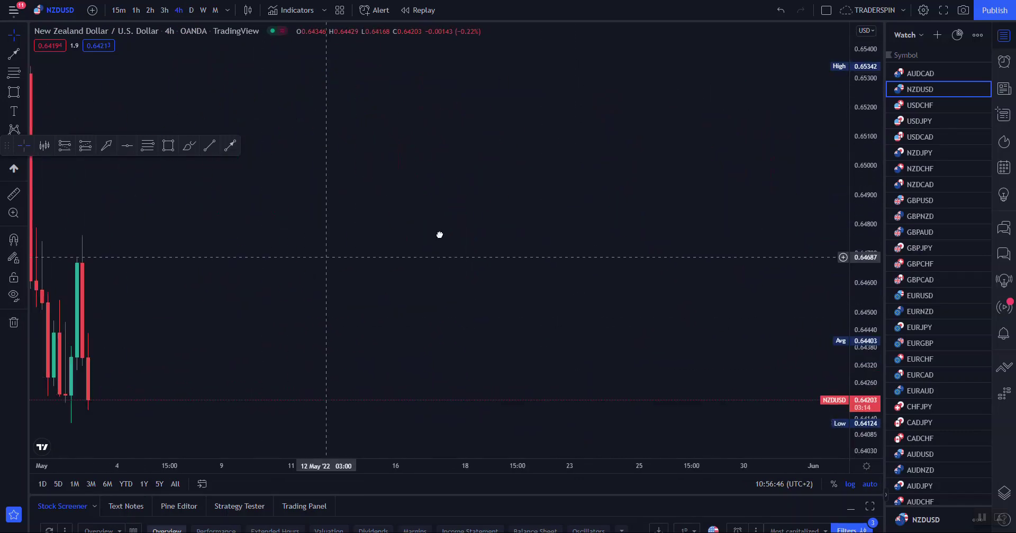
drag(280, 264, 839, 277)
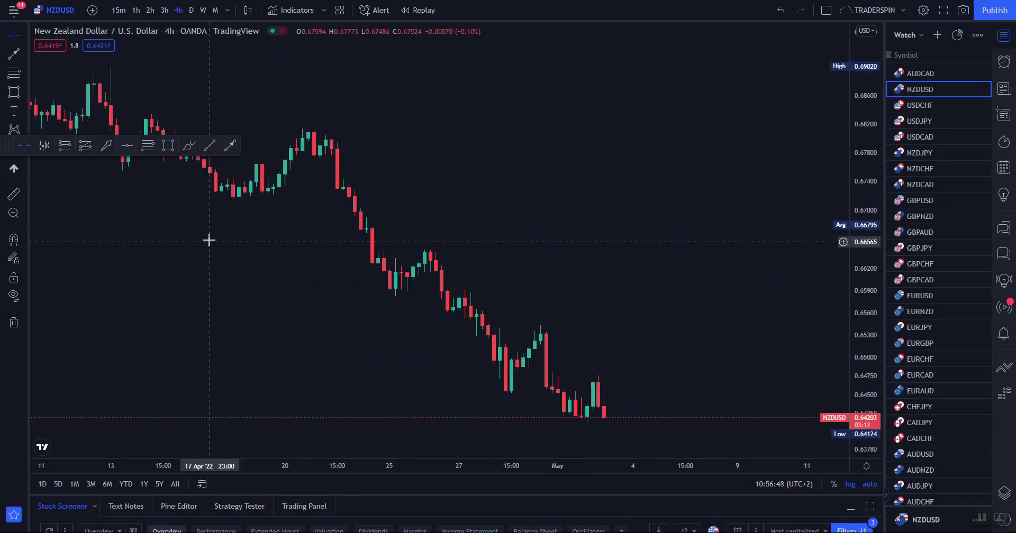
Draw a rectangle across the 25–26 April pullback, covering about 0.6624 to 0.6644
click(168, 145)
drag(369, 251, 493, 313)
click(511, 259)
Draw a smaller rectangle around the 27 April pullback candles, covering about 0.6560 to 0.6586
click(168, 146)
click(550, 322)
drag(860, 438, 852, 371)
drag(668, 391, 717, 270)
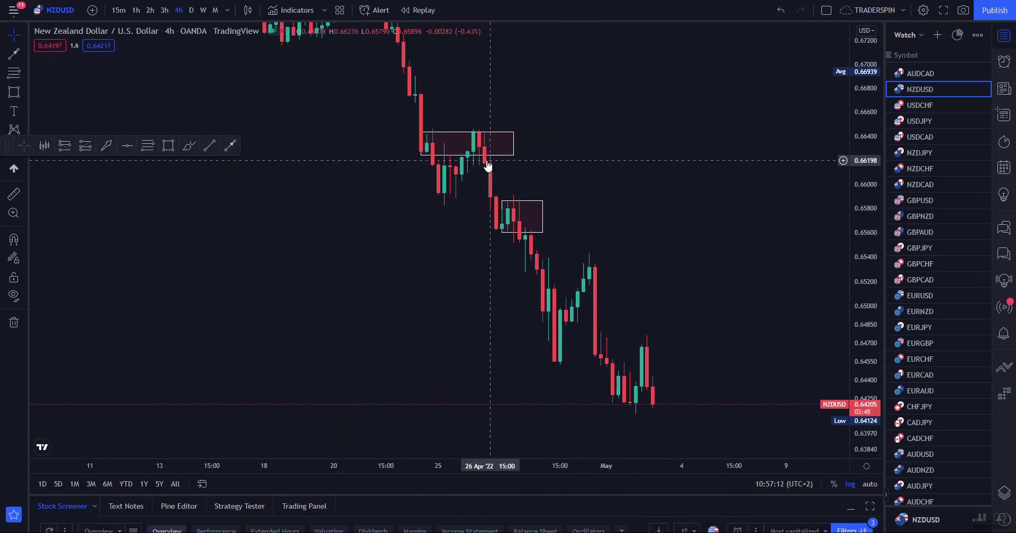
Raise the lower edge of the 25–26 April pullback rectangle to about 0.6626
click(467, 154)
drag(467, 155, 467, 152)
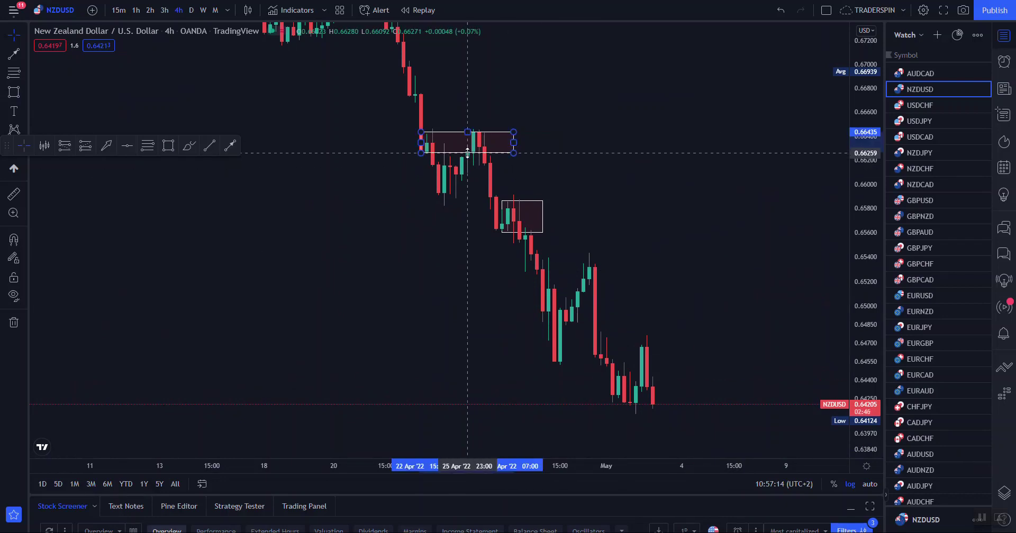
Draw rectangles around the late 27 April candles, about 0.6528 to 0.6564, and the 28 April–2 May pullback, about 0.6473 to 0.6540
click(169, 145)
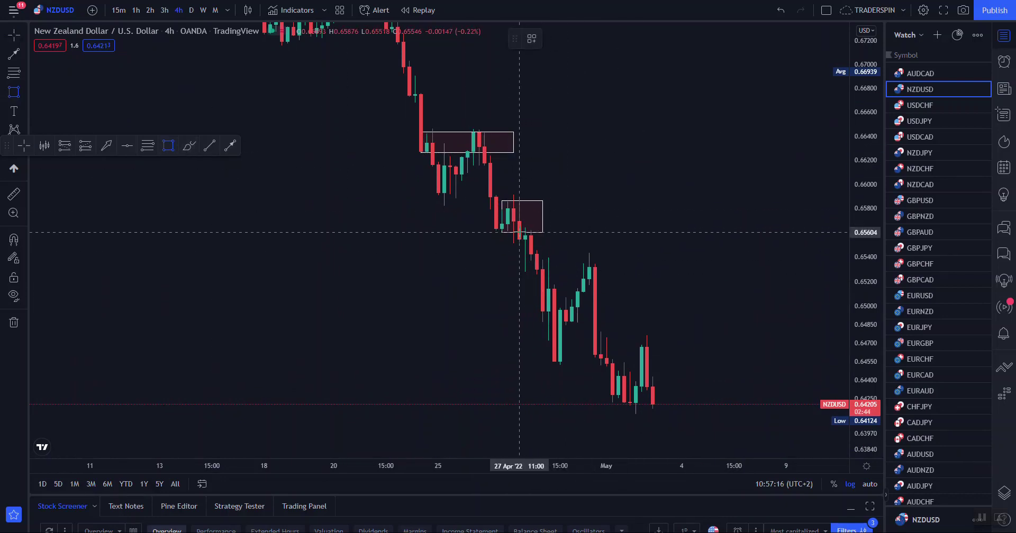
mouse_move(519, 228)
mouse_down()
mouse_move(585, 340)
mouse_move(641, 339)
mouse_up()
click(168, 146)
drag(646, 145, 751, 218)
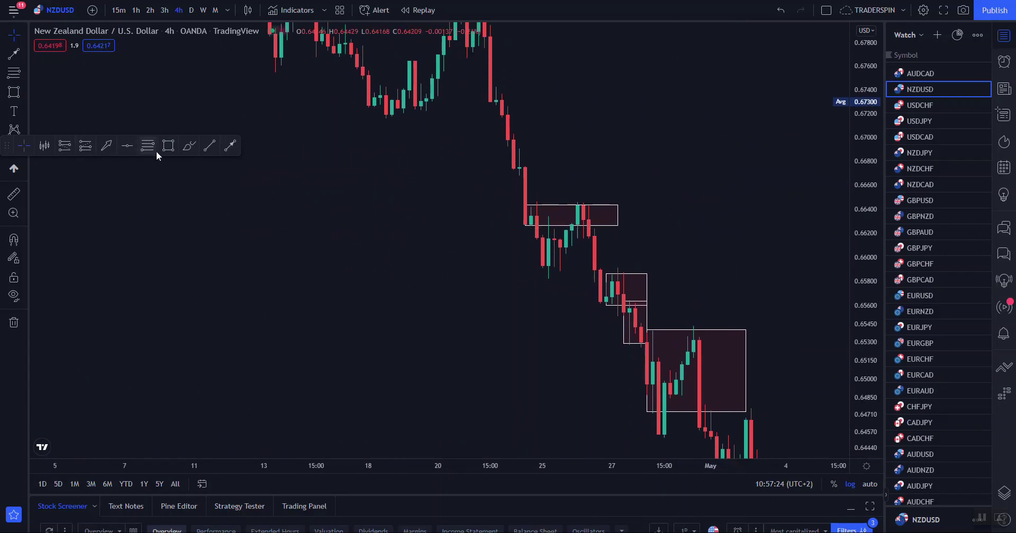
Draw small rectangles at the 22 April pause, about 0.6669 to 0.6691, and the 21 April pause, about 0.6726 to 0.6742
drag(520, 169, 549, 174)
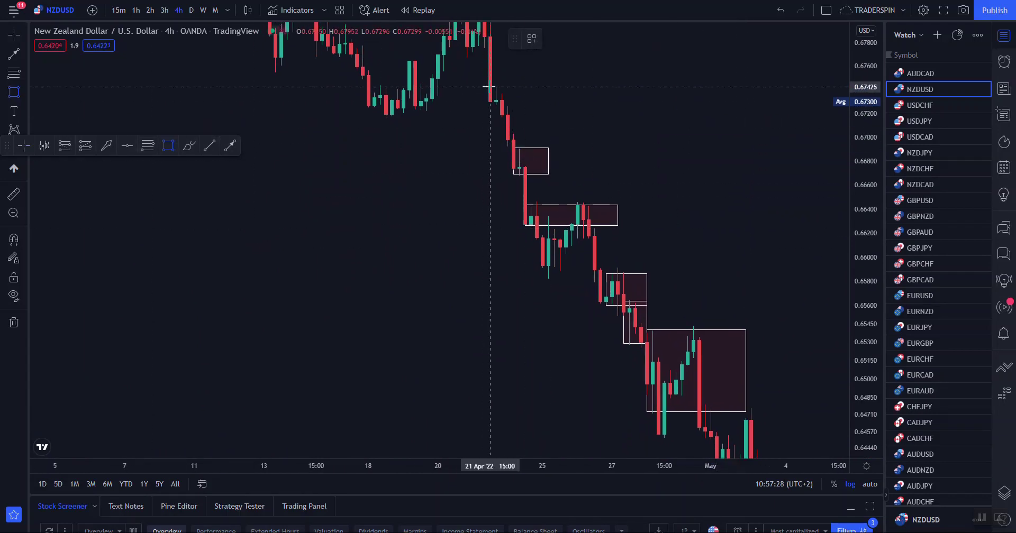
drag(490, 87, 531, 107)
click(531, 107)
click(727, 191)
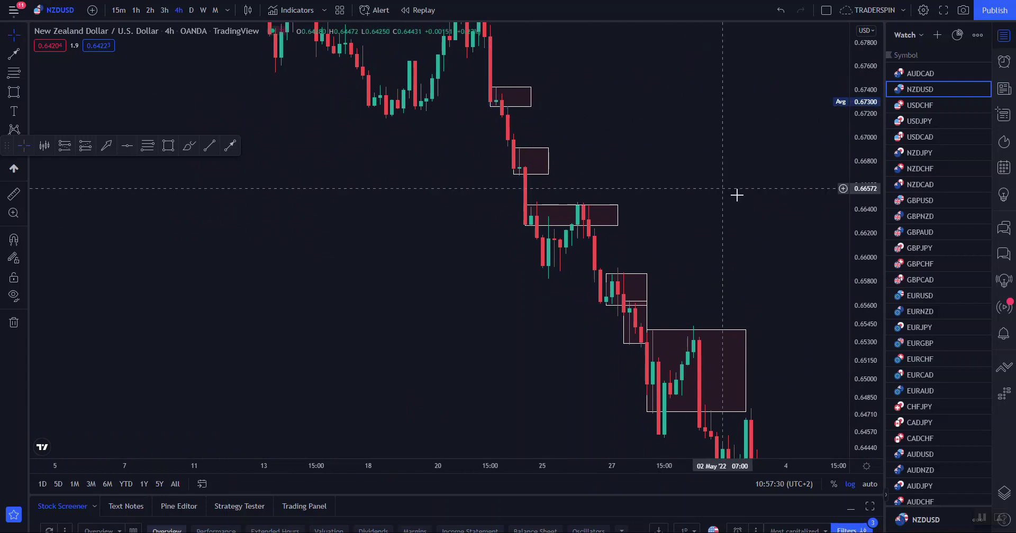
Draw an arrow pointing down at the 29 April high, from about 0.6580 to 0.6545
drag(868, 76, 860, 223)
scroll(842, 270, down, 3)
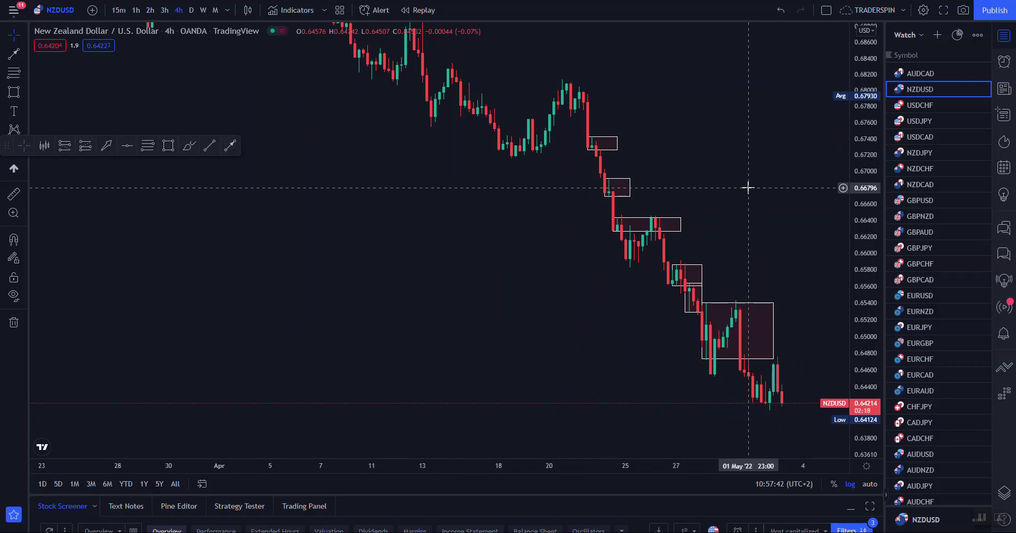
scroll(424, 320, up, 3)
click(231, 146)
click(713, 266)
click(689, 299)
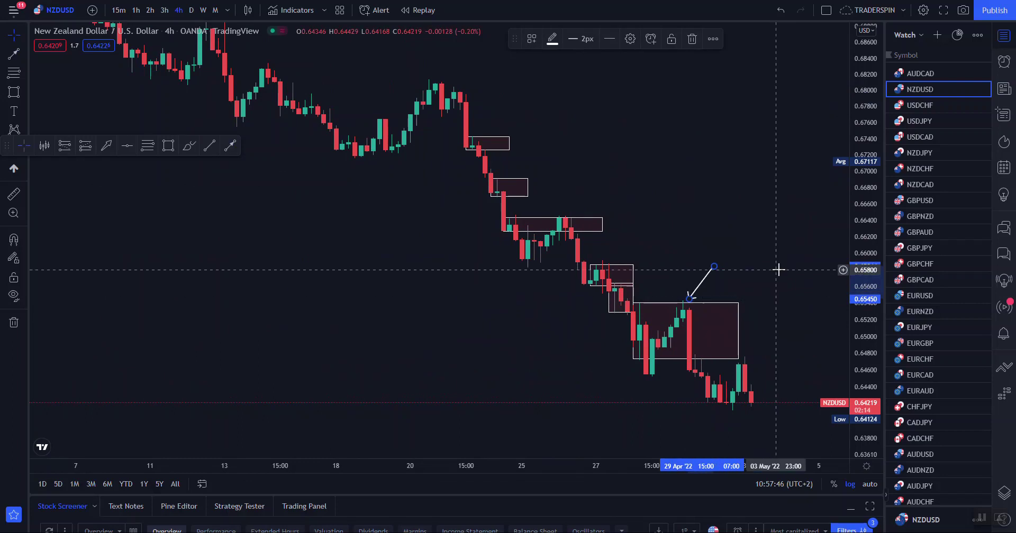
Draw an arrow pointing down at the 26 April high in the upper pullback zone, ending at about 0.6648
drag(786, 280, 755, 189)
scroll(755, 189, up, 4)
drag(873, 270, 876, 142)
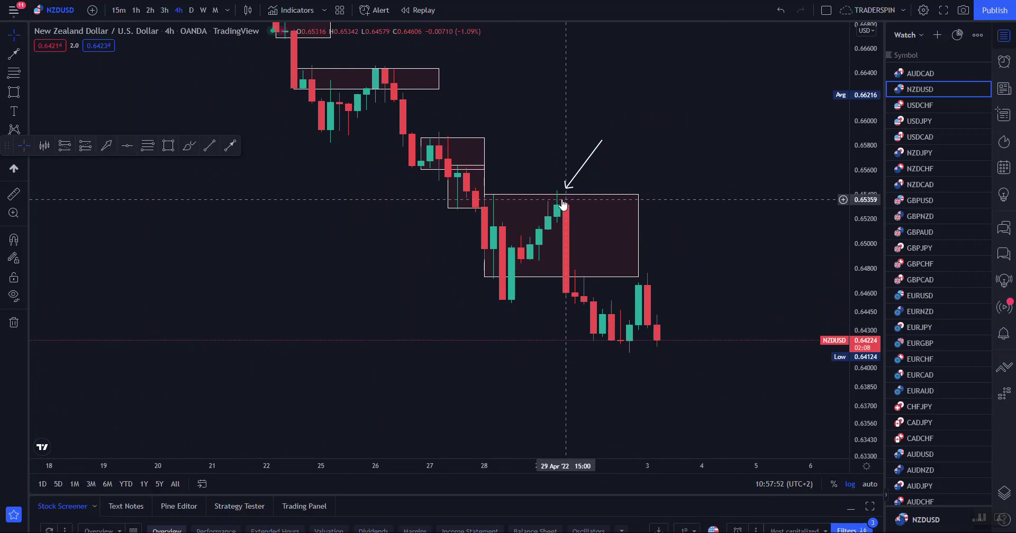
scroll(612, 259, down, 3)
click(229, 146)
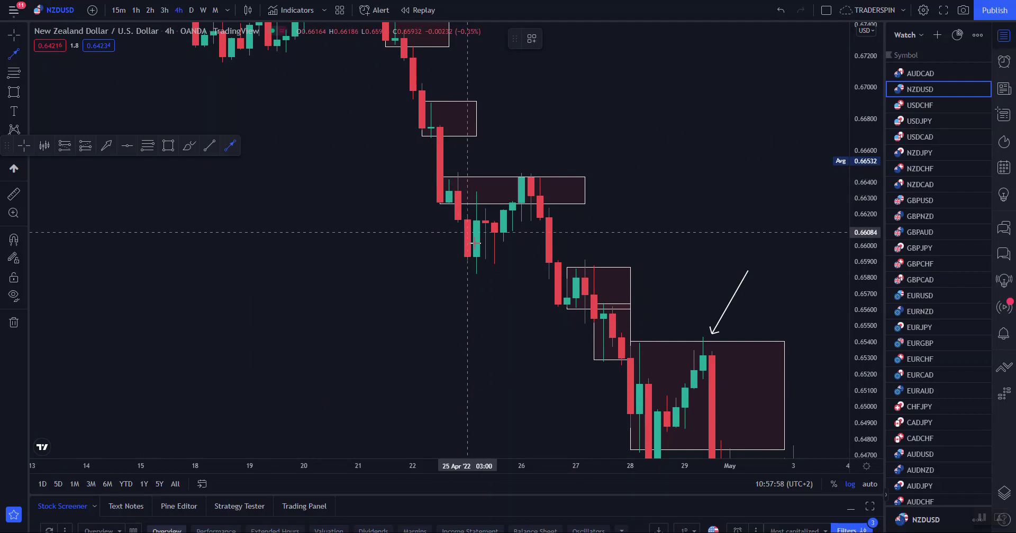
drag(548, 139, 531, 170)
click(617, 146)
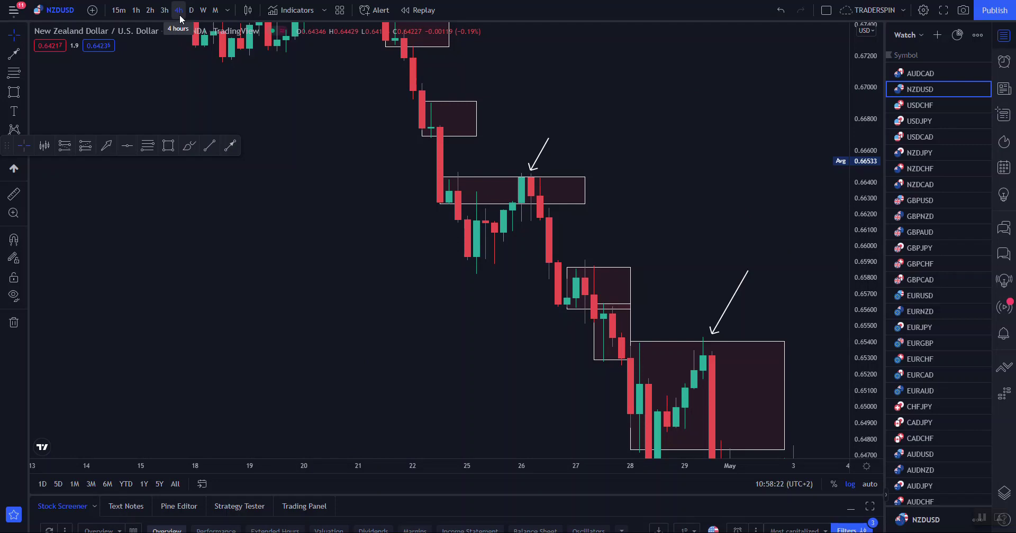
Switch the chart to the 15-minute timeframe with automatic price scaling and bring the 25–27 April zones into view
click(117, 10)
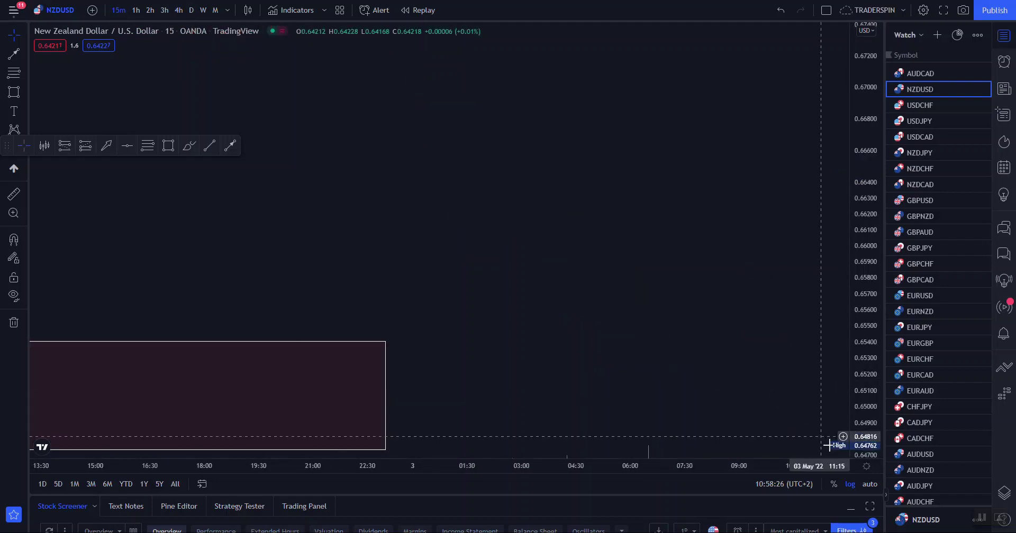
click(870, 484)
scroll(500, 332, down, 2)
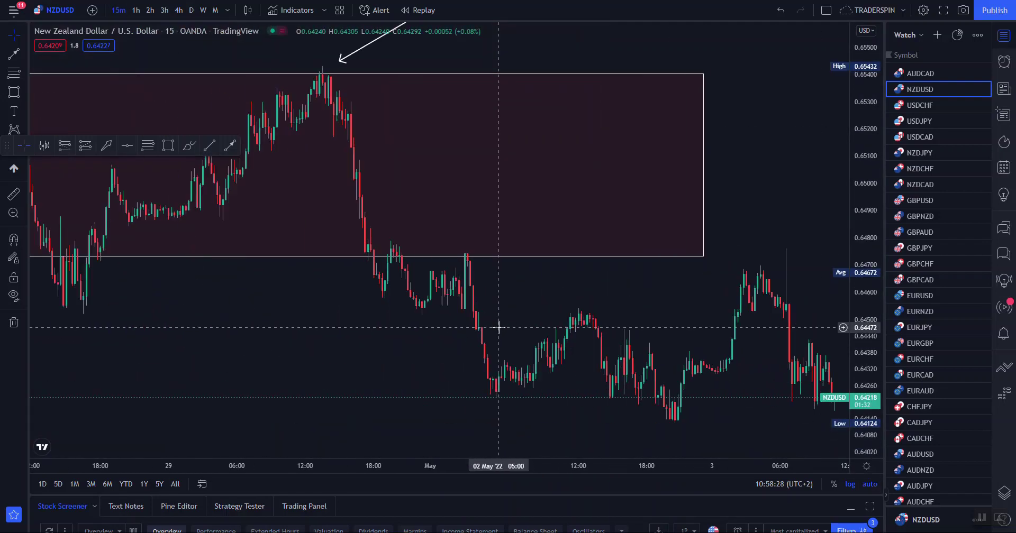
scroll(496, 324, down, 5)
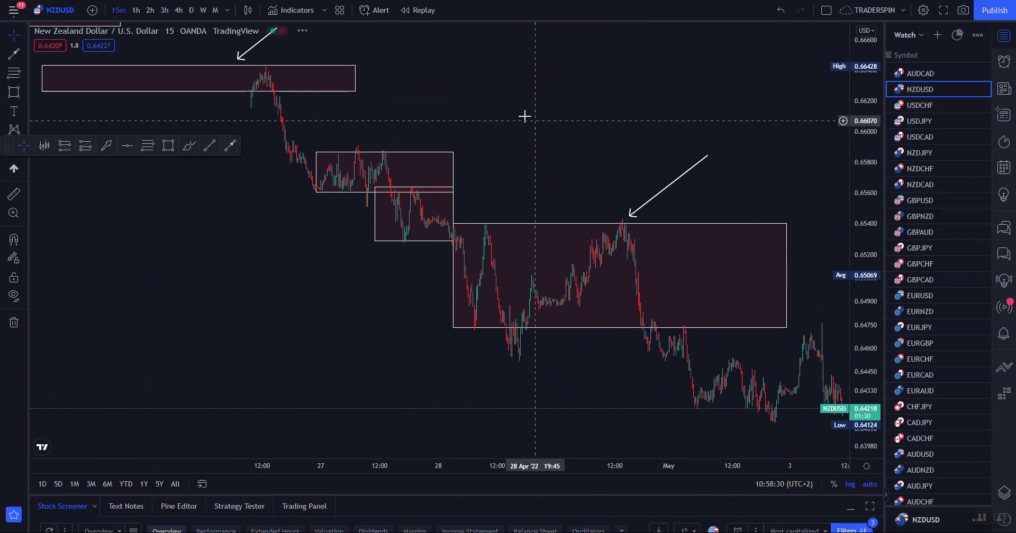
drag(696, 176, 784, 185)
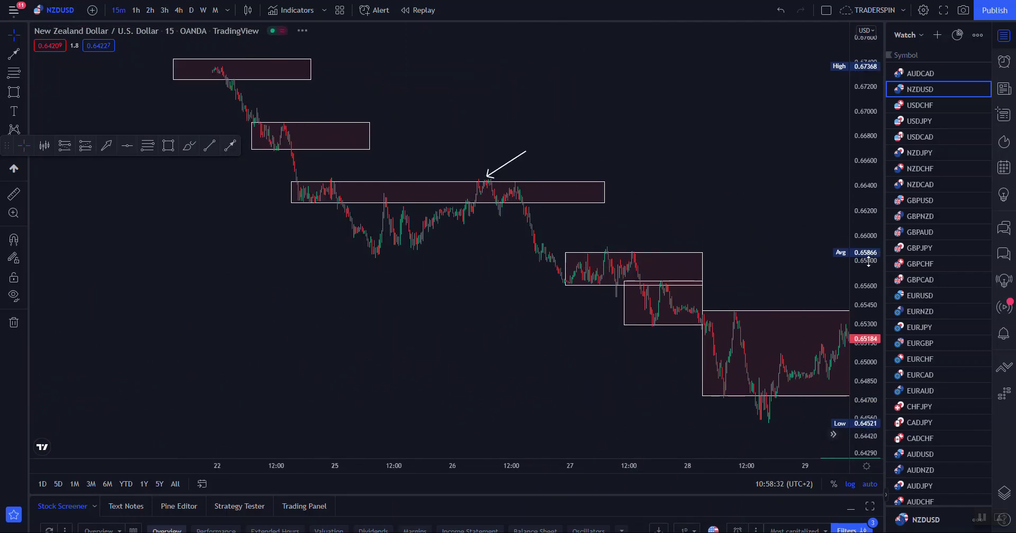
drag(876, 261, 823, 84)
drag(678, 80, 794, 88)
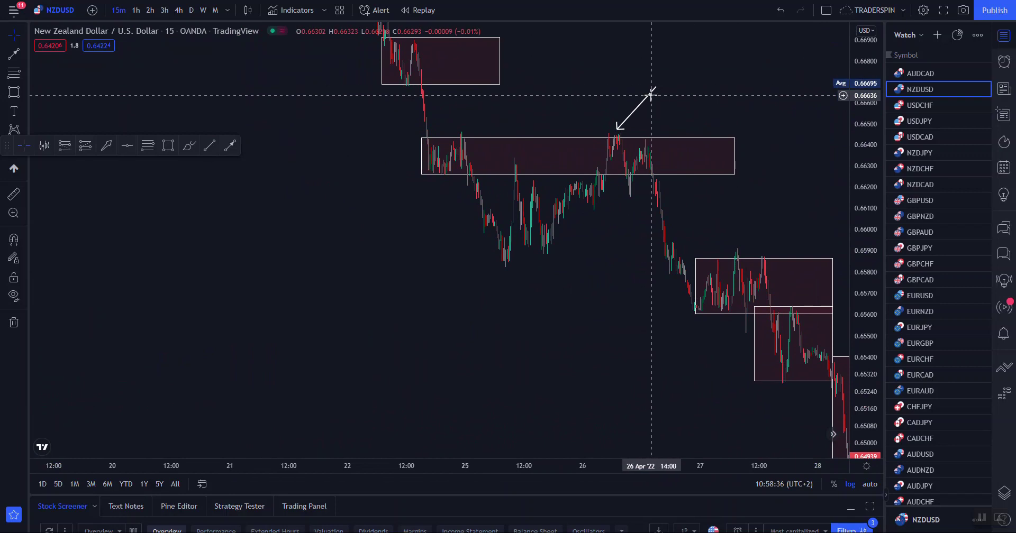
Delete the arrow above the 26 April high and draw a new one there from about 0.6668 down to 0.6648
click(652, 92)
click(691, 40)
scroll(744, 156, up, 3)
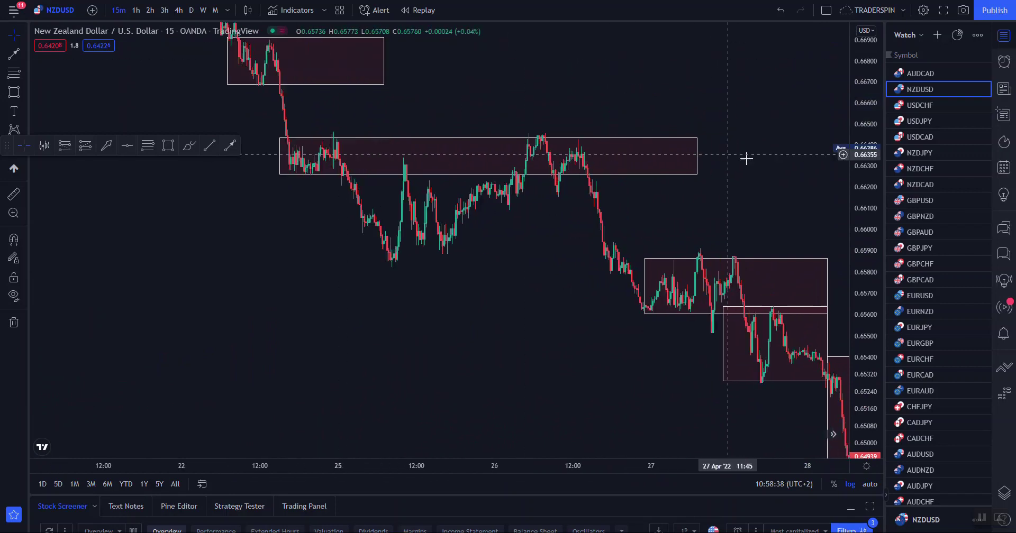
drag(687, 74, 794, 106)
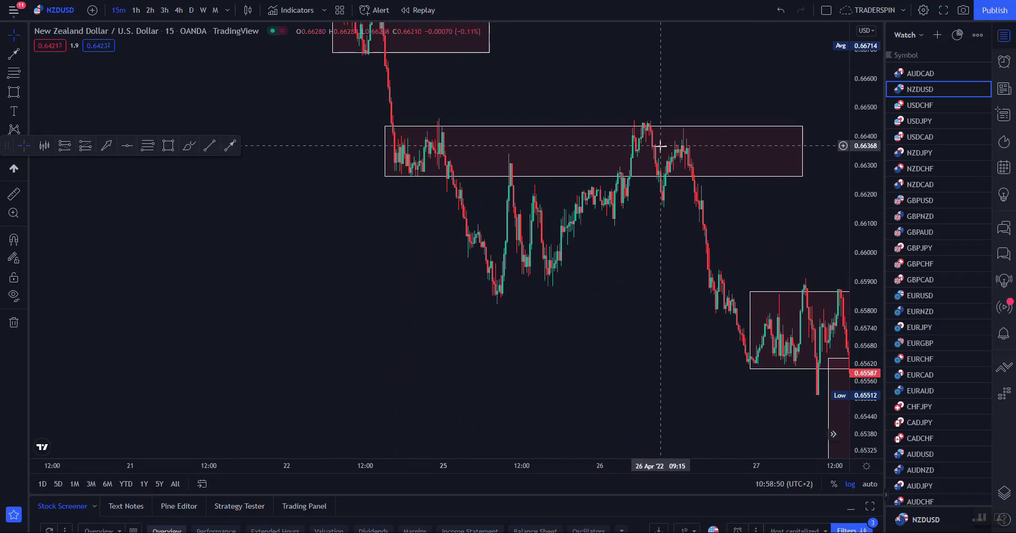
drag(591, 302, 515, 341)
click(229, 145)
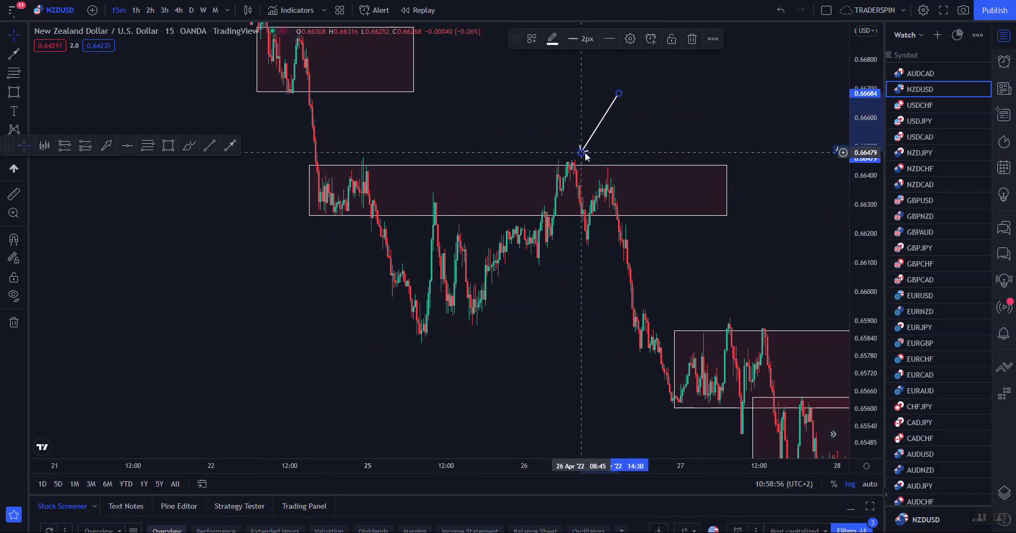
click(581, 152)
click(658, 152)
Move the arrow's tip onto the first 26 April high wick, at about 05:15 and 0.6646
drag(870, 236, 875, 136)
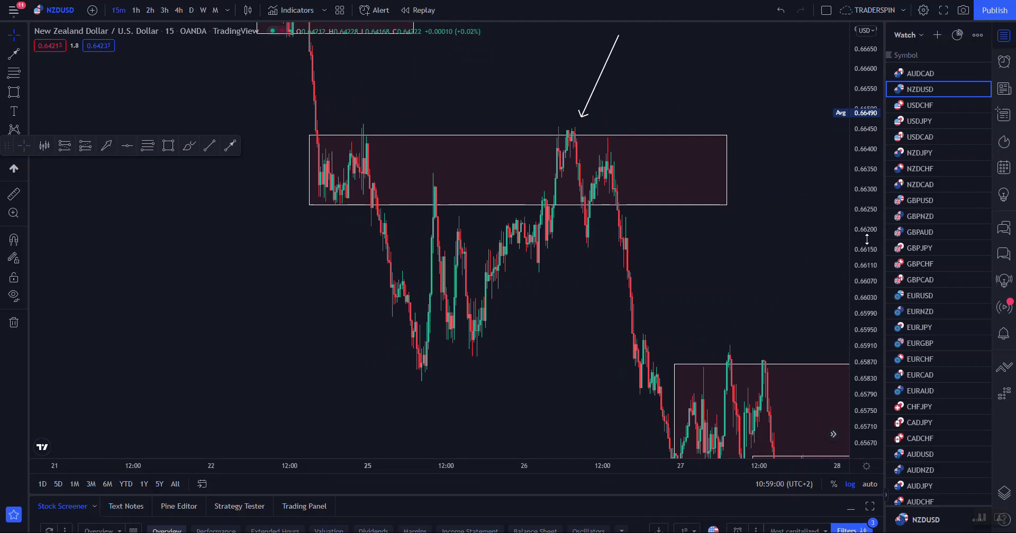
drag(866, 239, 867, 218)
scroll(725, 254, up, 7)
drag(582, 284, 696, 294)
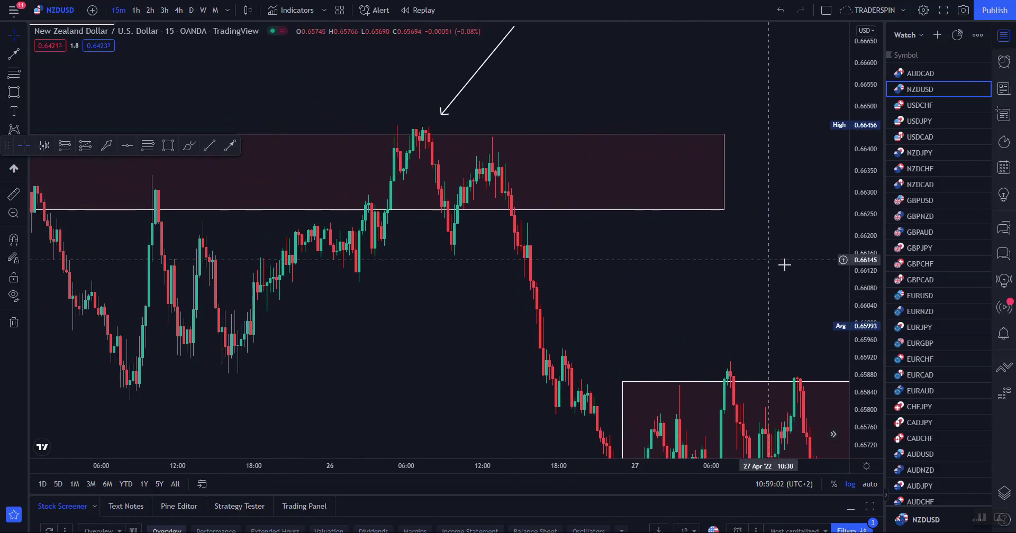
drag(868, 347, 866, 136)
drag(628, 297, 727, 431)
drag(608, 120, 665, 158)
drag(871, 334, 882, 33)
drag(664, 108, 682, 177)
mouse_move(617, 79)
mouse_down()
mouse_move(578, 107)
mouse_move(573, 132)
mouse_up()
Draw a small rectangle below the pullback zone from 26 April 03:45 to about 12:00, covering about 0.6619 to 0.6624
drag(864, 57, 860, 442)
drag(854, 108, 852, 116)
drag(749, 139, 752, 12)
drag(874, 201, 873, 132)
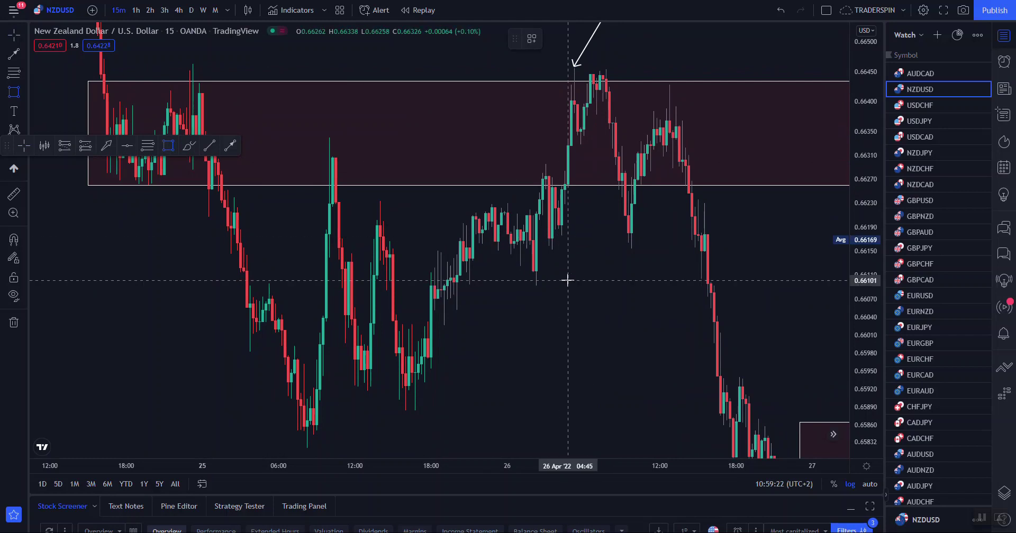
scroll(564, 277, up, 3)
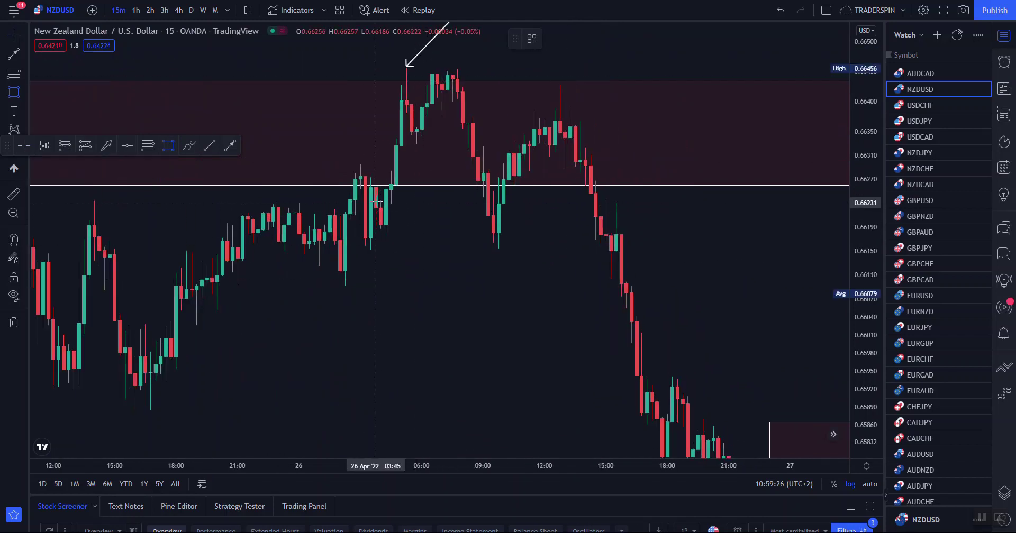
mouse_move(376, 200)
mouse_down()
mouse_move(386, 220)
mouse_move(436, 231)
mouse_move(657, 217)
mouse_move(709, 226)
mouse_move(637, 230)
mouse_up()
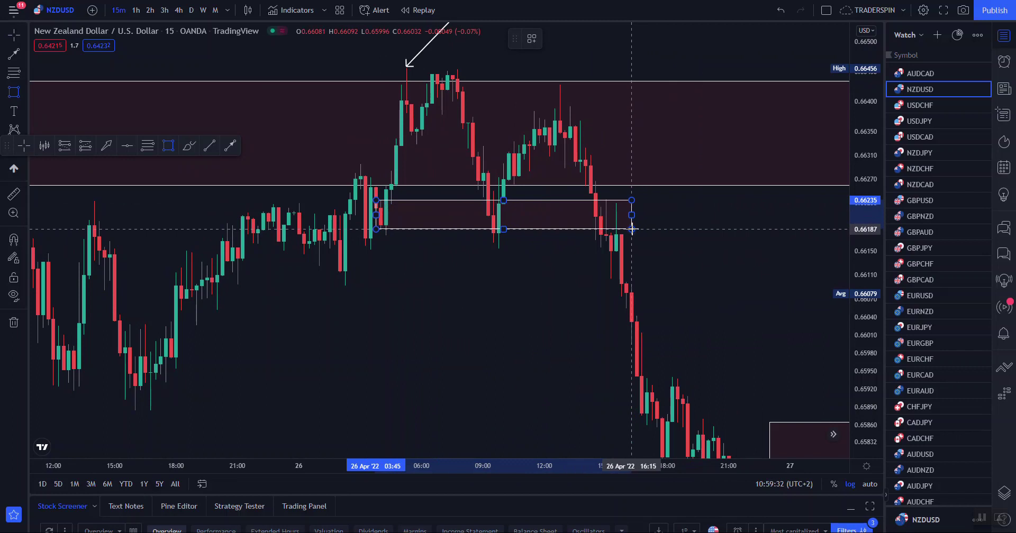
drag(631, 229, 539, 229)
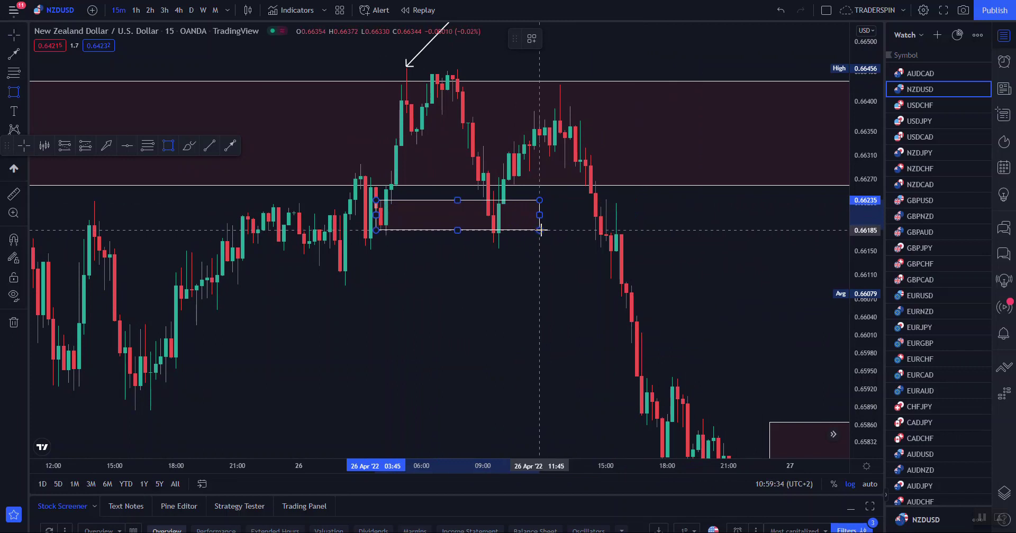
click(544, 230)
Tighten the small 26 April rectangle so it spans 0.66187 to 0.66234
click(476, 307)
scroll(476, 307, down, 8)
drag(672, 386, 616, 363)
scroll(630, 371, up, 5)
scroll(630, 371, up, 1)
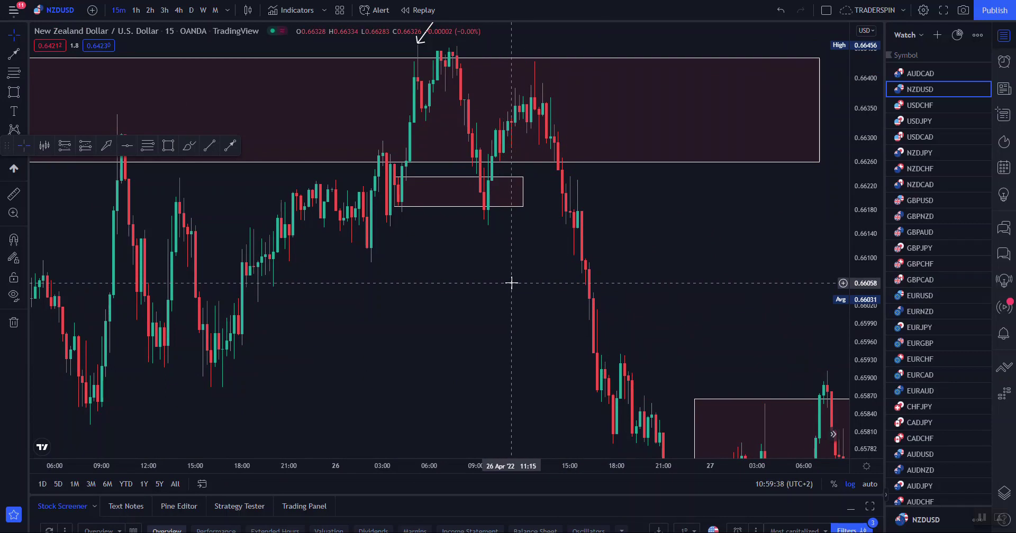
drag(394, 208, 446, 237)
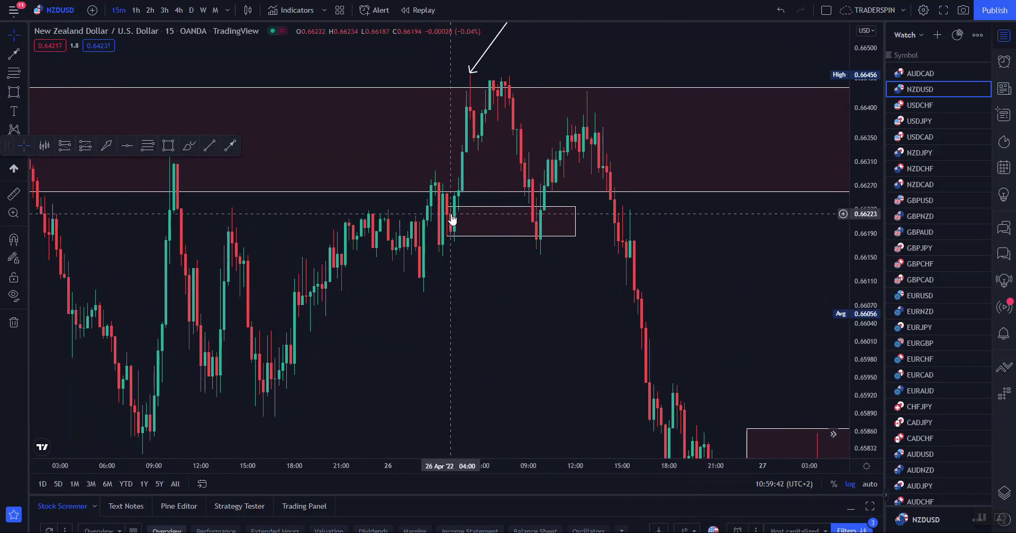
drag(863, 330, 844, 234)
scroll(428, 322, up, 3)
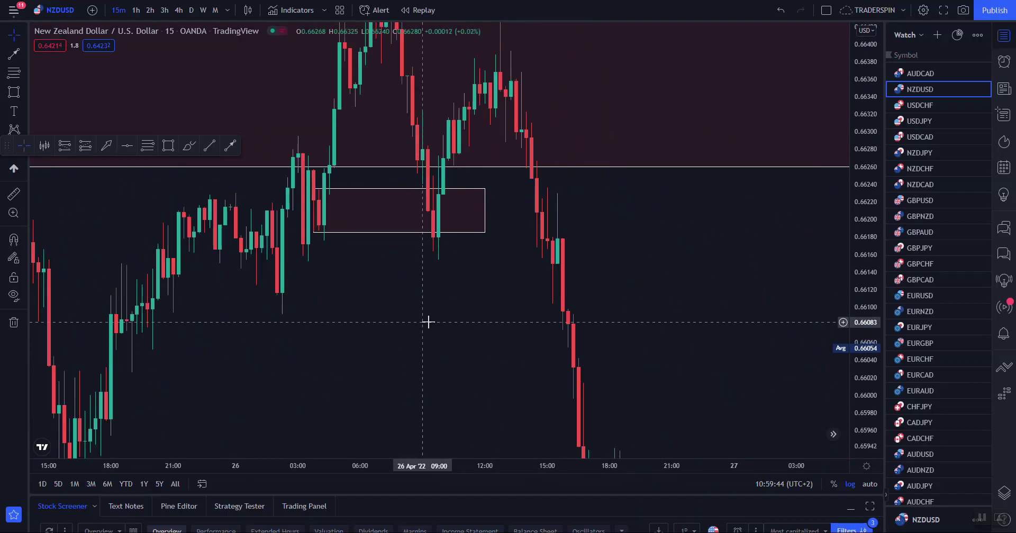
drag(429, 322, 662, 317)
click(626, 227)
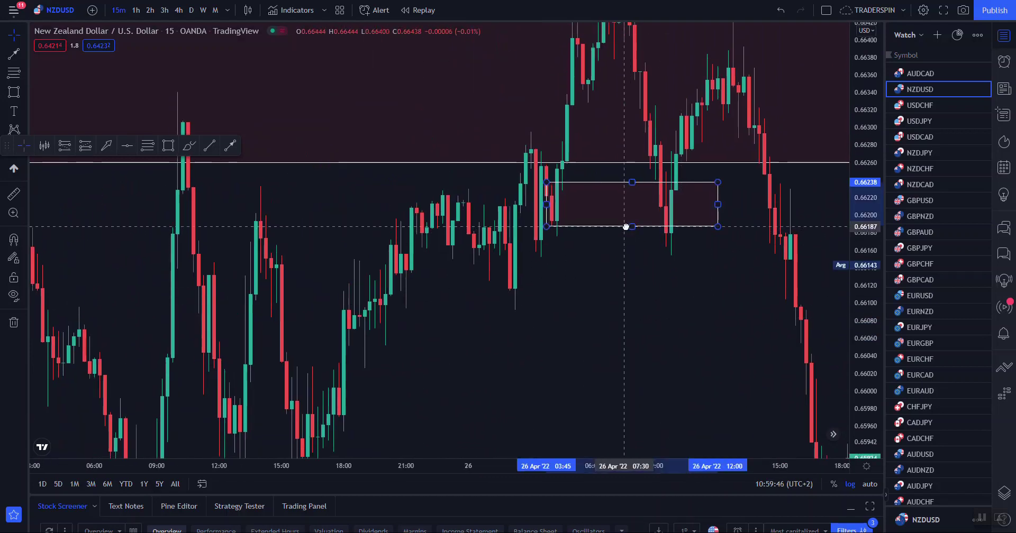
drag(634, 183, 634, 186)
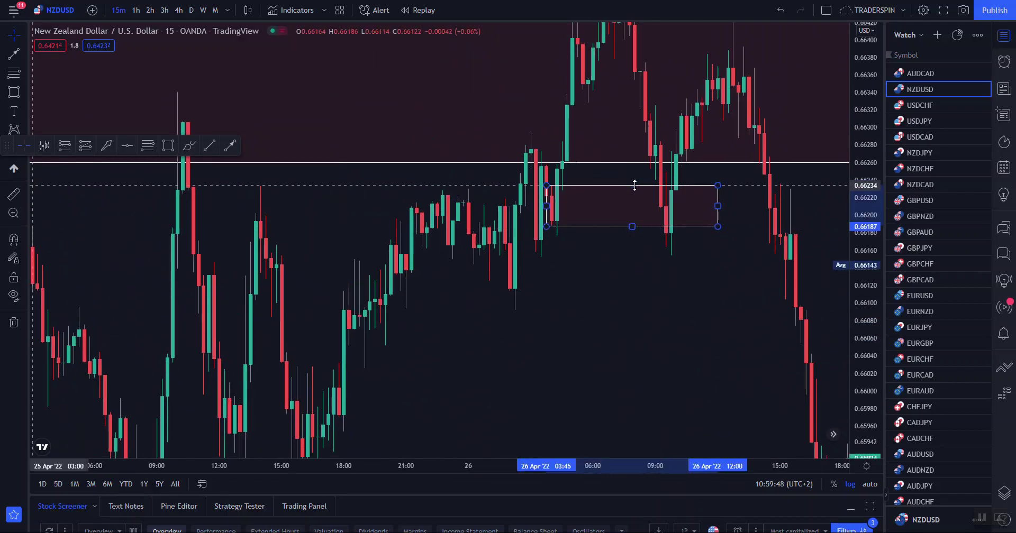
Examine how the 26 April candles form and return to the small rectangle
drag(671, 324, 640, 332)
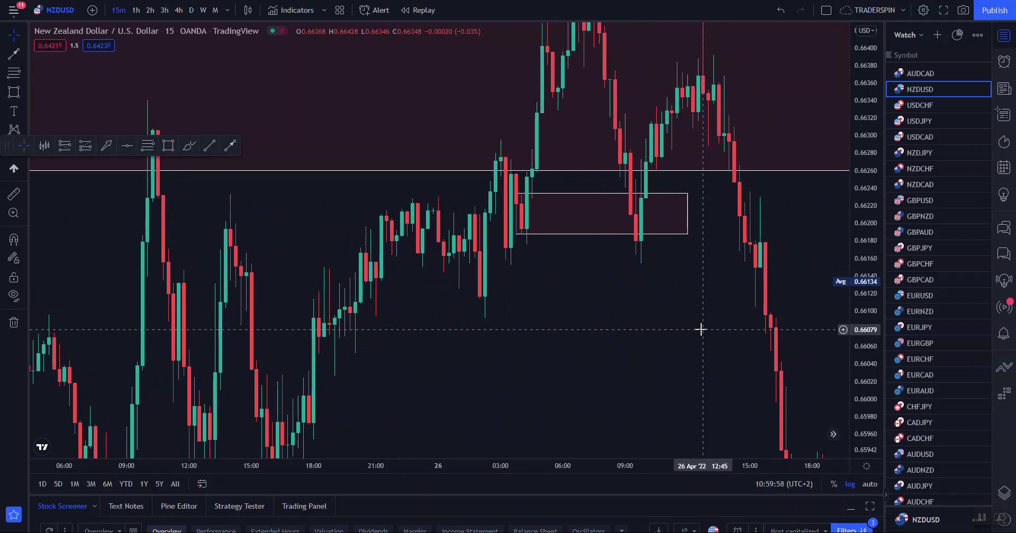
scroll(701, 329, up, 7)
drag(463, 331, 526, 329)
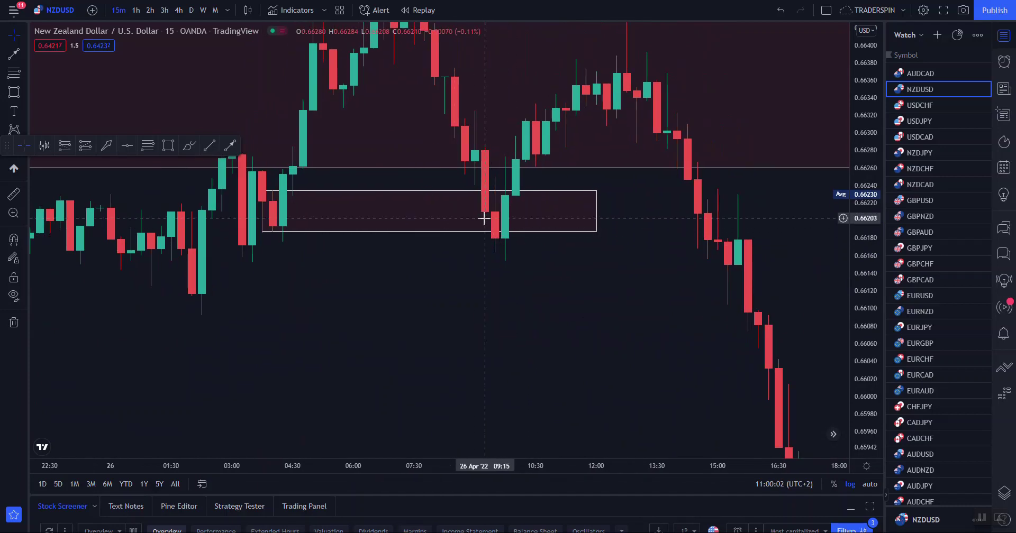
drag(870, 322, 888, 154)
drag(587, 316, 626, 312)
click(579, 228)
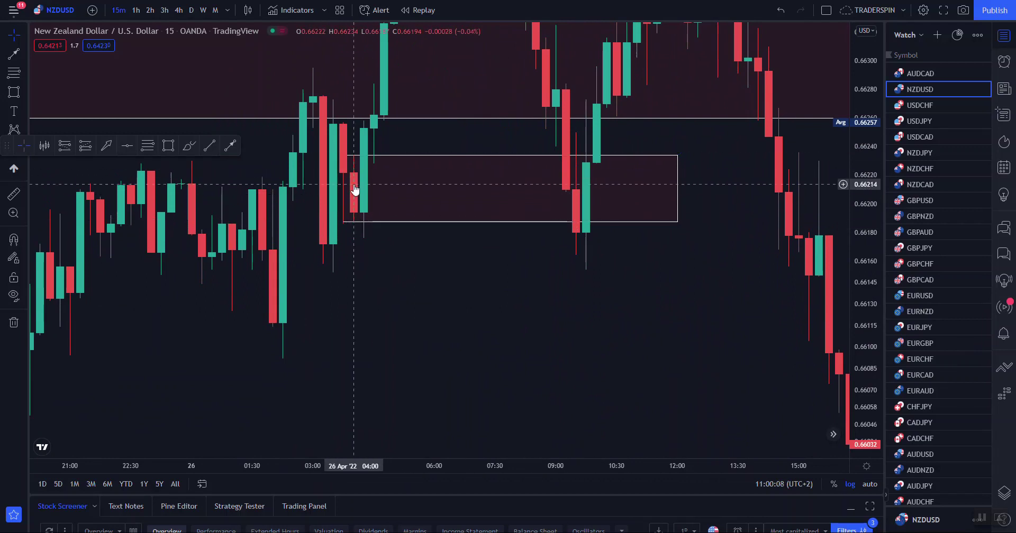
scroll(664, 326, down, 7)
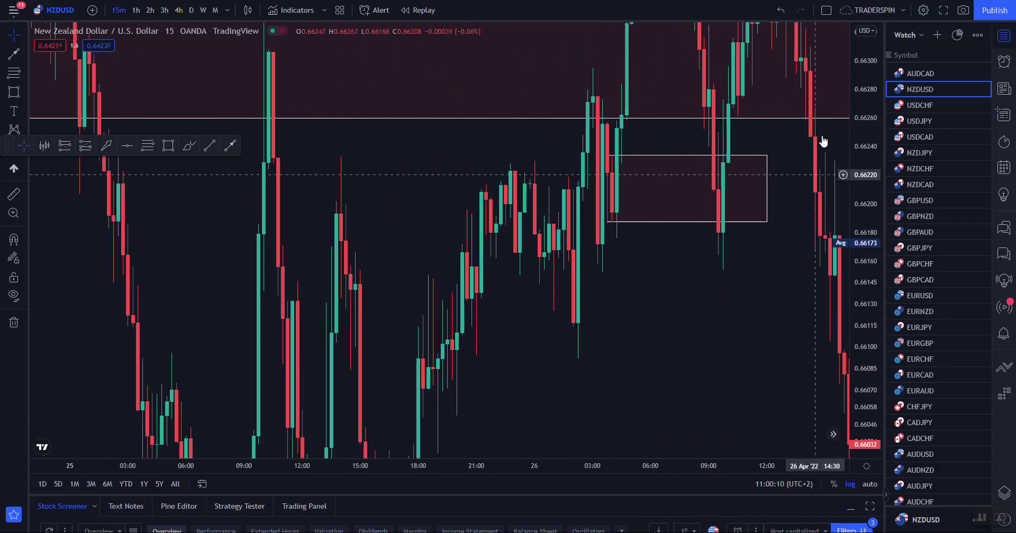
drag(863, 53, 863, 201)
drag(718, 342, 557, 399)
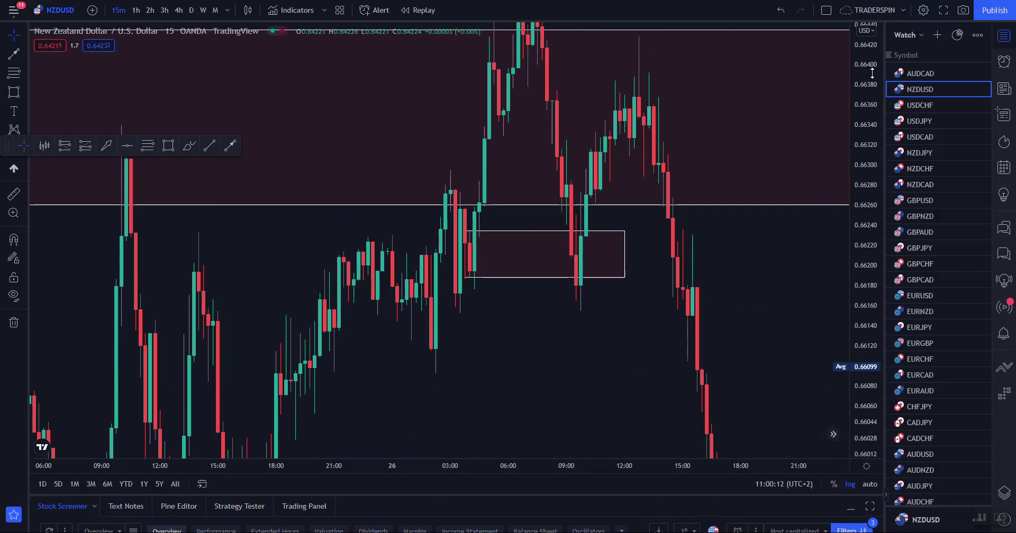
Draw a thin rectangle along the 26 April high at about 0.6646, from about 04:30 to 17:00
drag(870, 67, 870, 208)
drag(571, 359, 563, 375)
drag(471, 89, 714, 94)
click(747, 62)
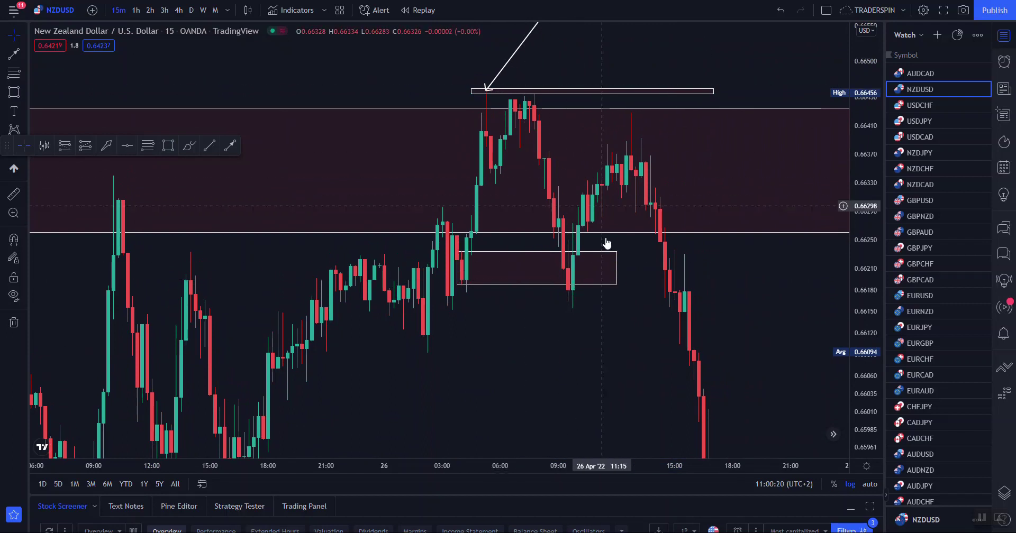
Examine the NZDUSD price action around the 26 April rectangles and the drop into the 27 April zones
scroll(622, 299, down, 3)
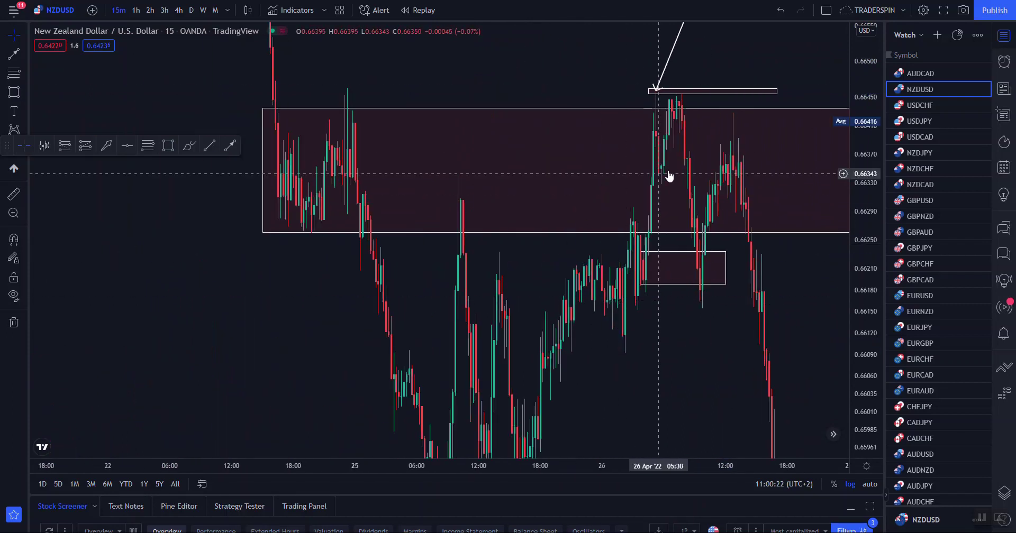
drag(708, 365, 648, 318)
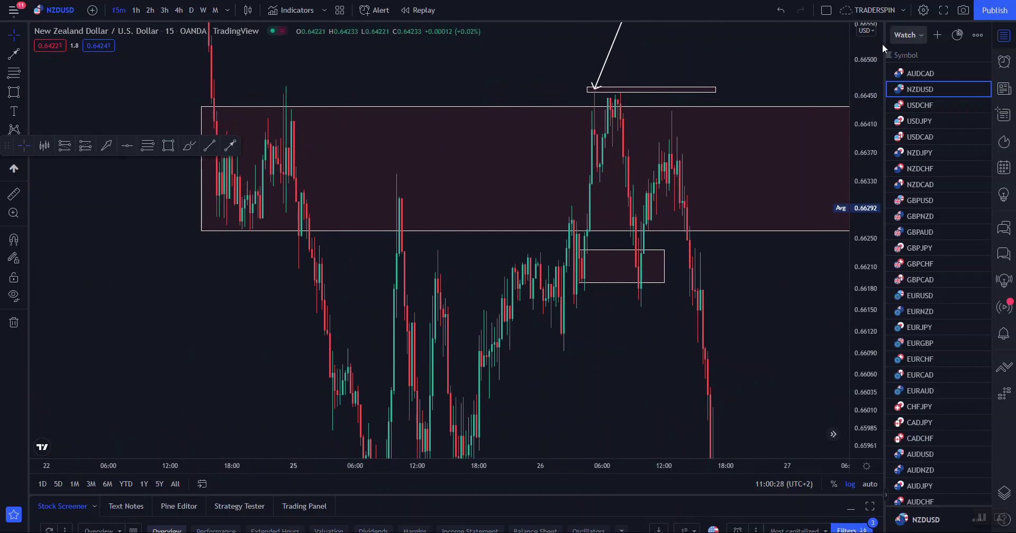
drag(743, 317, 659, 273)
scroll(660, 274, down, 5)
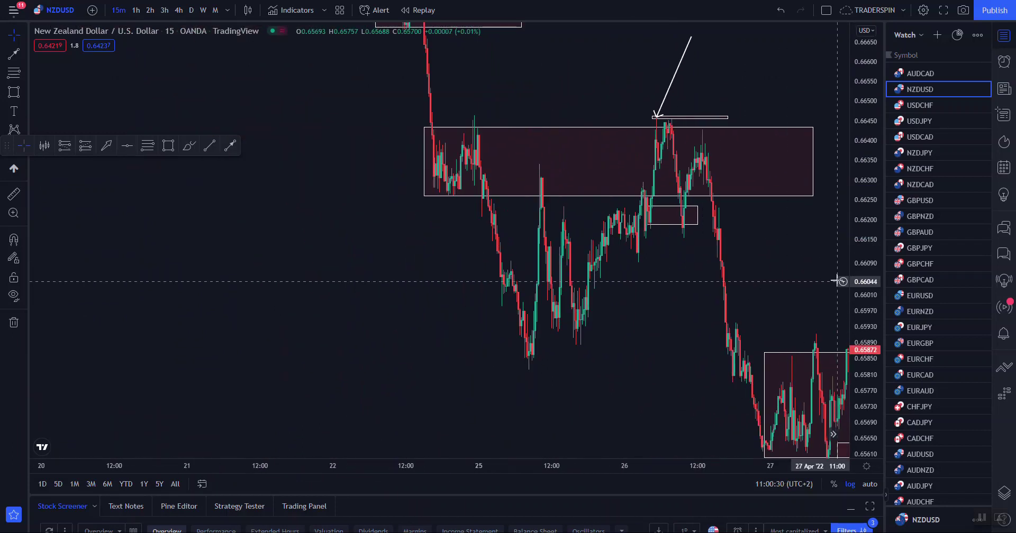
drag(838, 281, 721, 217)
drag(880, 66, 880, 257)
scroll(819, 249, down, 4)
drag(727, 238, 485, 275)
click(229, 150)
click(489, 182)
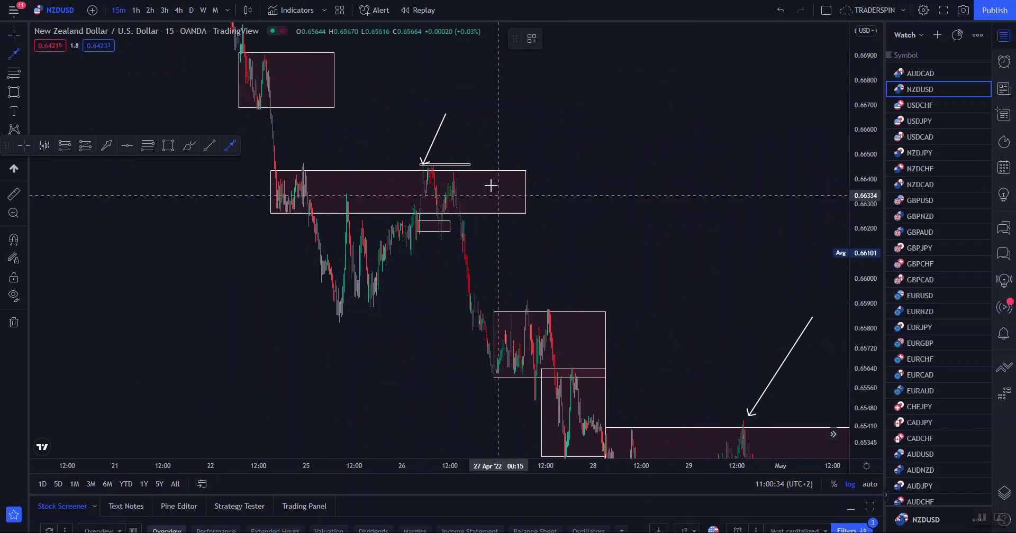
click(666, 375)
click(692, 39)
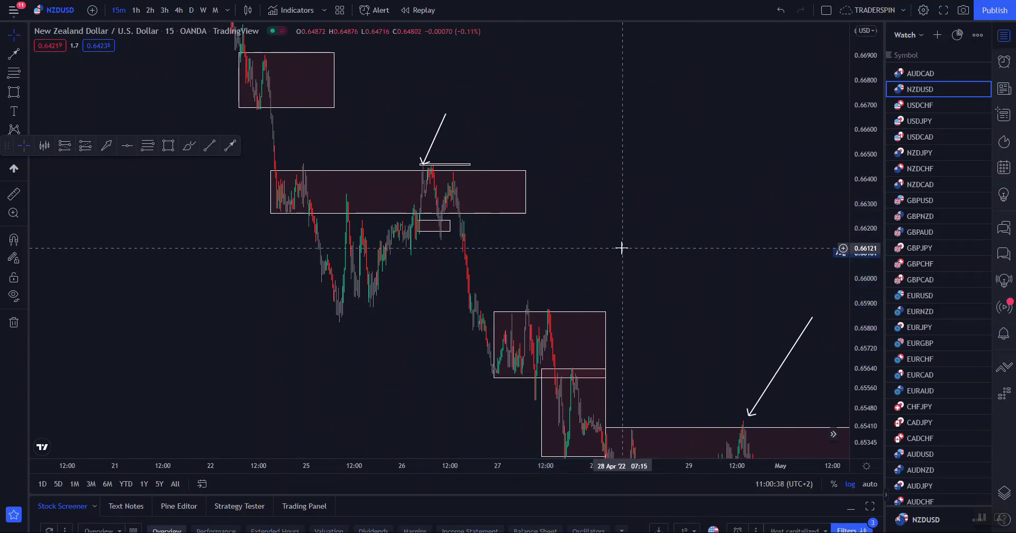
Examine how price reacts at the small 26 April rectangle and the thin rectangle along the high before falling
drag(571, 251, 762, 214)
scroll(759, 224, up, 6)
drag(867, 278, 863, 202)
drag(703, 203, 809, 248)
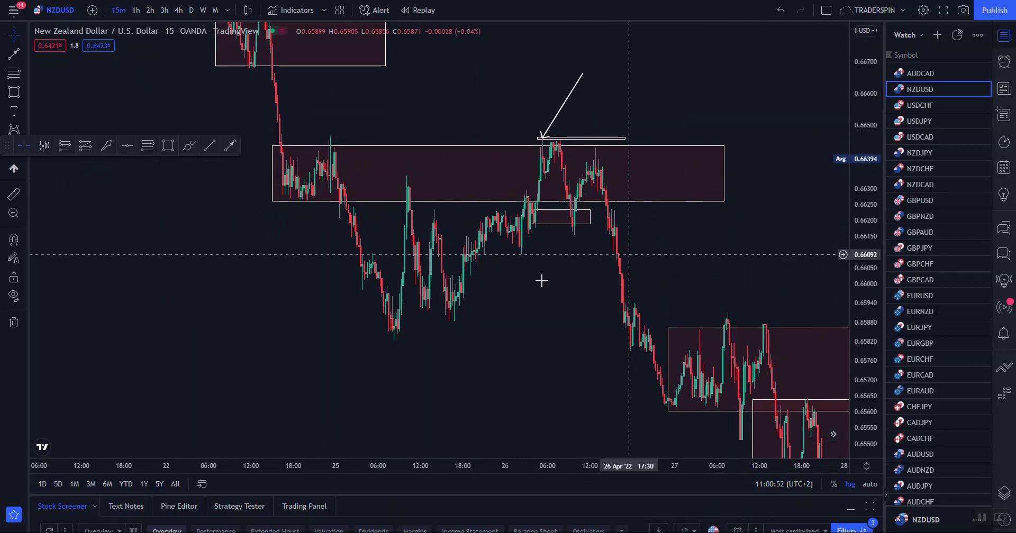
scroll(802, 197, up, 3)
click(470, 205)
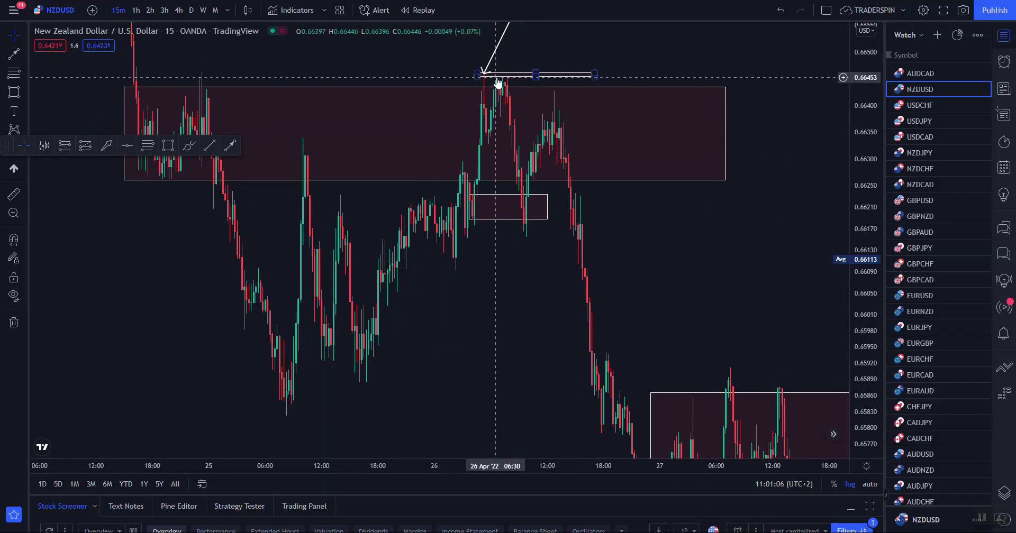
scroll(716, 310, down, 3)
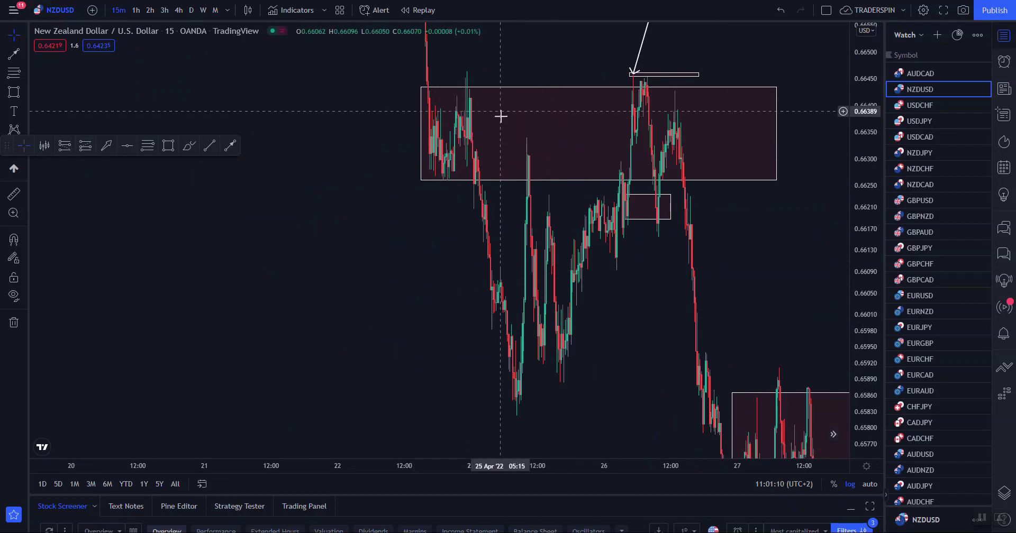
Open the AUDCAD chart on the 4-hour timeframe and bring the candles from 25 April to 3 May into close view
click(920, 74)
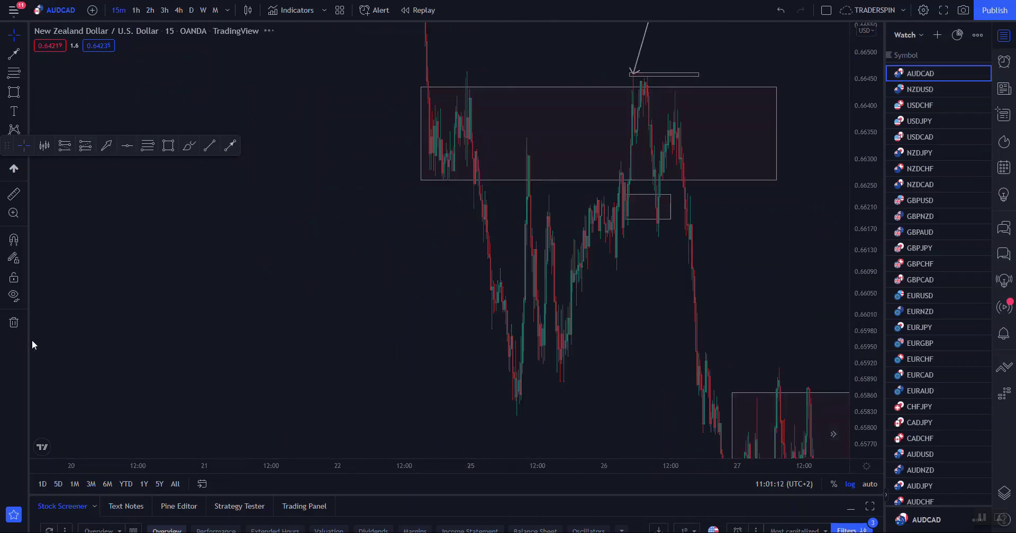
click(179, 10)
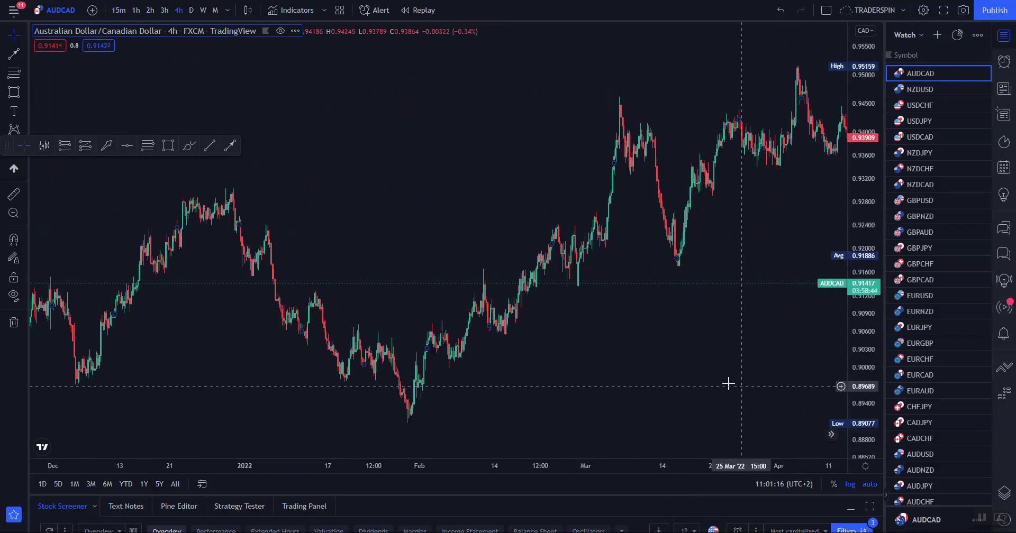
drag(739, 386, 238, 234)
scroll(407, 333, up, 6)
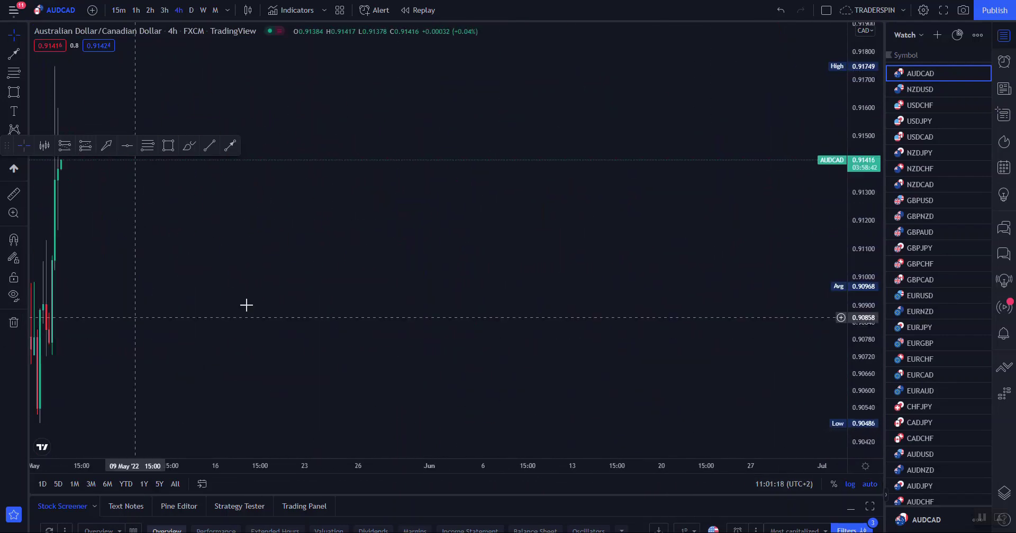
drag(276, 299, 602, 298)
scroll(492, 315, up, 5)
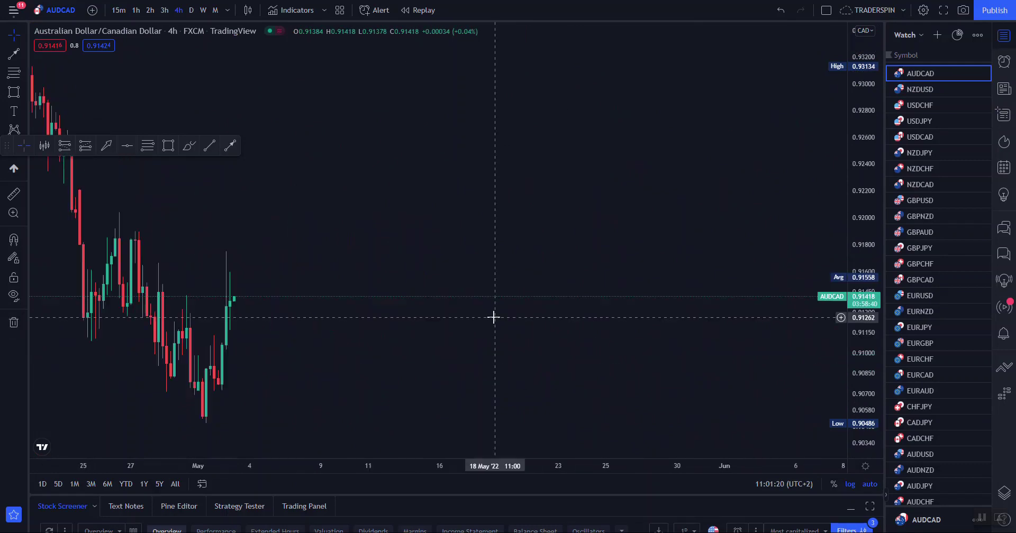
scroll(732, 317, down, 5)
scroll(743, 367, up, 3)
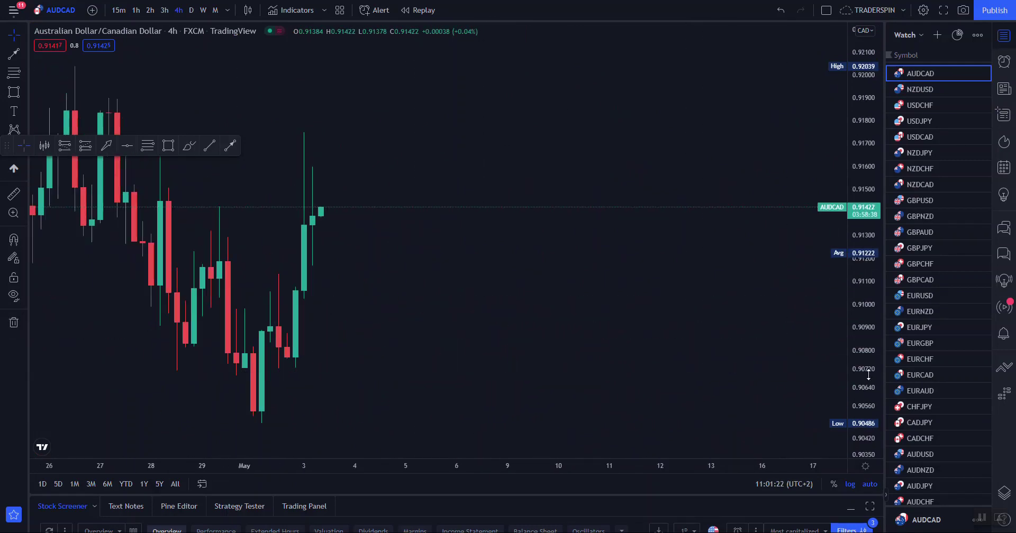
scroll(511, 309, left, 5)
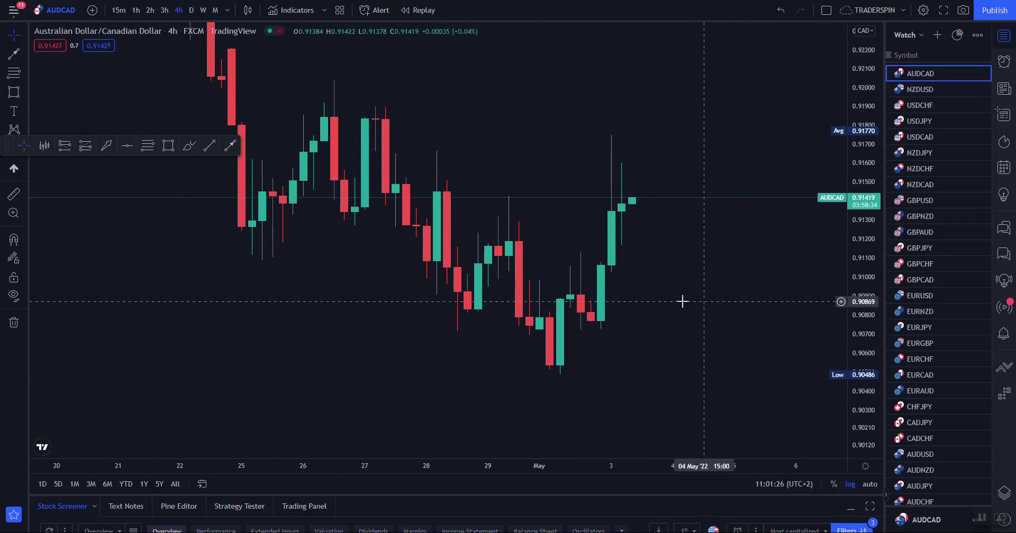
drag(687, 300, 714, 299)
scroll(494, 160, up, 2)
drag(494, 161, 658, 229)
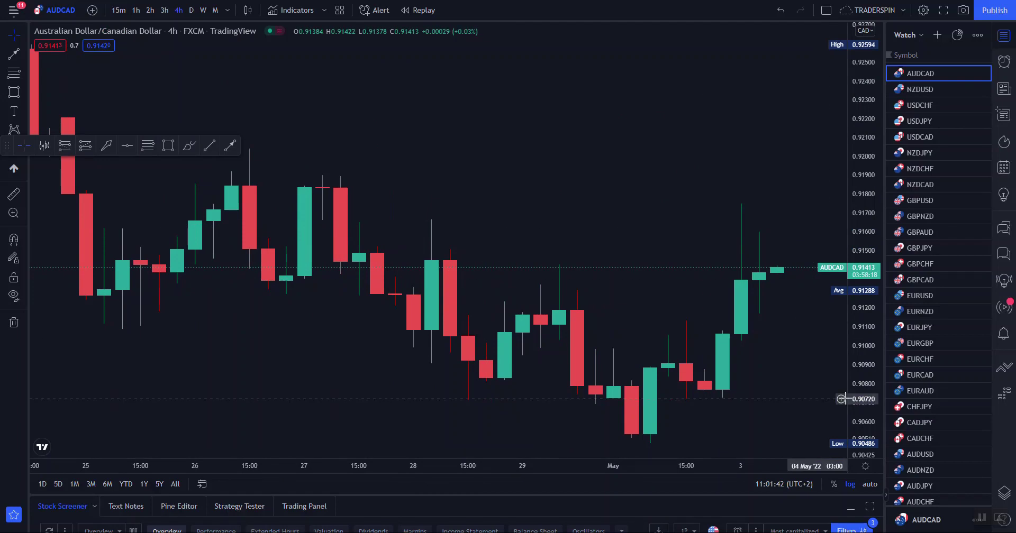
Draw an arrow from about 0.9172 at 28 April 19:00 to the upper wick of the 28 April 07:00 candle, at about 0.9162
scroll(839, 349, up, 2)
drag(849, 334, 843, 247)
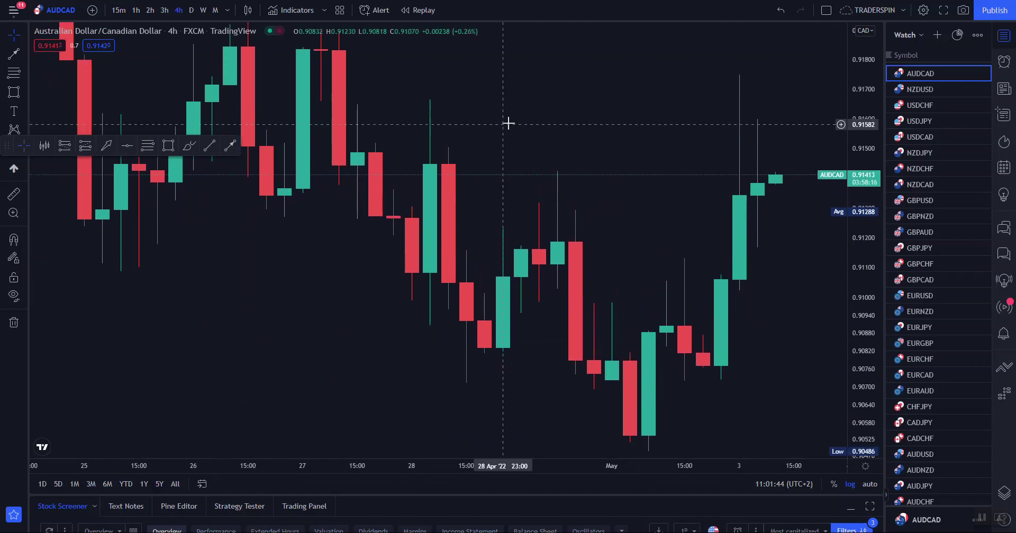
drag(508, 123, 553, 140)
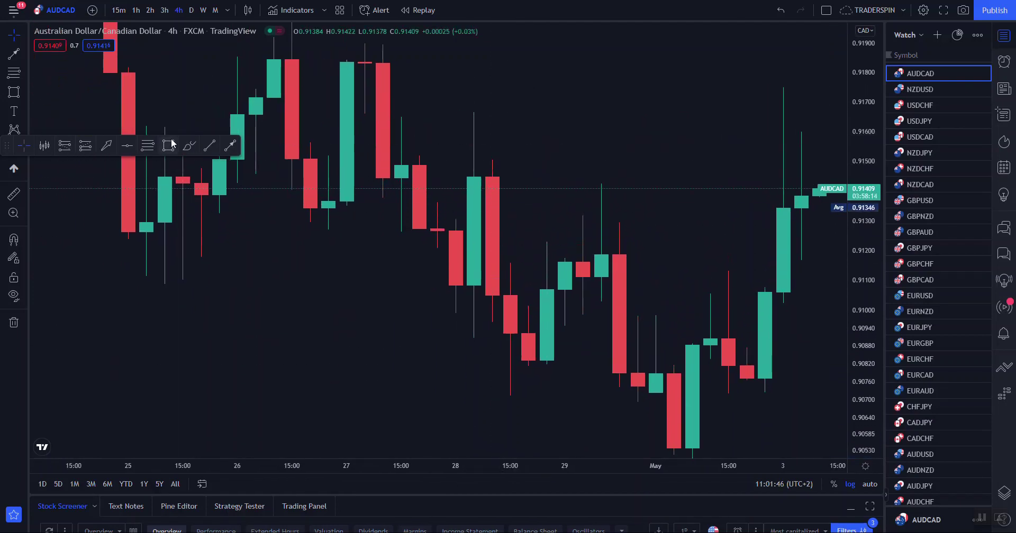
drag(525, 95, 474, 122)
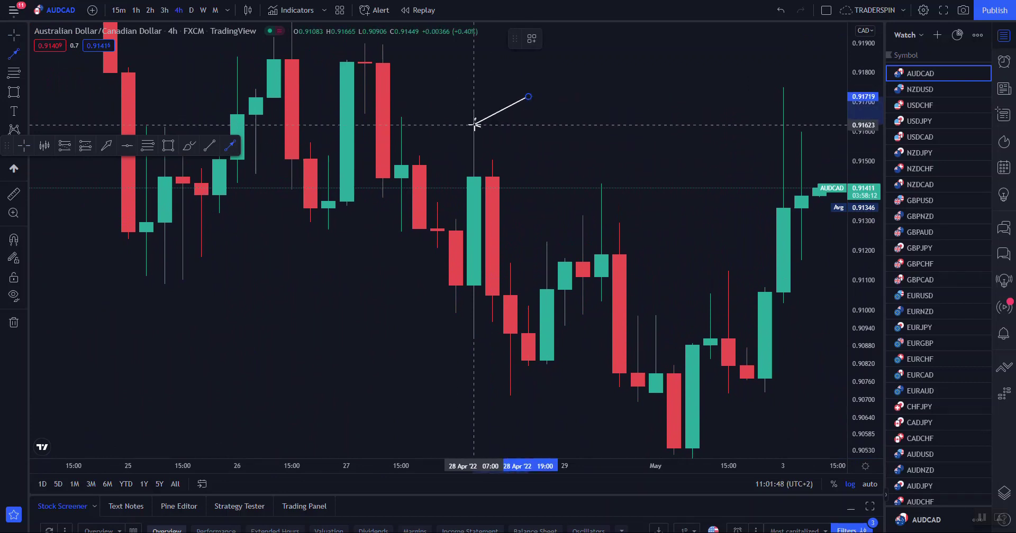
Draw a rectangle around the 28 April pullback candle, from 28 April 03:00 to 29 April 07:00, covering 0.91086 to 0.91667
scroll(606, 147, down, 3)
drag(861, 178, 861, 209)
drag(714, 168, 698, 280)
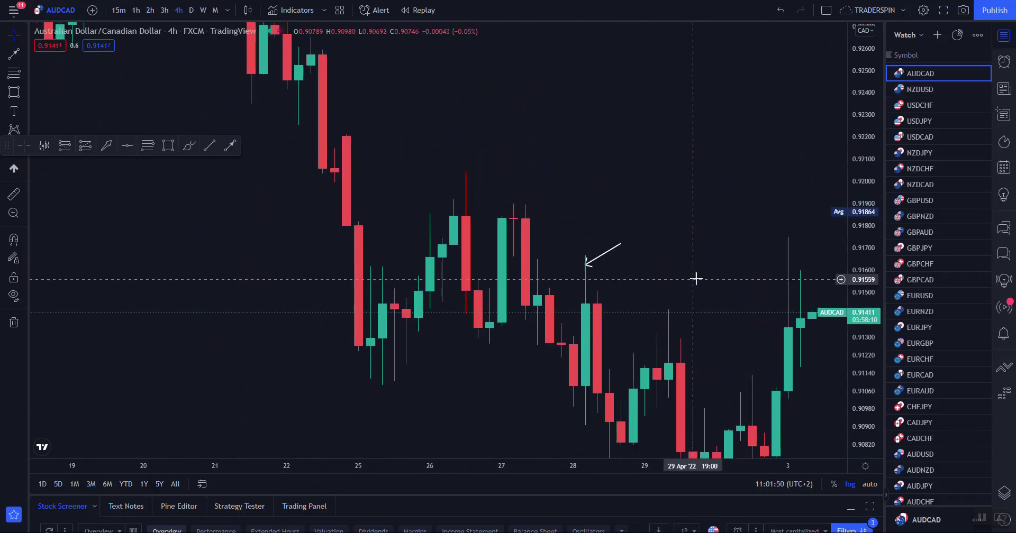
drag(864, 189, 863, 301)
drag(709, 268, 682, 228)
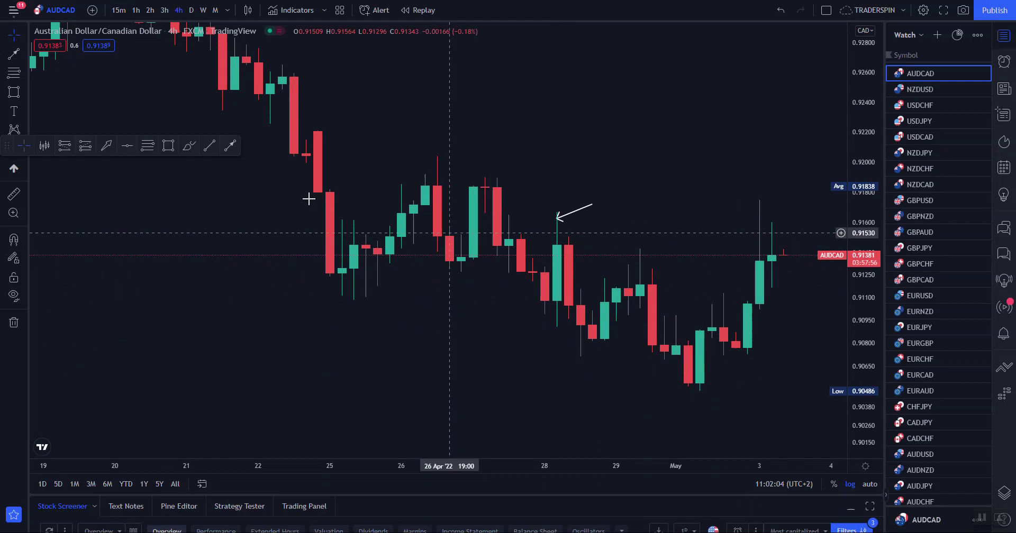
click(169, 146)
mouse_move(542, 212)
mouse_down()
mouse_move(590, 333)
mouse_move(629, 300)
mouse_up()
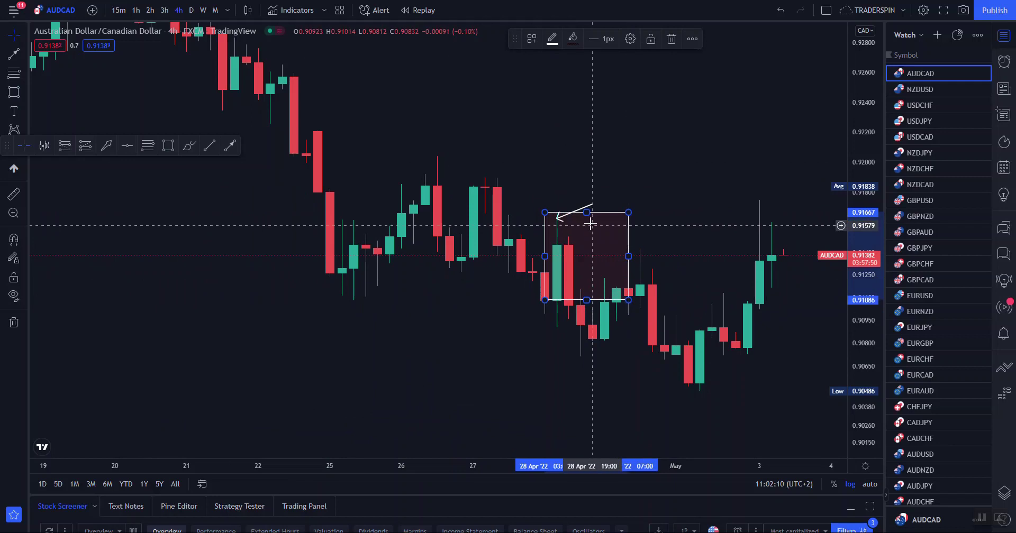
Resize the 28 April rectangle to span 0.90904 to 0.91670 and extend it to 29 April 19:00
drag(586, 213, 590, 240)
drag(585, 300, 591, 327)
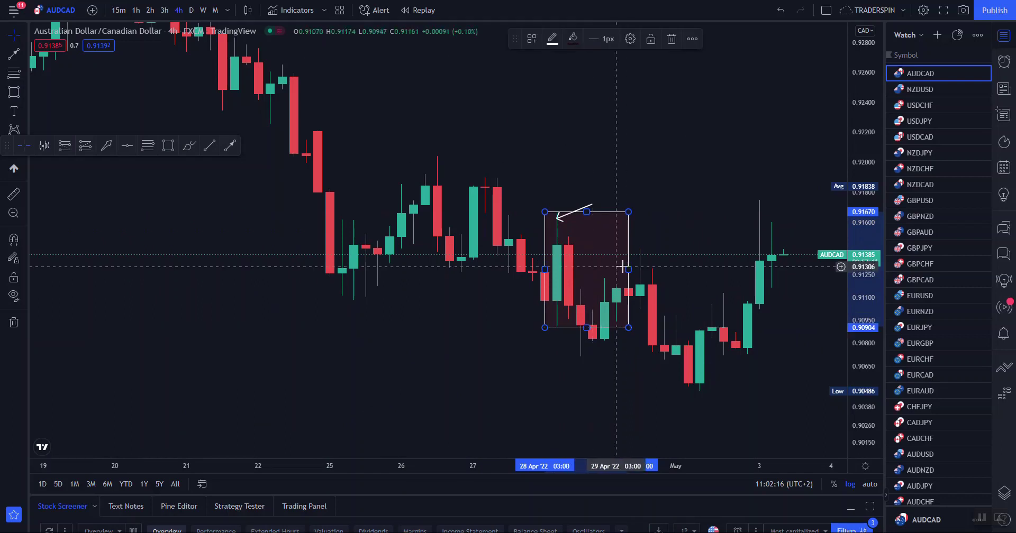
drag(628, 269, 667, 266)
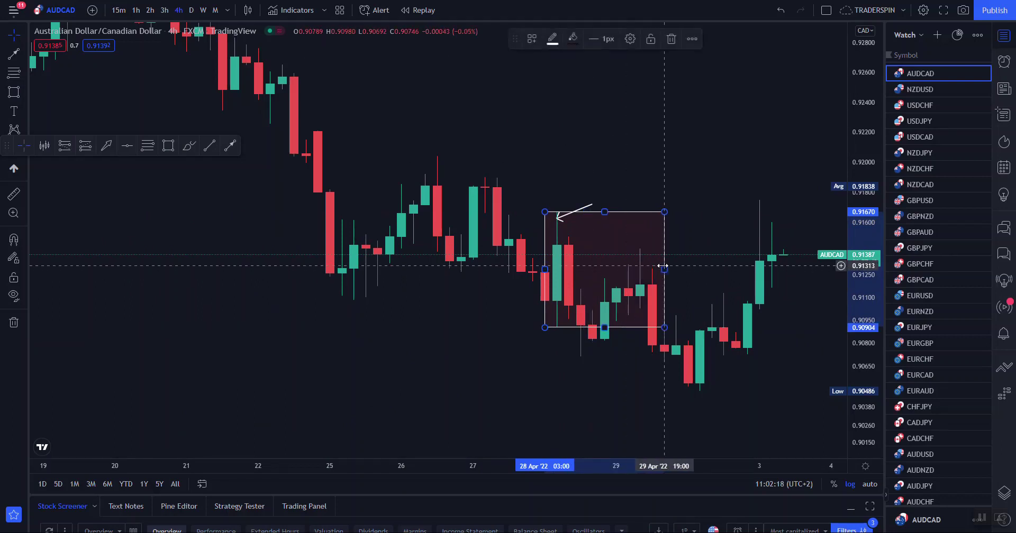
Switch the AUDCAD chart to the 15-minute timeframe and focus on the 29 April candles inside the pullback rectangle
drag(853, 265, 854, 175)
scroll(716, 258, up, 3)
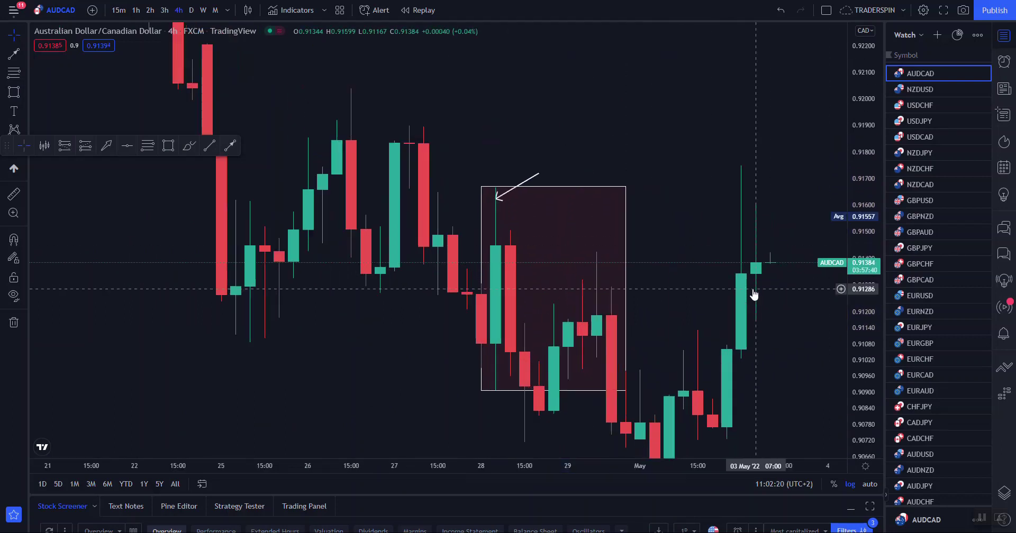
drag(701, 189, 732, 129)
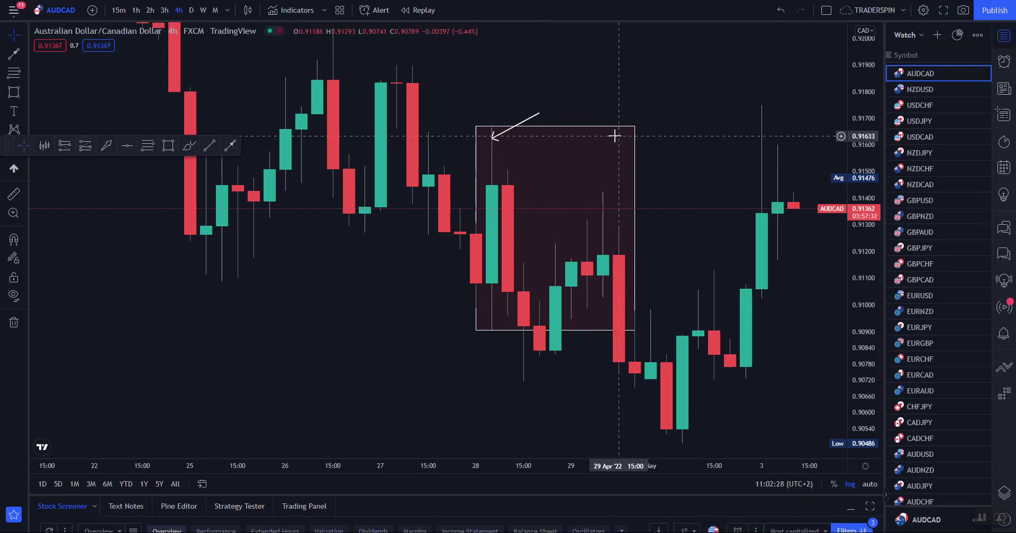
click(118, 10)
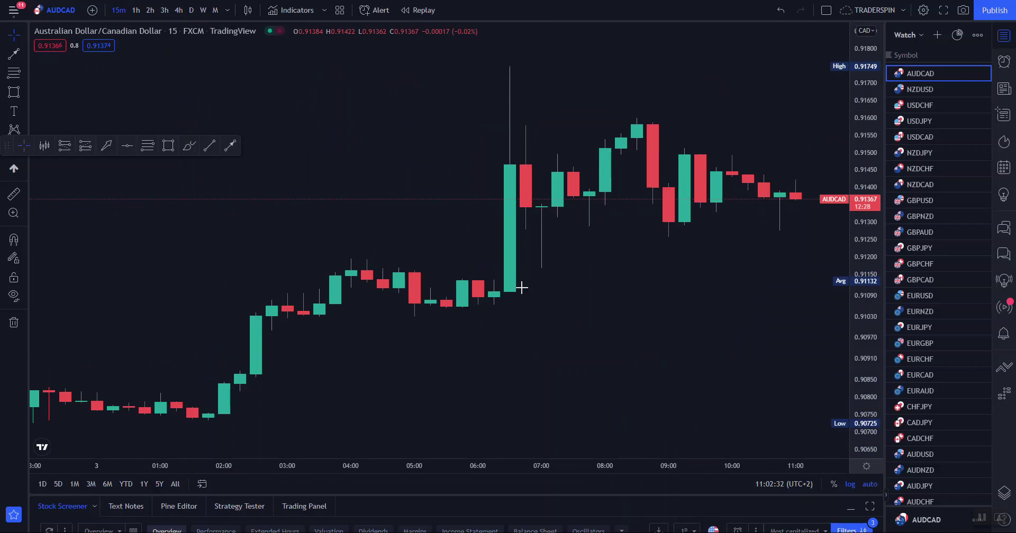
scroll(454, 254, down, 10)
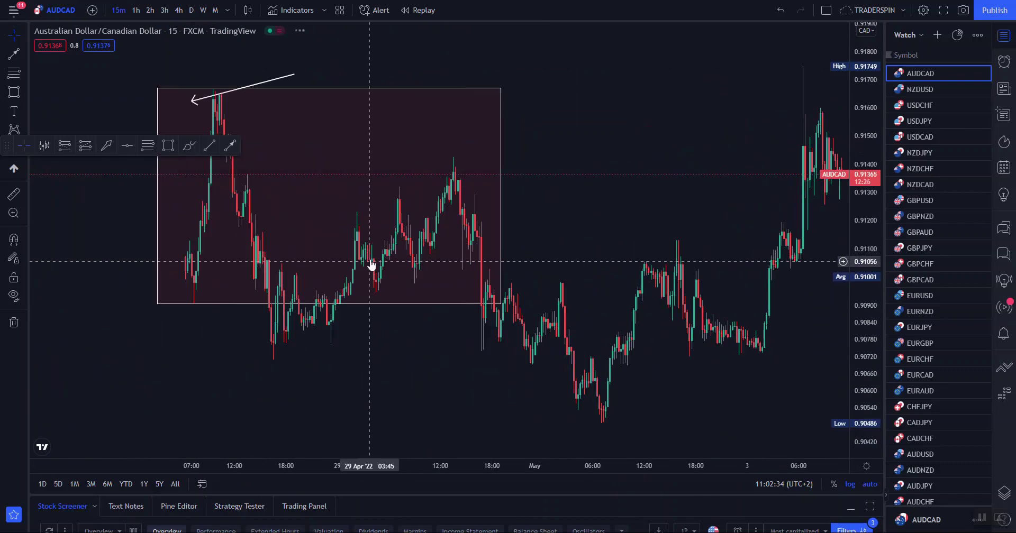
drag(370, 359, 458, 352)
drag(863, 339, 863, 164)
scroll(756, 268, up, 4)
drag(642, 189, 725, 151)
scroll(714, 215, up, 4)
drag(598, 183, 732, 157)
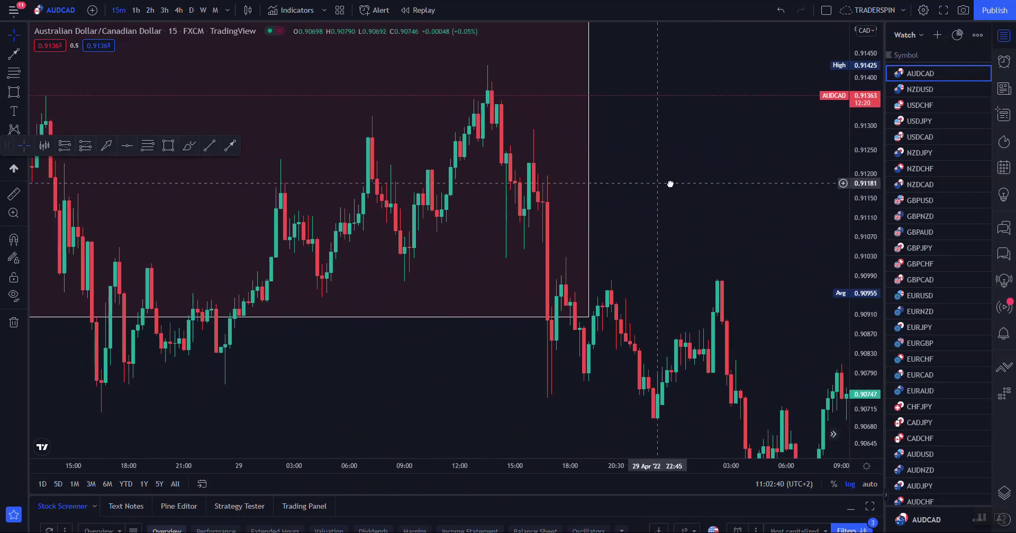
scroll(655, 180, up, 3)
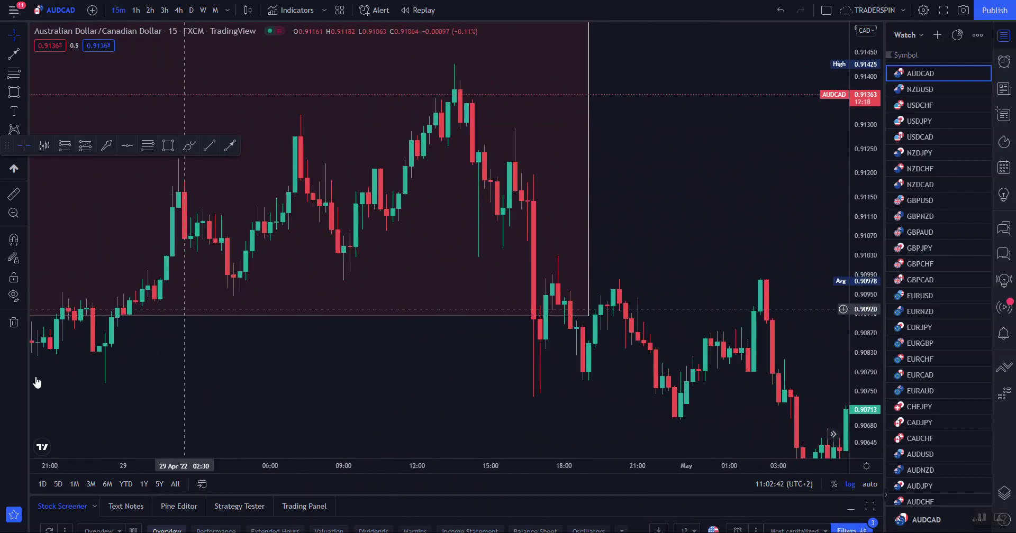
Draw three small stepped rectangles along the 29 April rise, from about 09:00 to 13:30, between about 0.9100 and 0.9128
click(168, 145)
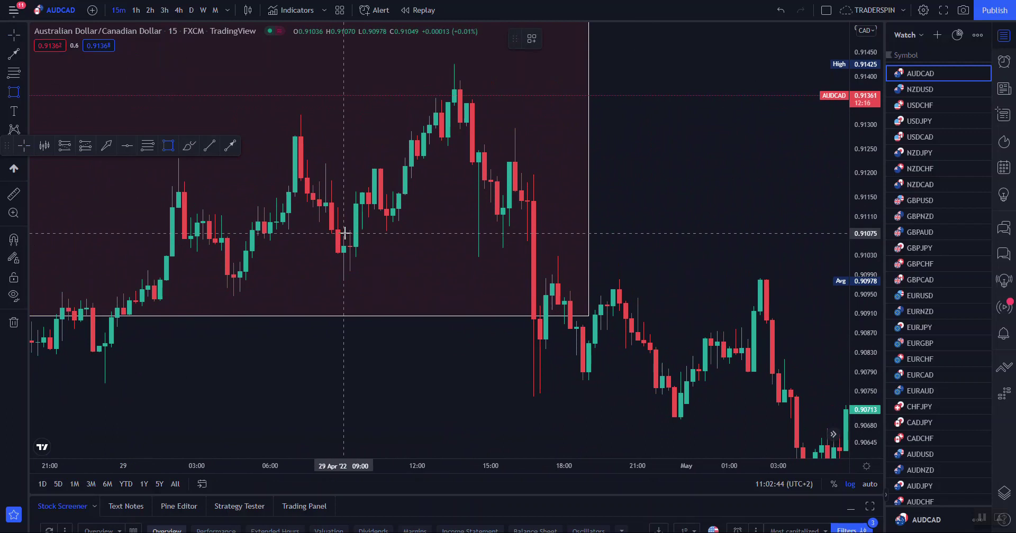
click(344, 232)
click(380, 269)
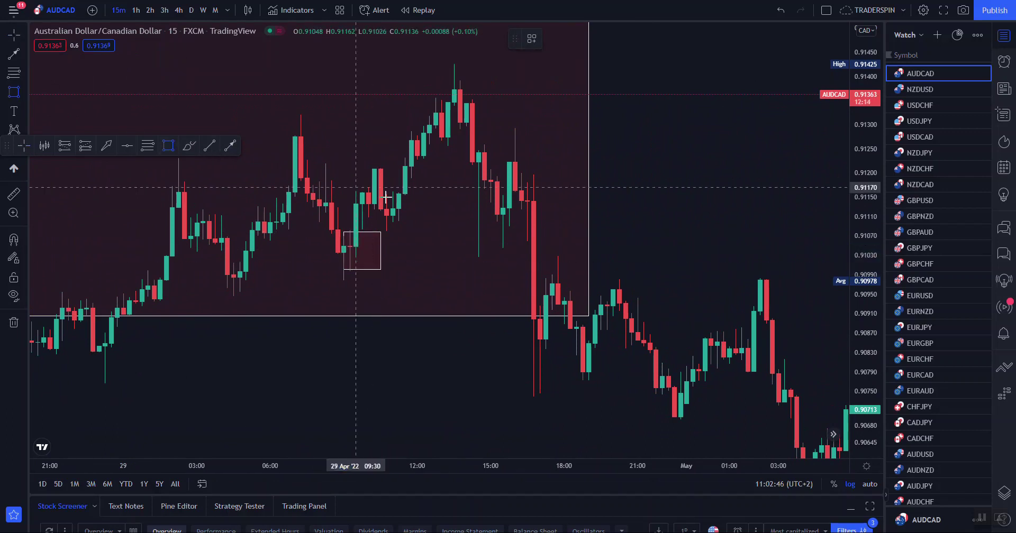
click(381, 194)
click(417, 232)
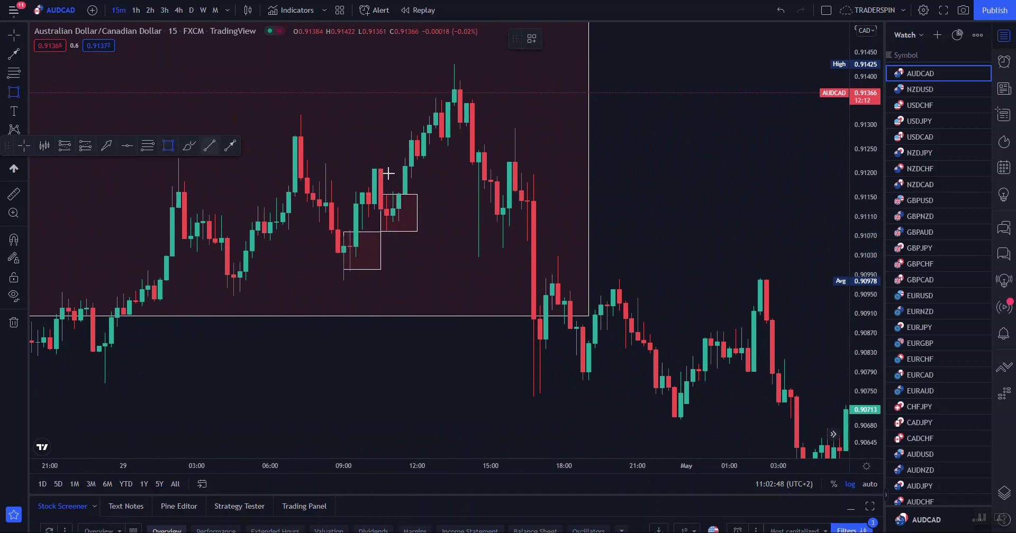
click(409, 136)
click(454, 159)
Examine the three small rectangles against the 29 April peak and the decline after it
drag(762, 183, 796, 188)
drag(861, 298, 859, 202)
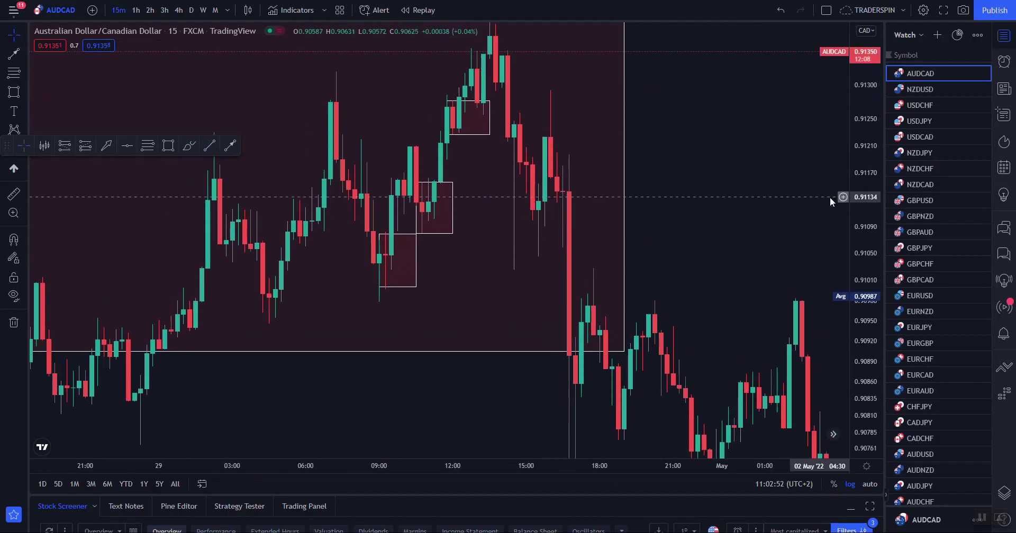
drag(860, 118, 860, 208)
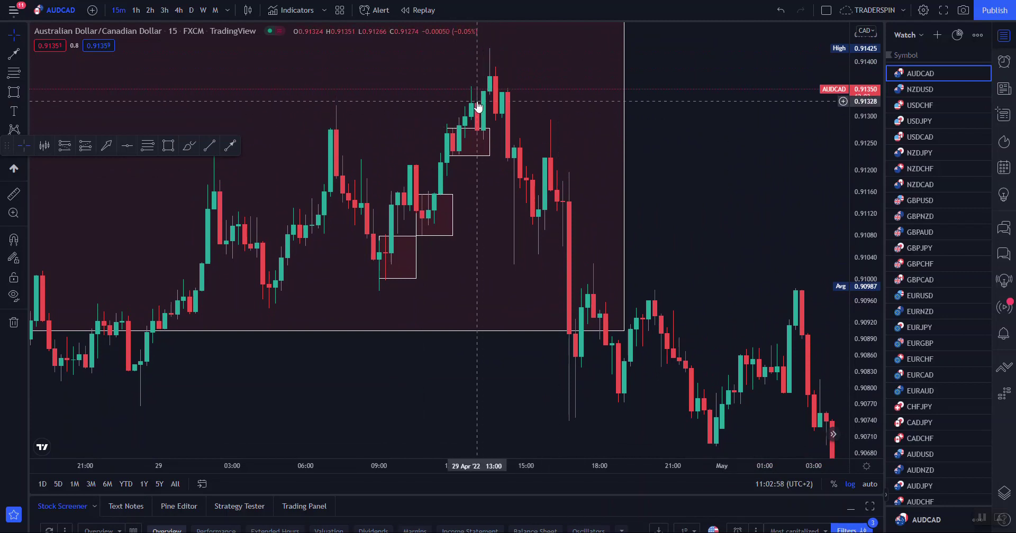
scroll(721, 253, up, 2)
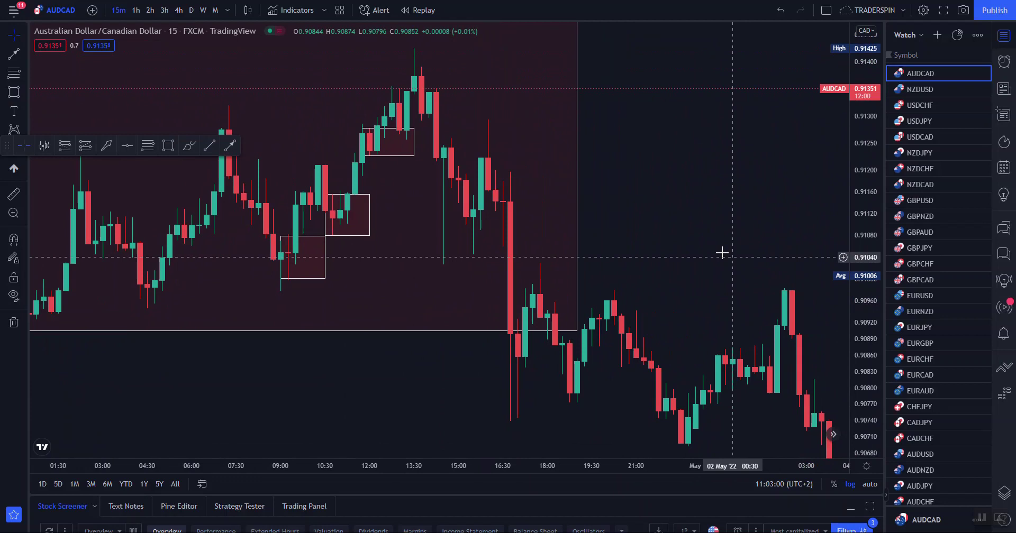
Draw a rectangle over the 29 April peak's base candles from 12:45 to 17:15, spanning about 0.91266 to 0.91352
drag(731, 234, 771, 246)
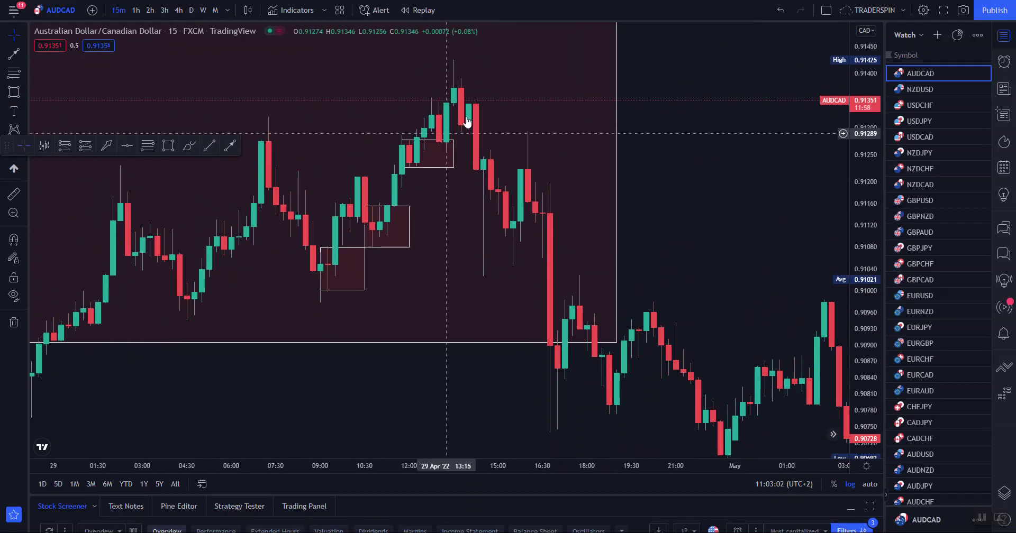
drag(715, 105, 741, 129)
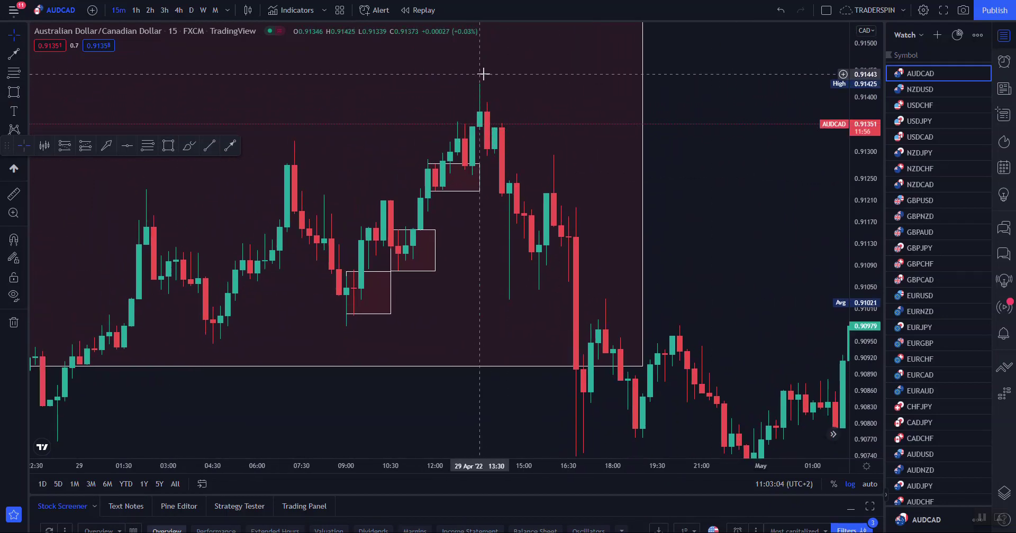
key(alt+shift+r)
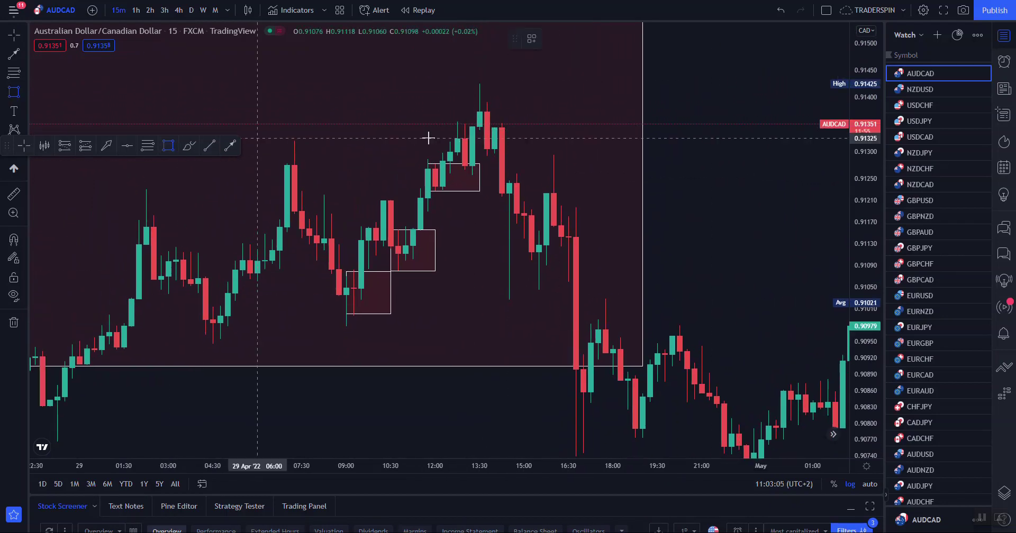
click(456, 123)
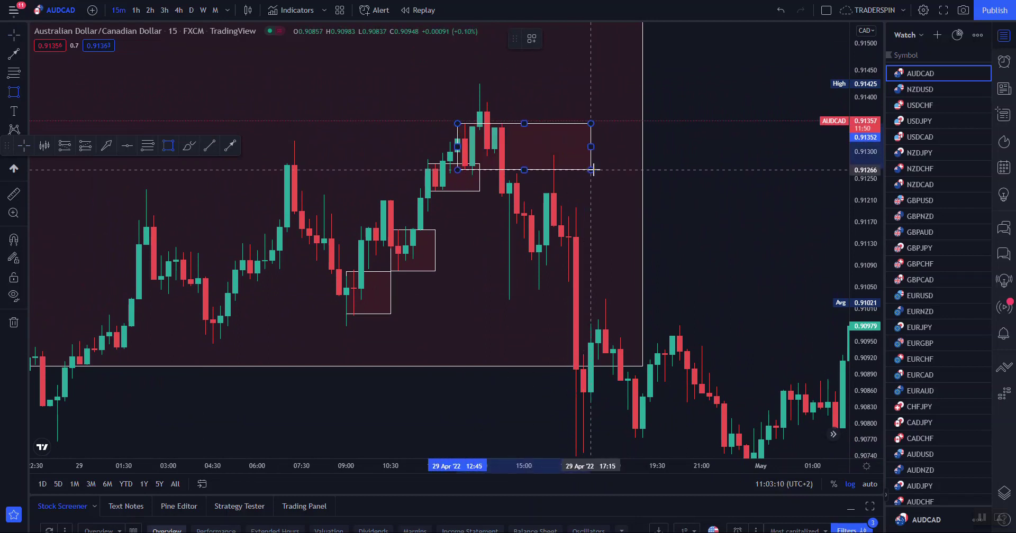
click(591, 170)
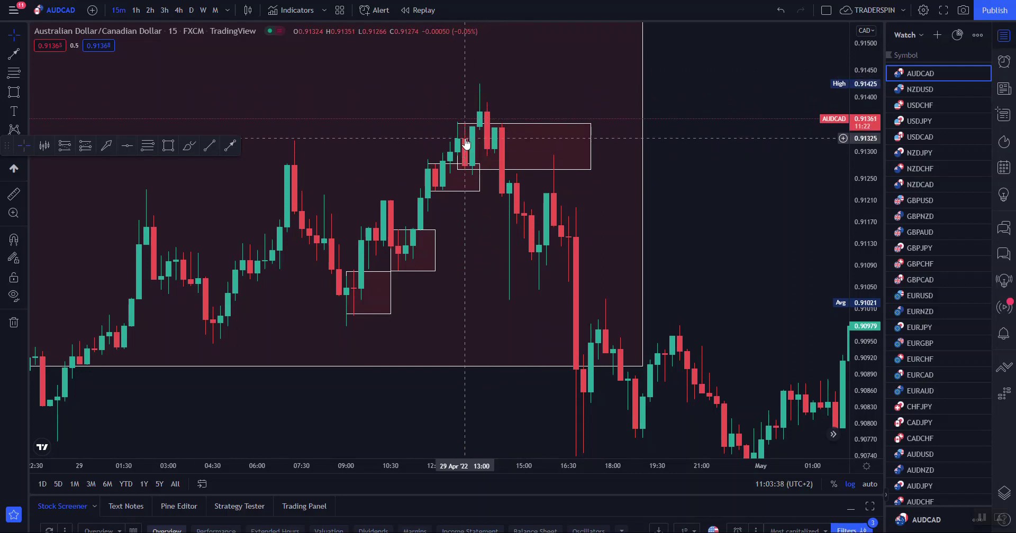
Draw an arrow from the 29 April 14:15 candle at about 0.9128 up to about 0.91445 at 16:00, and delete it
drag(741, 85, 795, 103)
drag(860, 175, 859, 100)
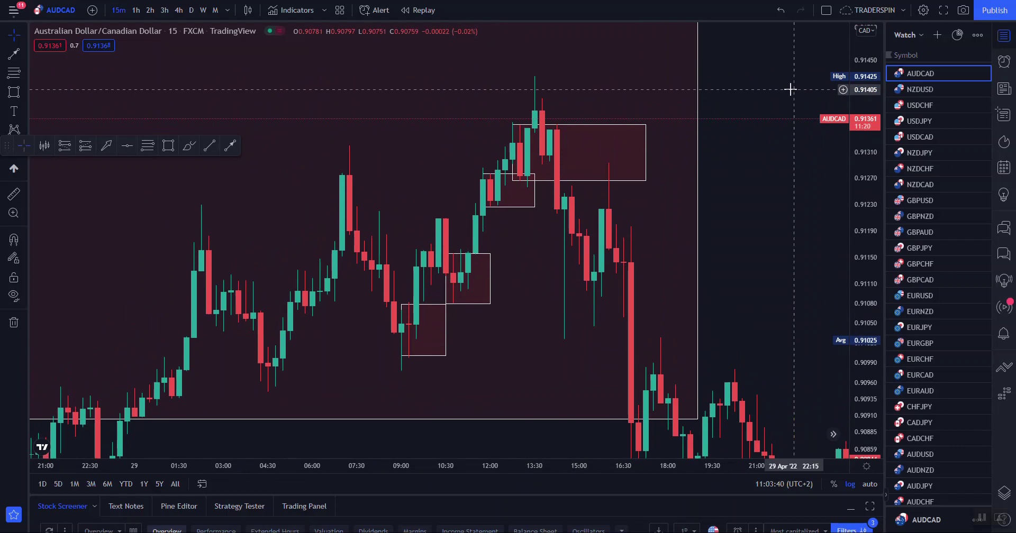
drag(788, 88, 803, 95)
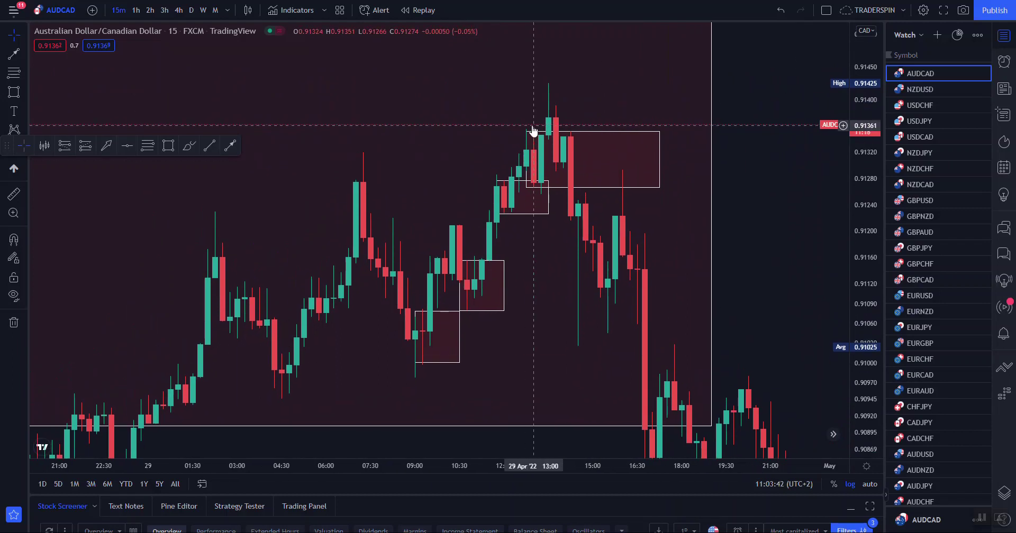
click(230, 145)
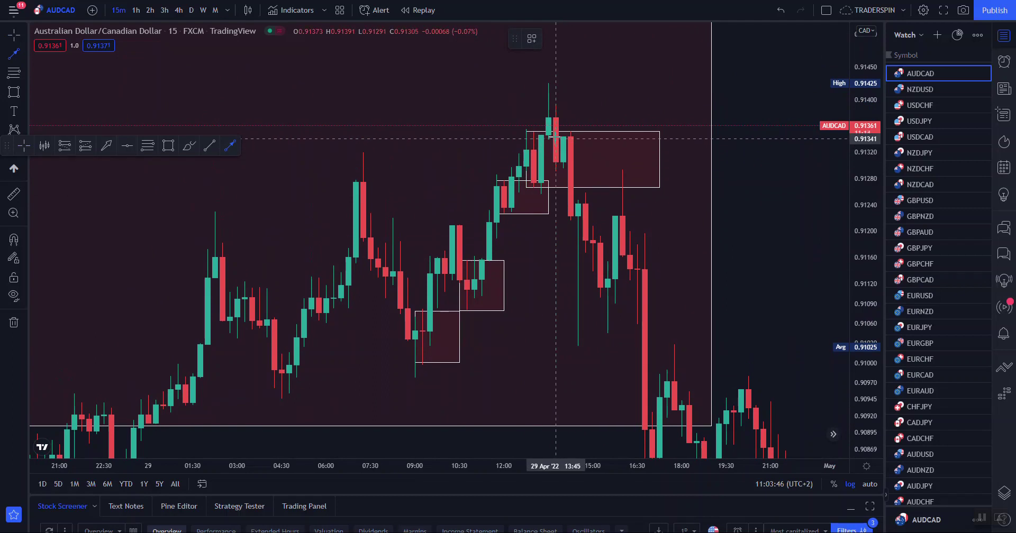
click(570, 179)
click(622, 70)
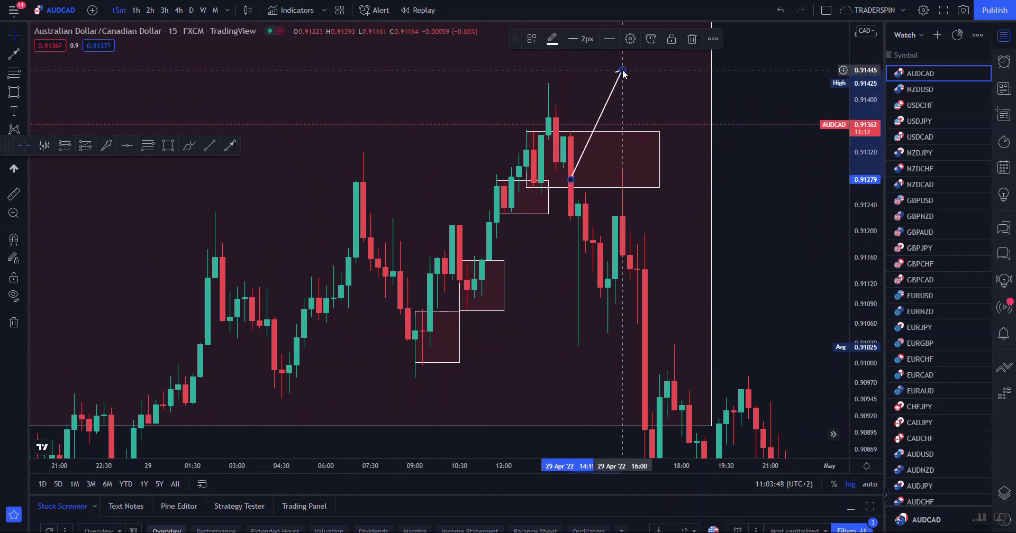
click(692, 39)
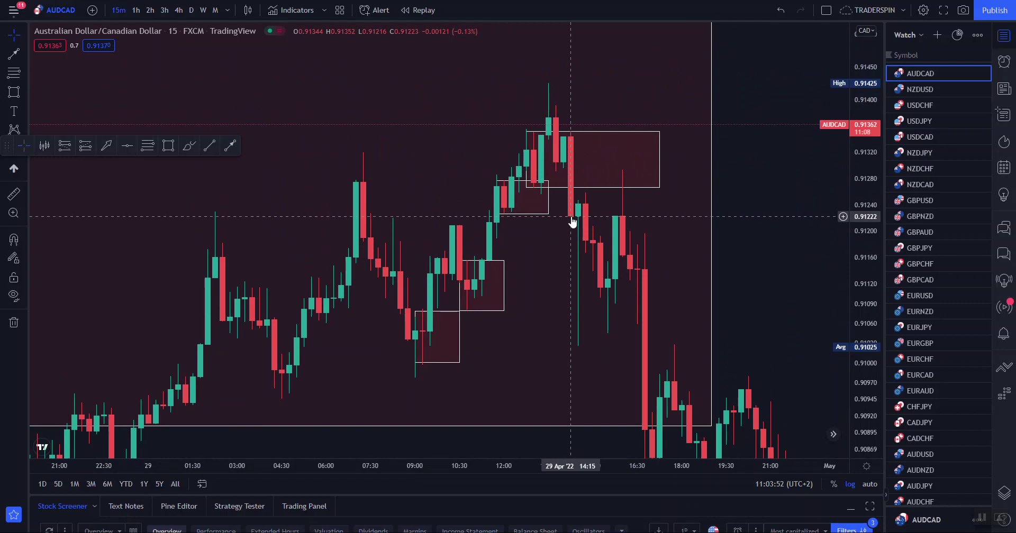
Draw a thin rectangle just above the 29 April high, from 13:00 to 15:30 at about 0.91425 to 0.91432
click(169, 146)
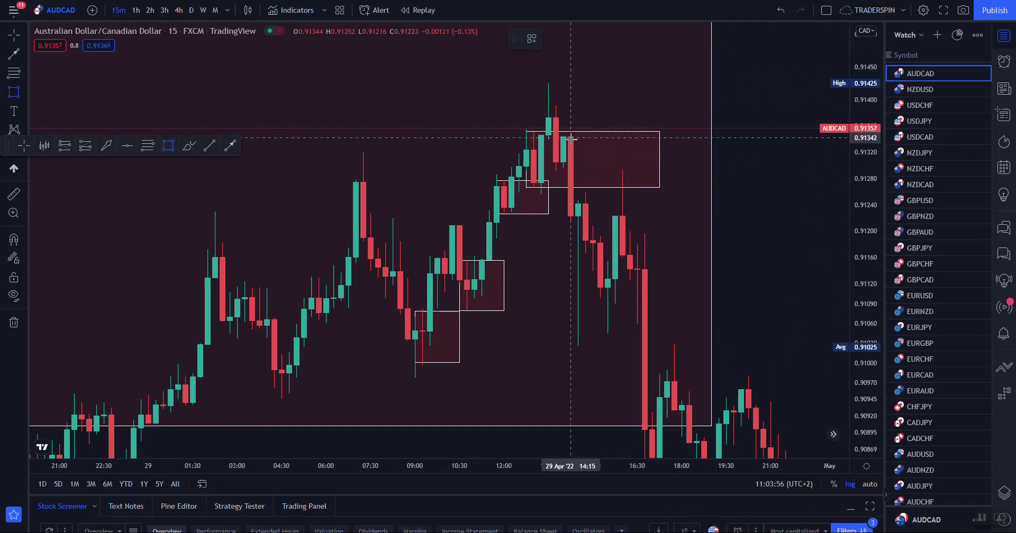
scroll(439, 184, up, 2)
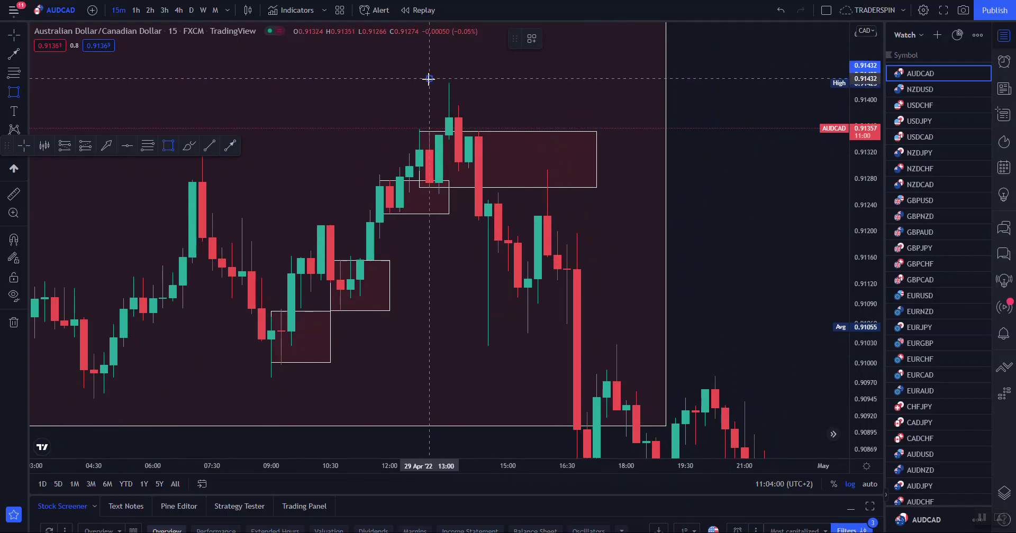
click(429, 81)
click(527, 82)
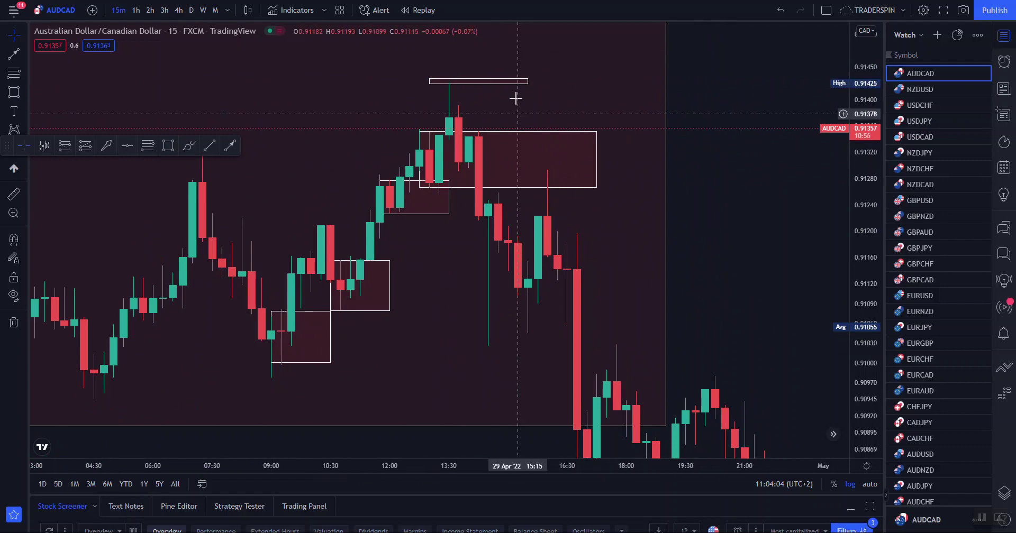
click(460, 170)
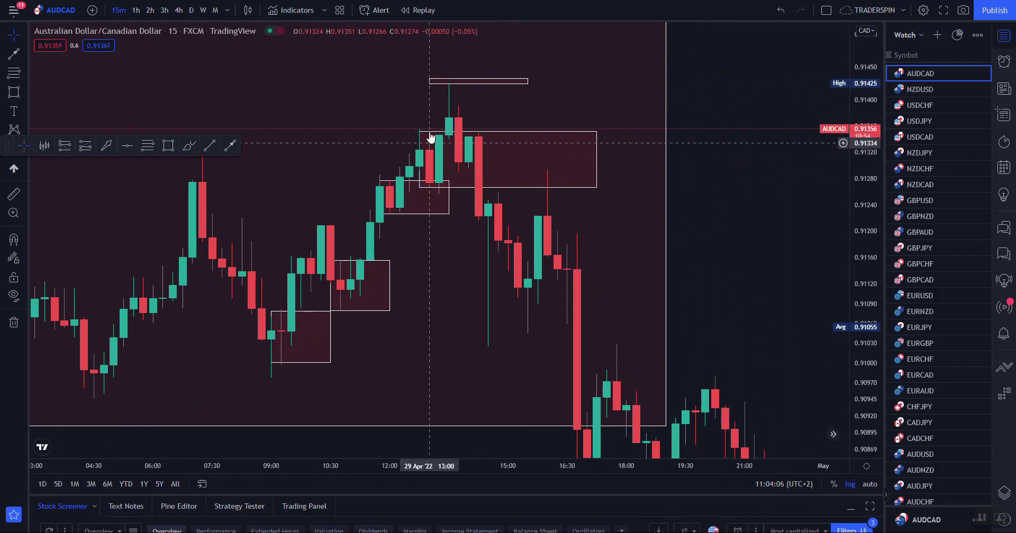
click(431, 140)
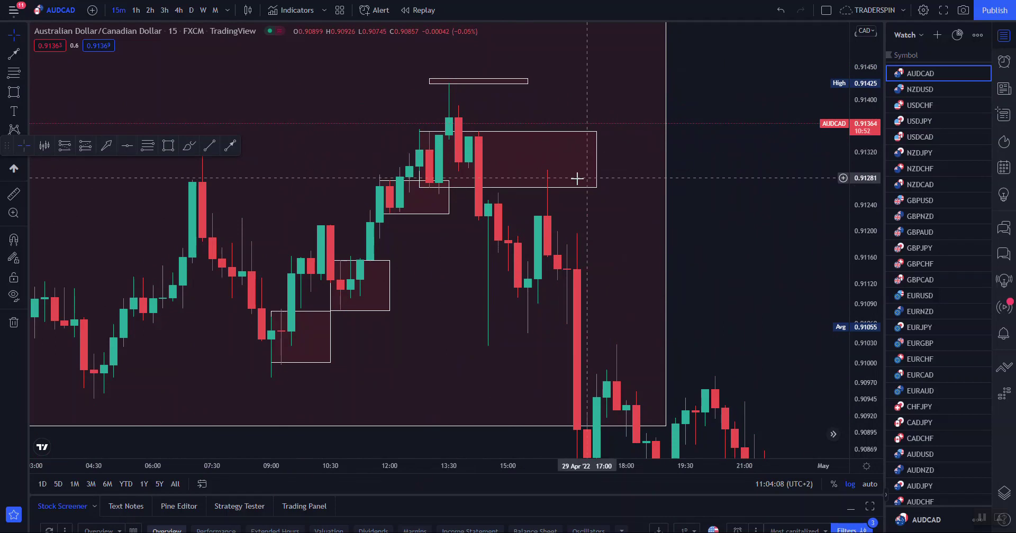
click(476, 80)
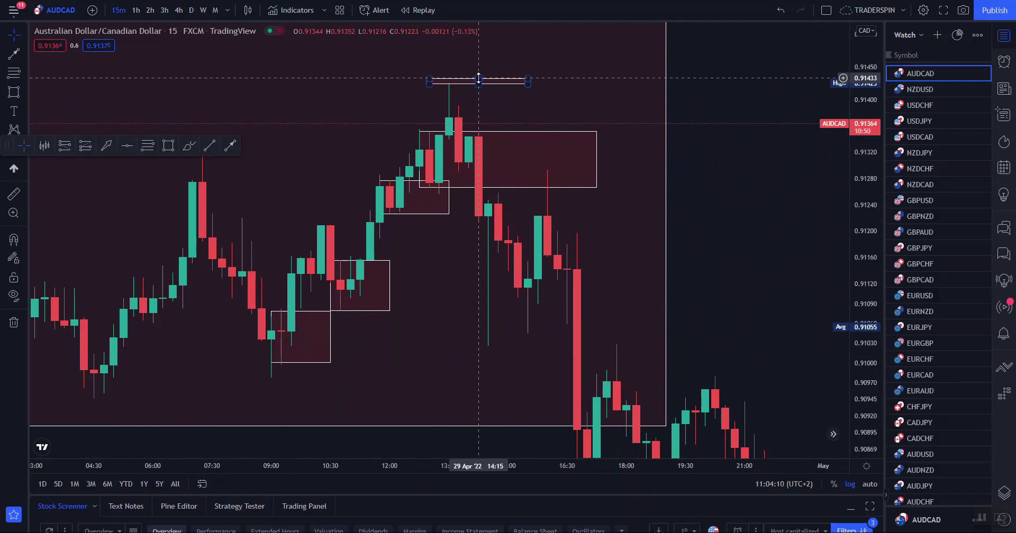
click(479, 80)
Delete the large pullback rectangle behind the 29 April candles, keeping the smaller rectangles
click(65, 145)
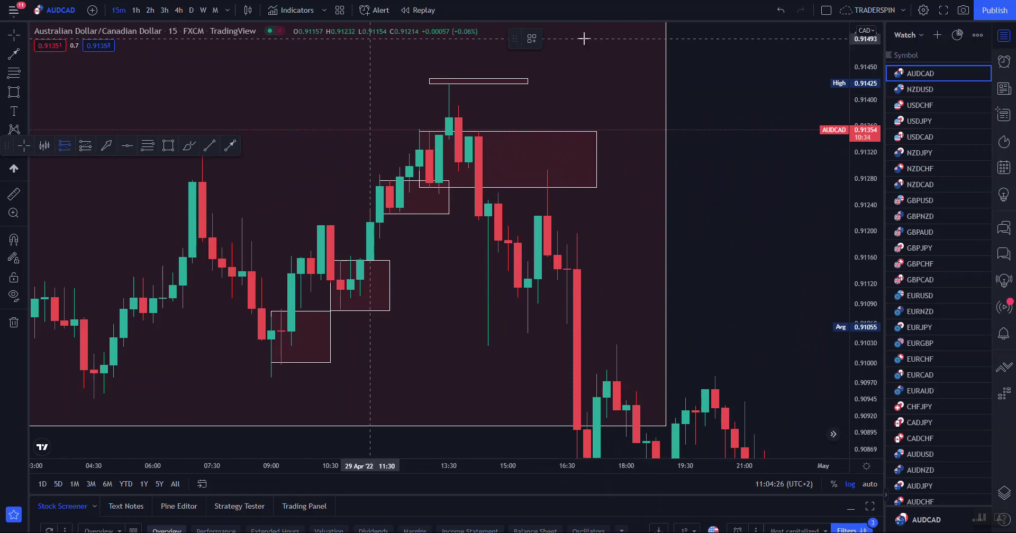
click(19, 41)
click(666, 46)
click(669, 39)
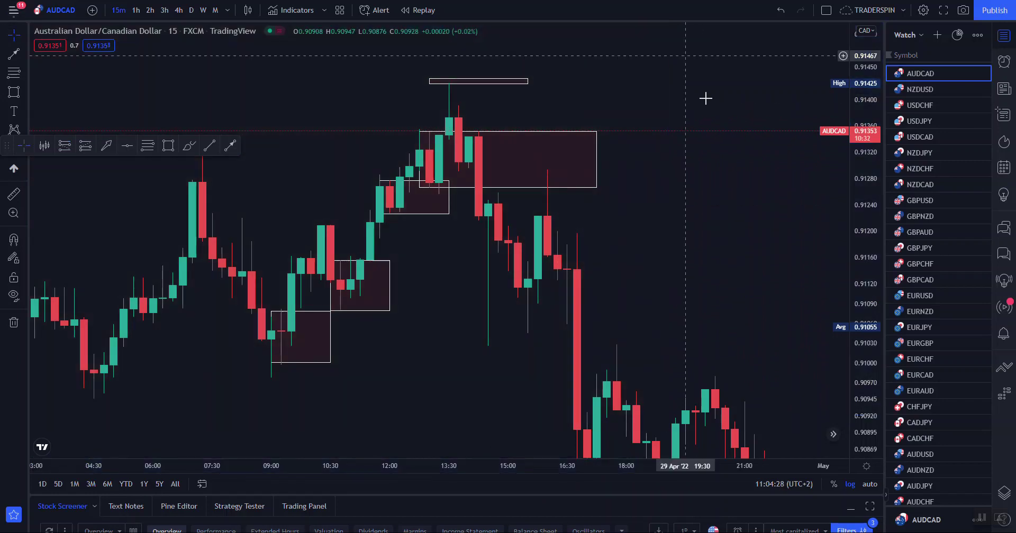
Project a short position from 29 April 13:30 at about 0.9122 with its stop at the 0.91425 high, and delete it
drag(738, 152, 776, 150)
drag(871, 234, 870, 139)
scroll(744, 190, up, 3)
drag(674, 205, 737, 234)
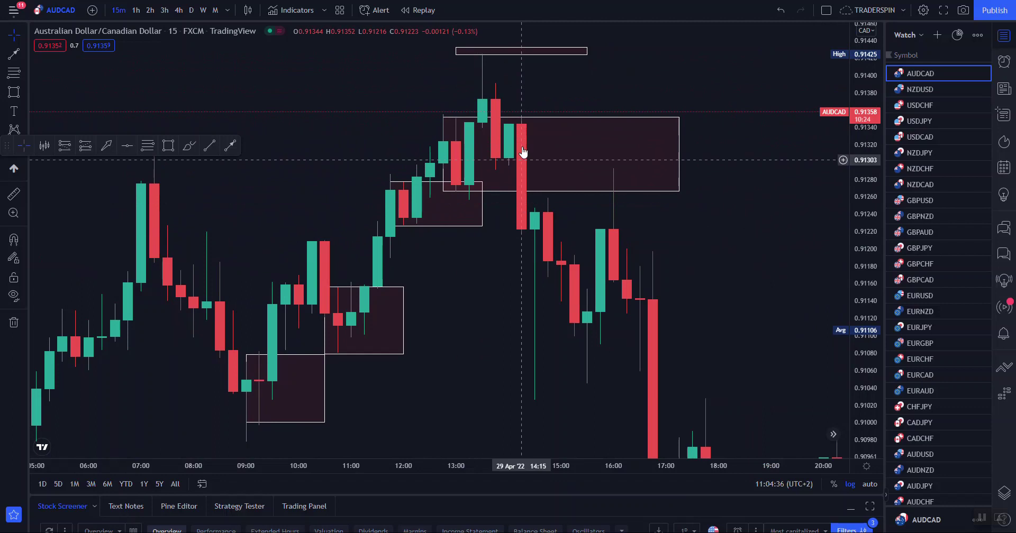
drag(503, 257, 498, 268)
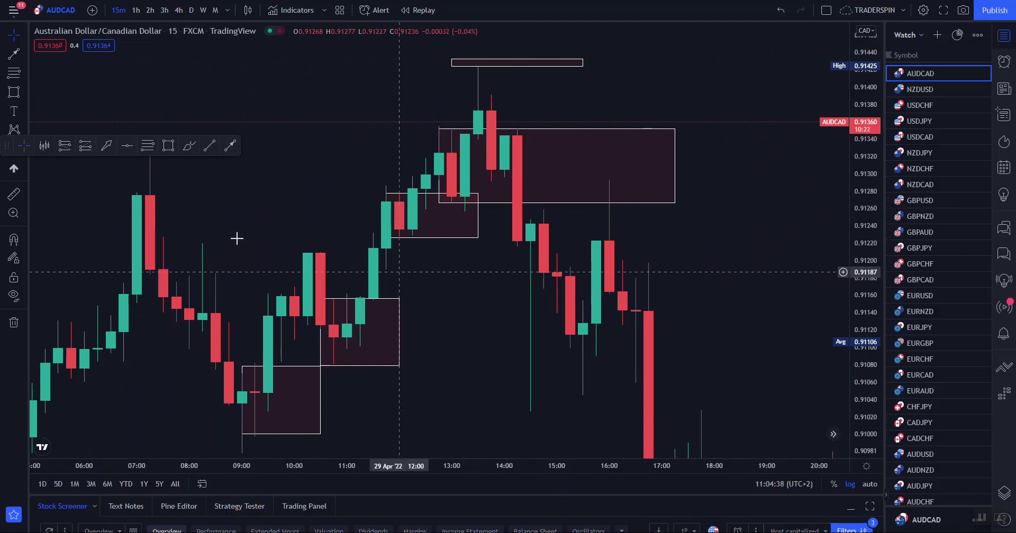
click(65, 146)
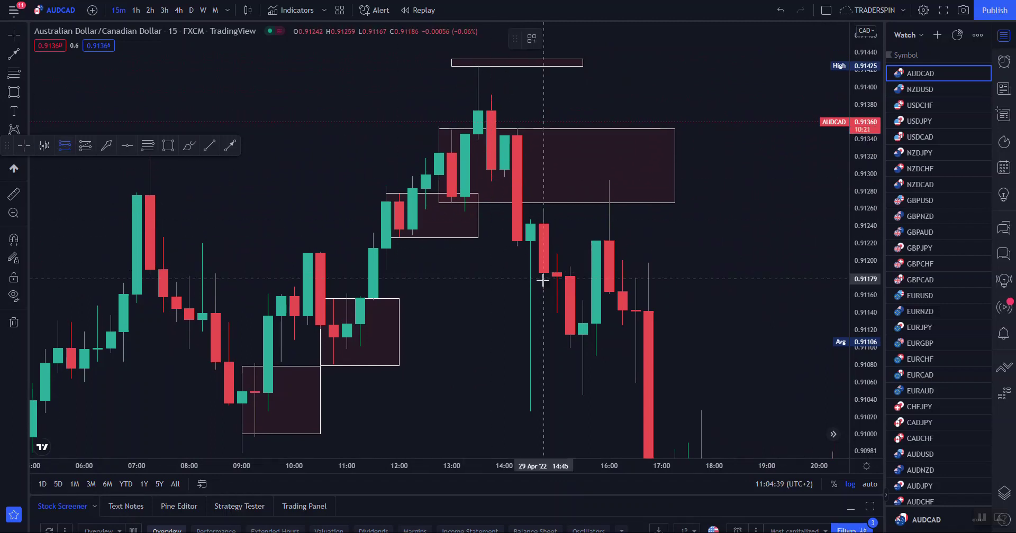
click(482, 241)
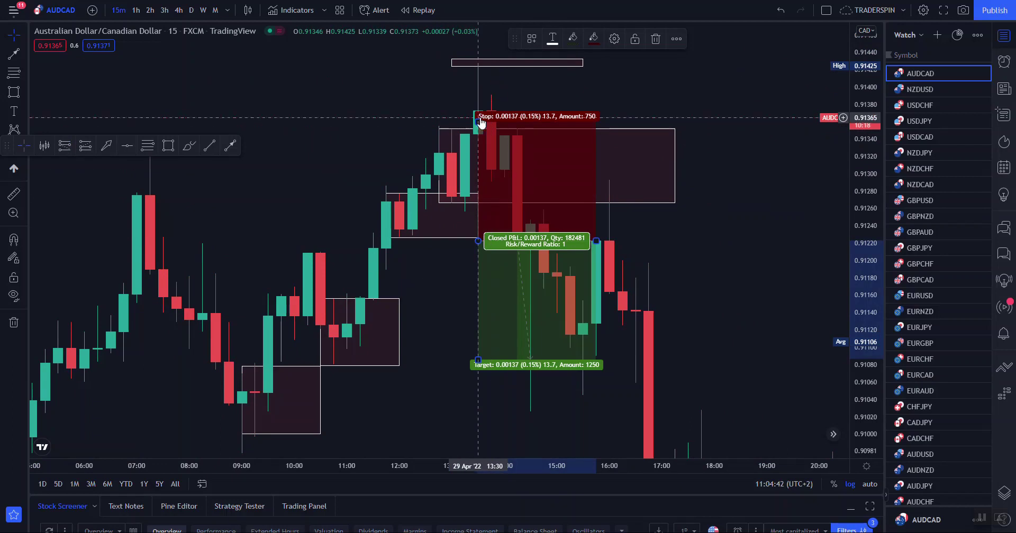
drag(477, 118, 480, 62)
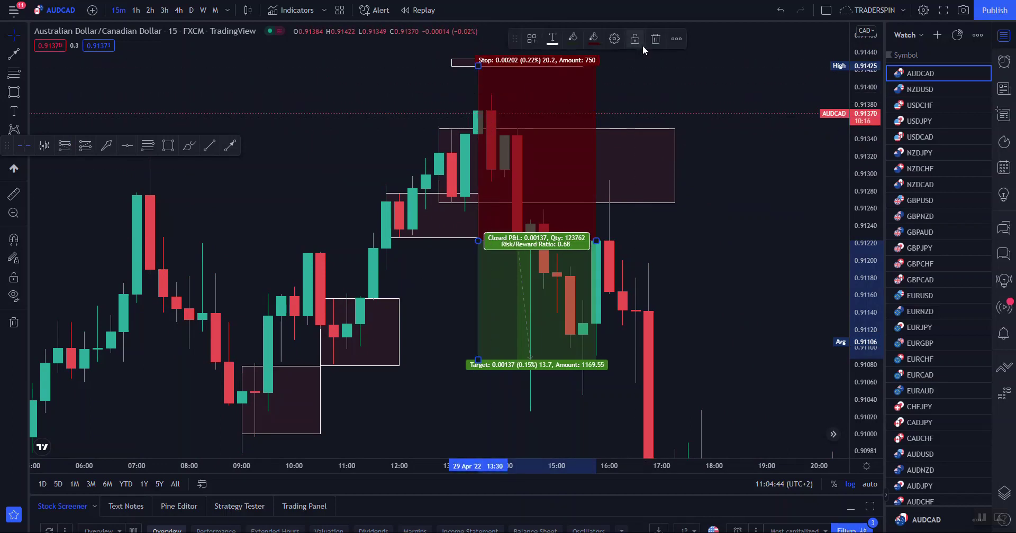
click(656, 38)
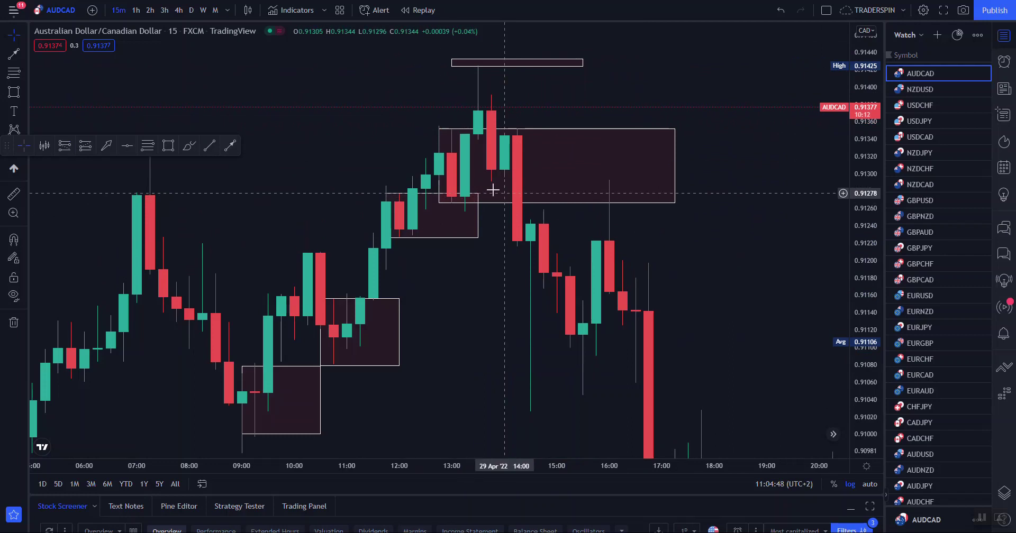
Draw a short arrow from about 0.9132 at 16:30 down to the tip of the 29 April 16:00 wick at about 0.9130
drag(692, 258, 637, 229)
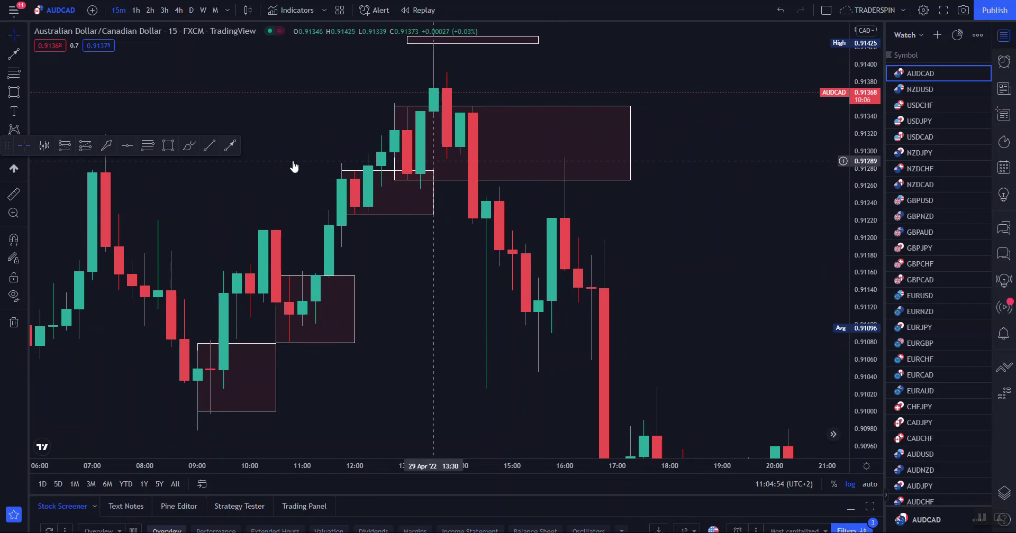
click(231, 146)
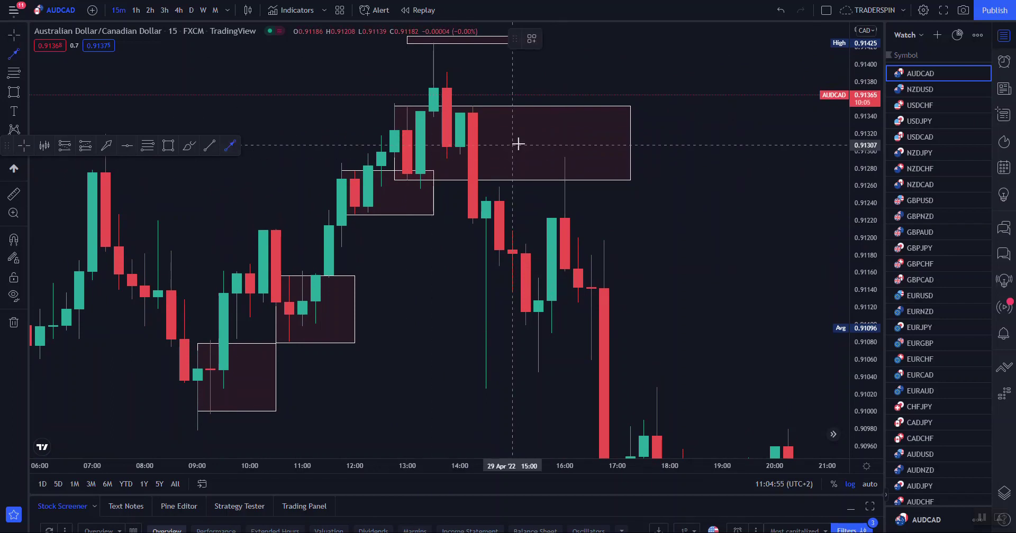
click(569, 153)
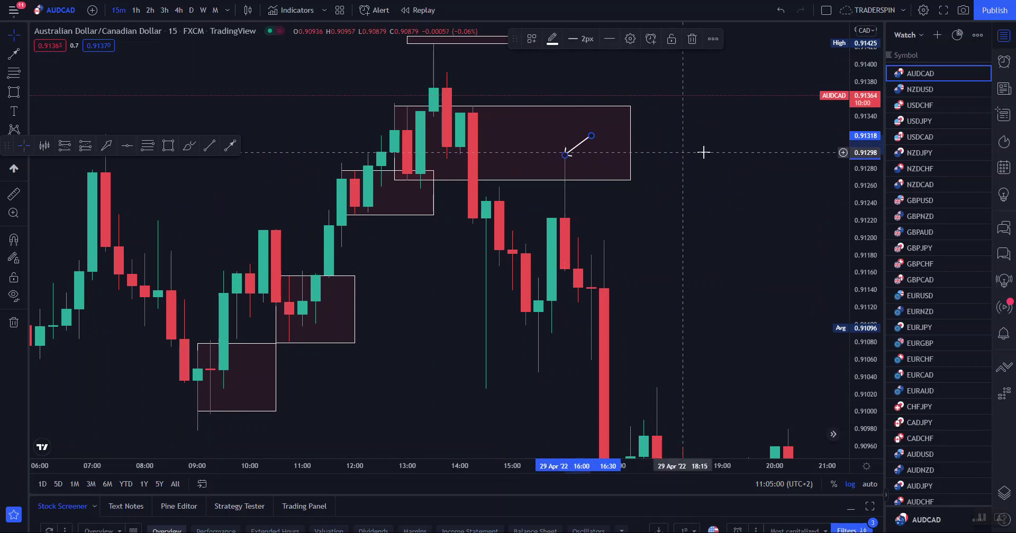
drag(694, 205, 702, 204)
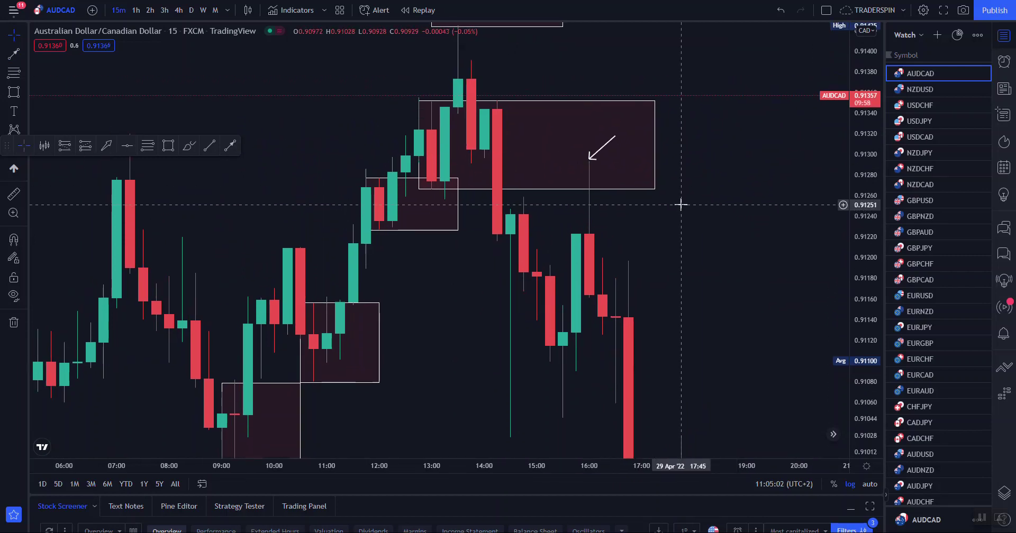
click(614, 137)
click(705, 127)
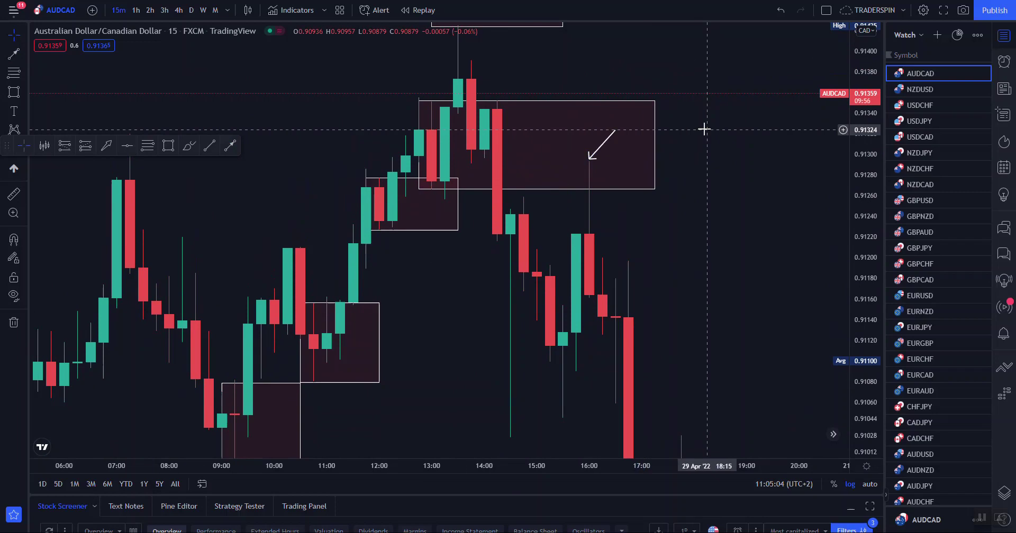
Switch the chart to the 5-minute timeframe with automatic price scaling and focus on the 29 April candles around the arrow
click(227, 10)
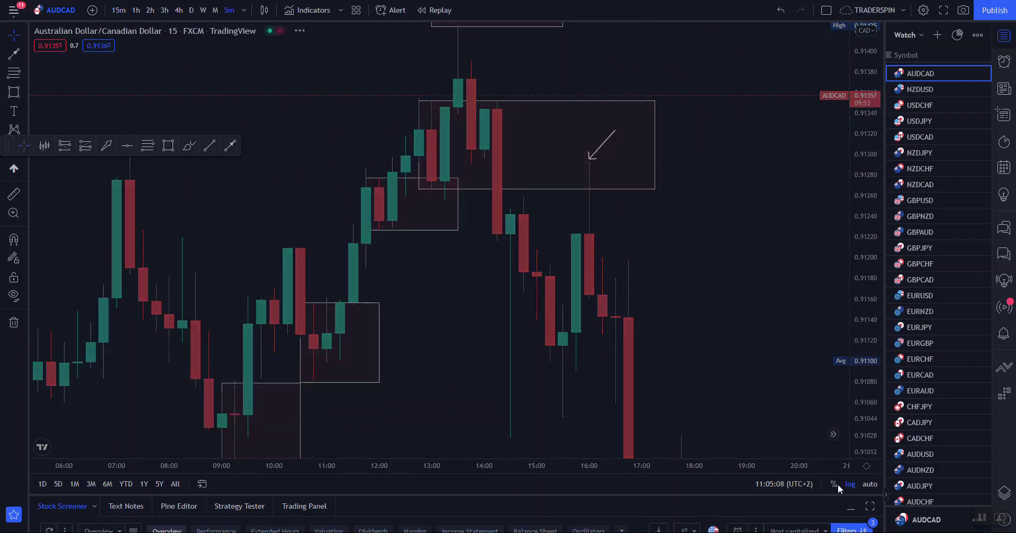
click(871, 487)
scroll(569, 308, down, 15)
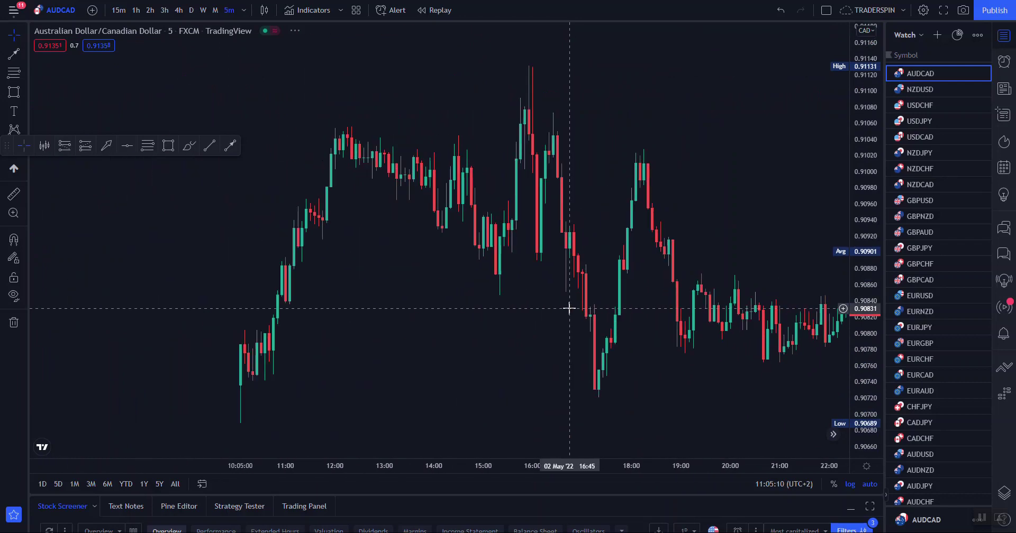
scroll(569, 308, down, 3)
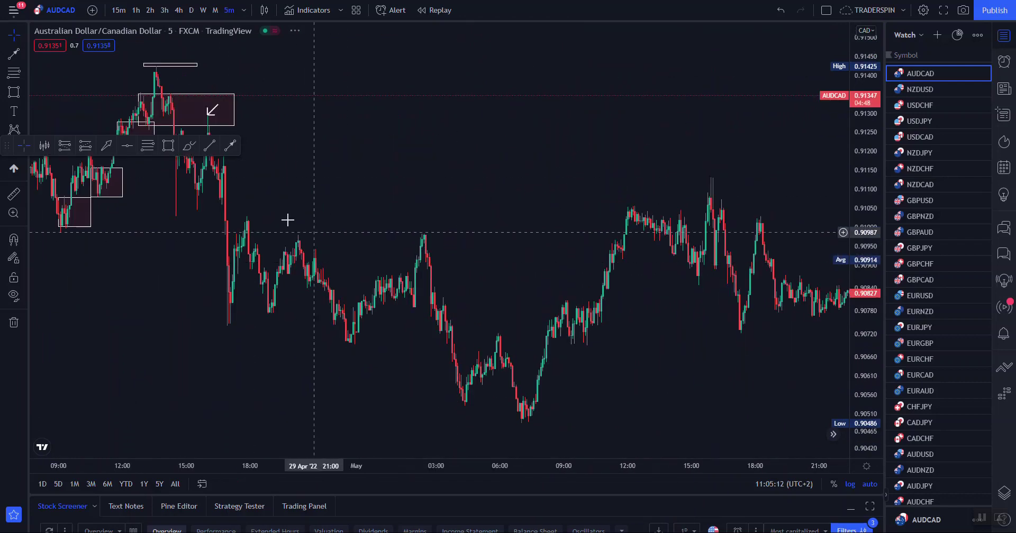
drag(280, 217, 673, 189)
scroll(540, 231, up, 5)
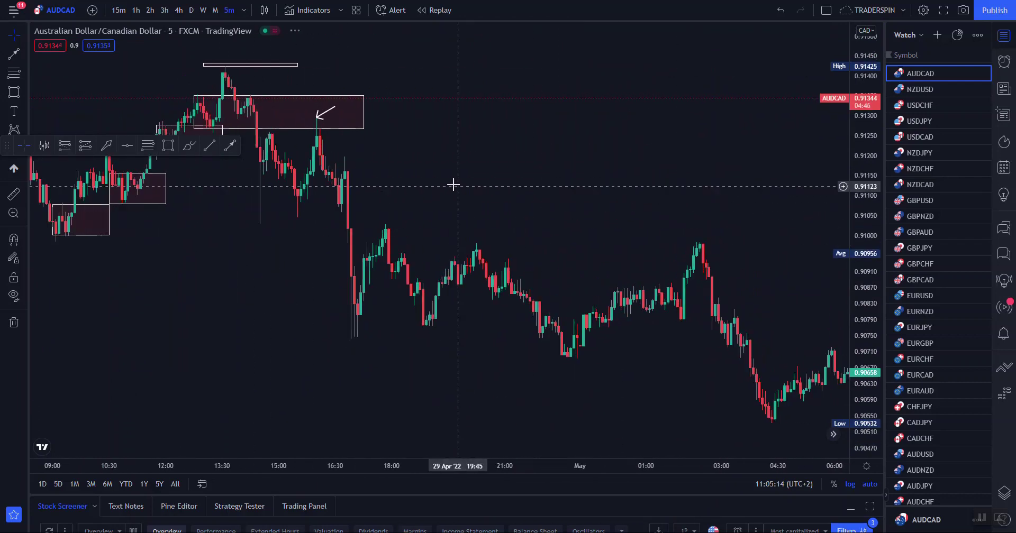
drag(460, 186, 664, 184)
scroll(659, 204, up, 5)
drag(459, 200, 622, 201)
scroll(576, 215, up, 3)
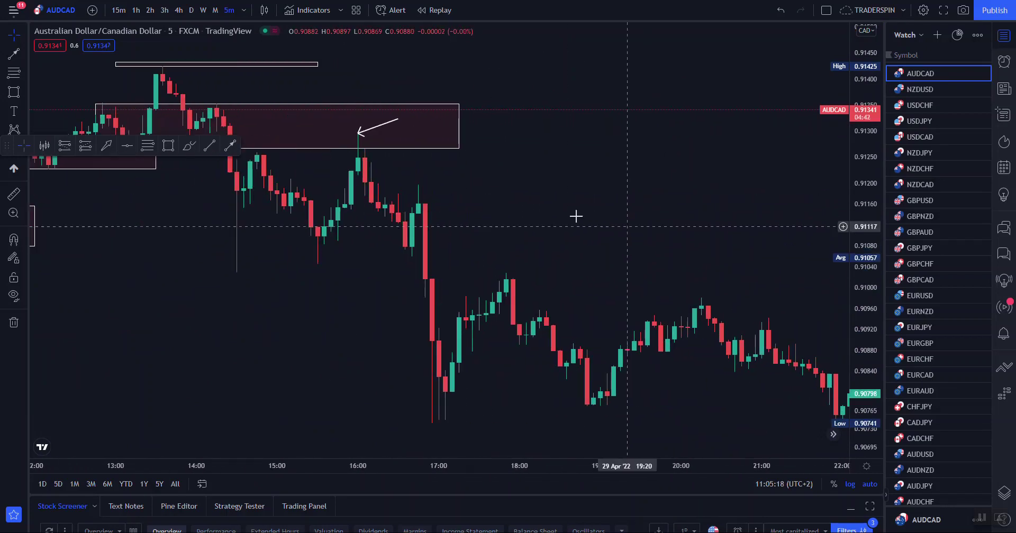
drag(485, 193, 662, 193)
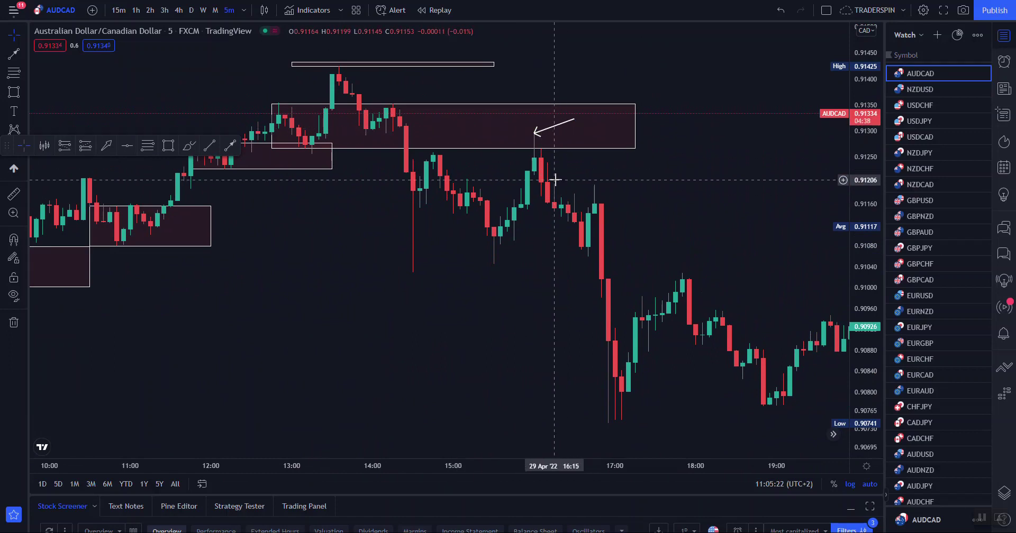
Mark the 29 April pullback low with a rectangle from 15:25 to 17:35 between about 0.91114 and 0.91043, and delete it
drag(547, 220, 556, 220)
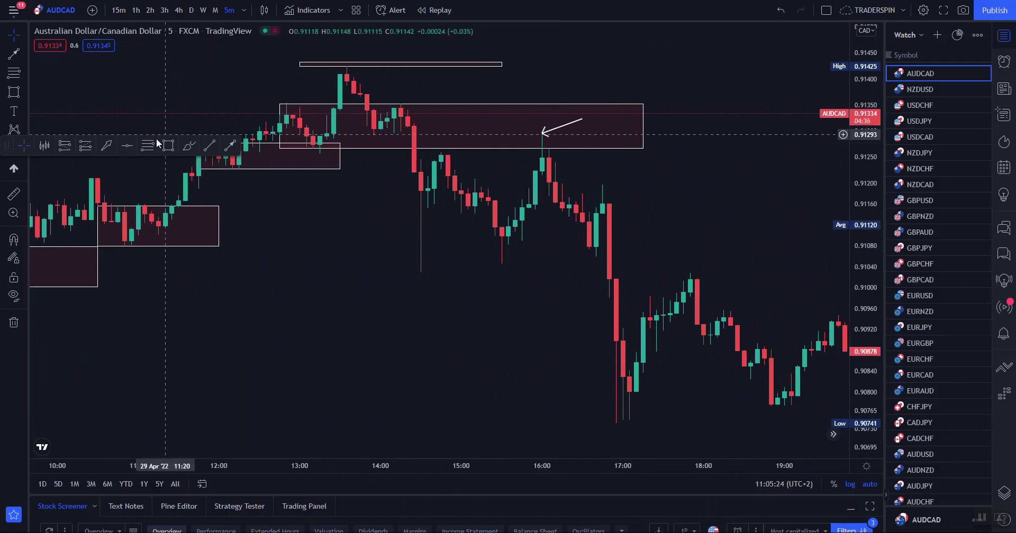
click(171, 147)
mouse_move(494, 228)
mouse_down()
mouse_move(607, 267)
mouse_move(670, 265)
mouse_up()
click(570, 210)
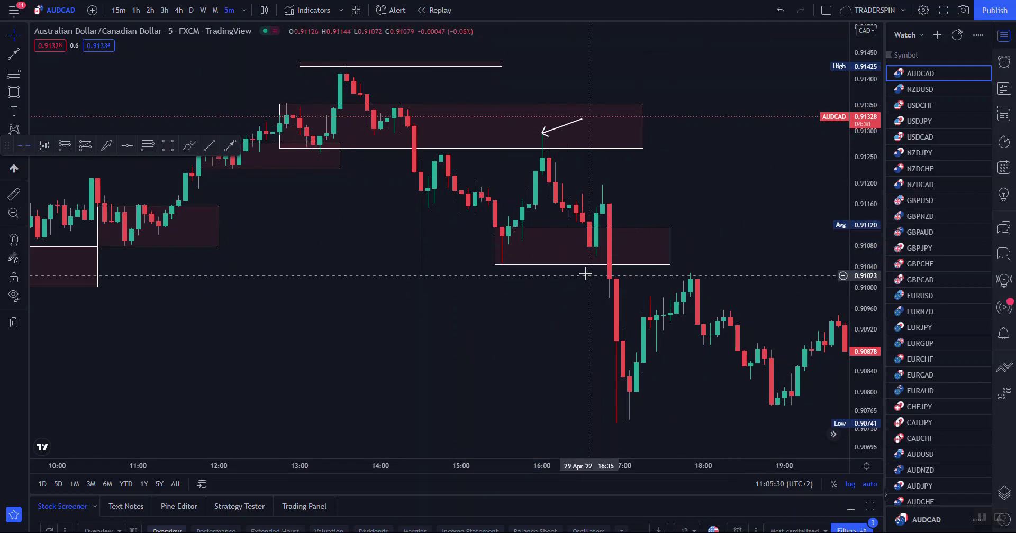
click(670, 225)
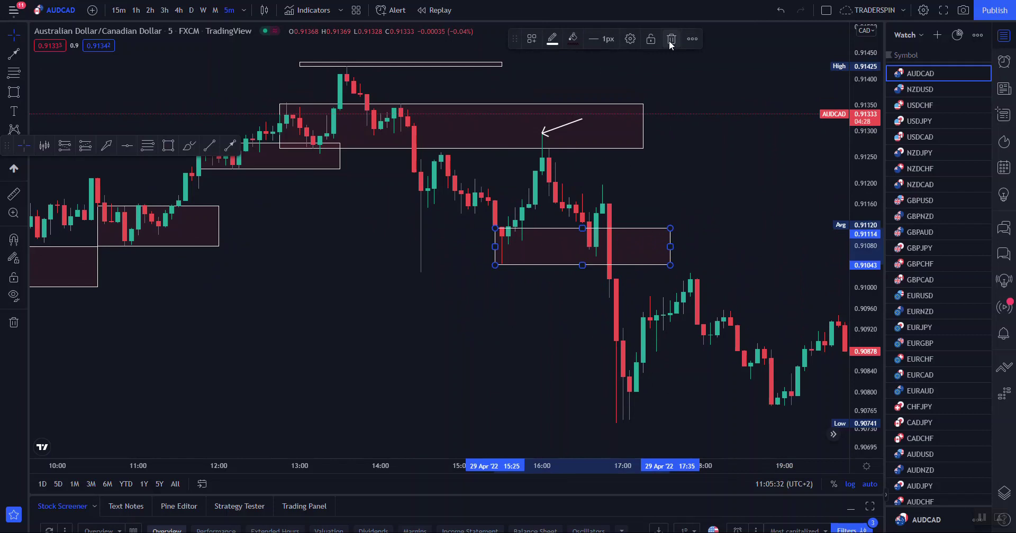
key(Delete)
Delete the arrow pointing at the tip of the 29 April 16:00 wick
click(544, 134)
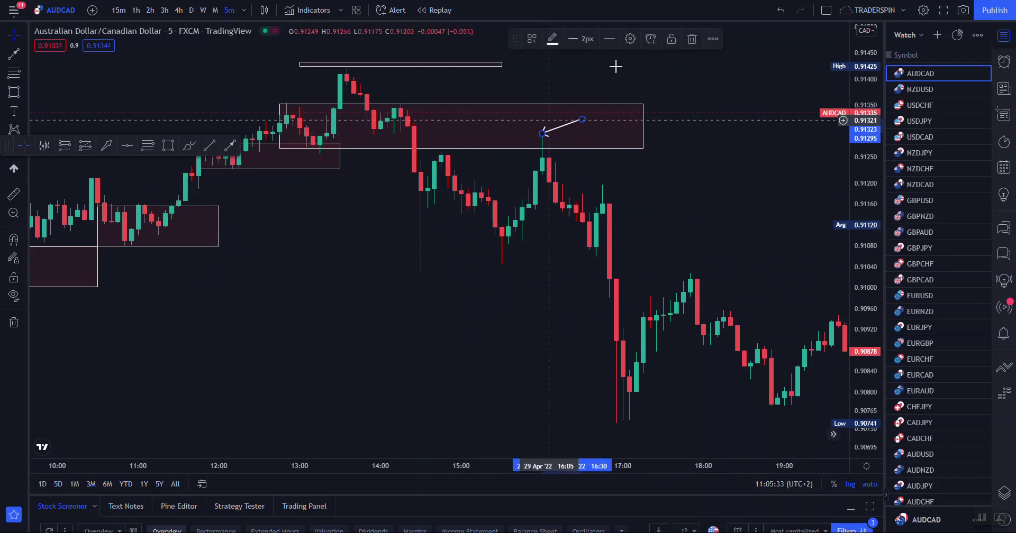
click(690, 40)
scroll(687, 224, down, 3)
drag(872, 192, 865, 162)
drag(771, 189, 748, 233)
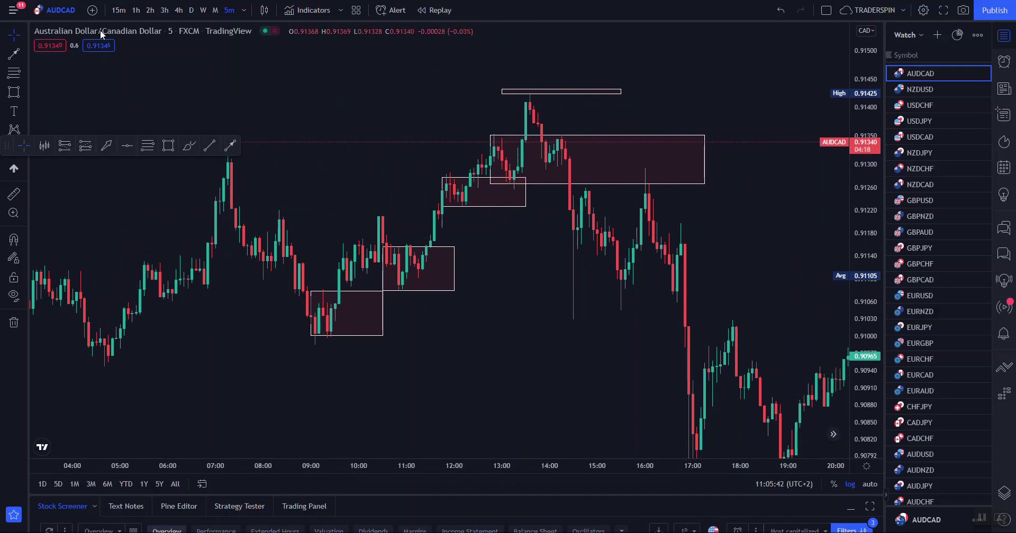
Switch the chart to the 15-minute timeframe with automatic price scaling and focus on the 29 April rectangles
click(119, 11)
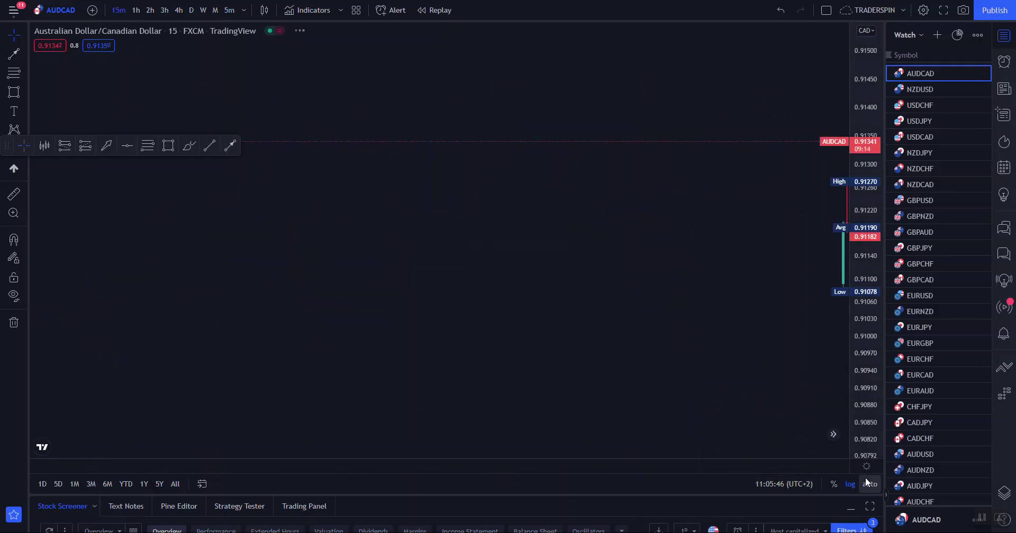
mouse_move(656, 365)
mouse_down()
mouse_move(521, 294)
mouse_move(394, 256)
mouse_up()
drag(559, 201, 196, 118)
scroll(385, 275, up, 2)
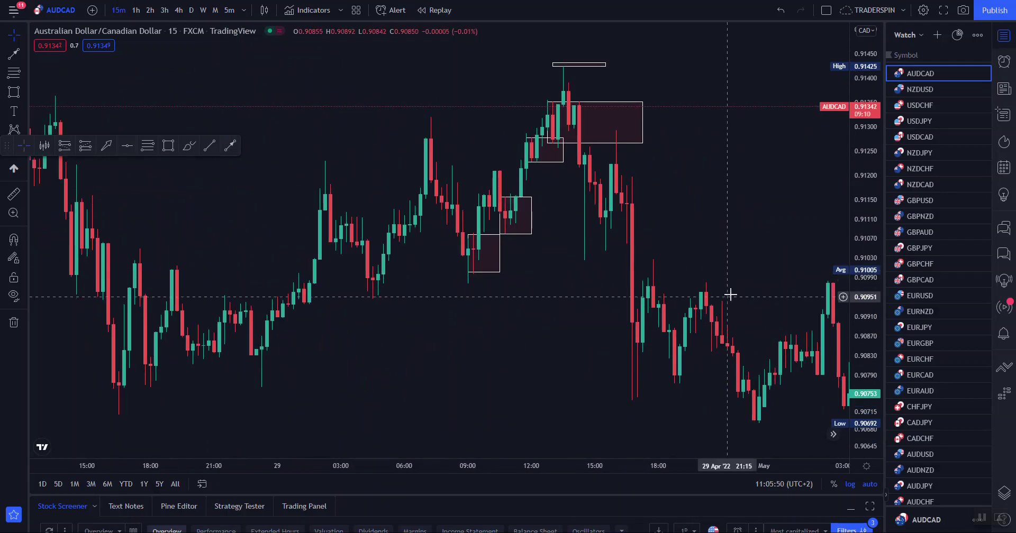
scroll(602, 275, up, 2)
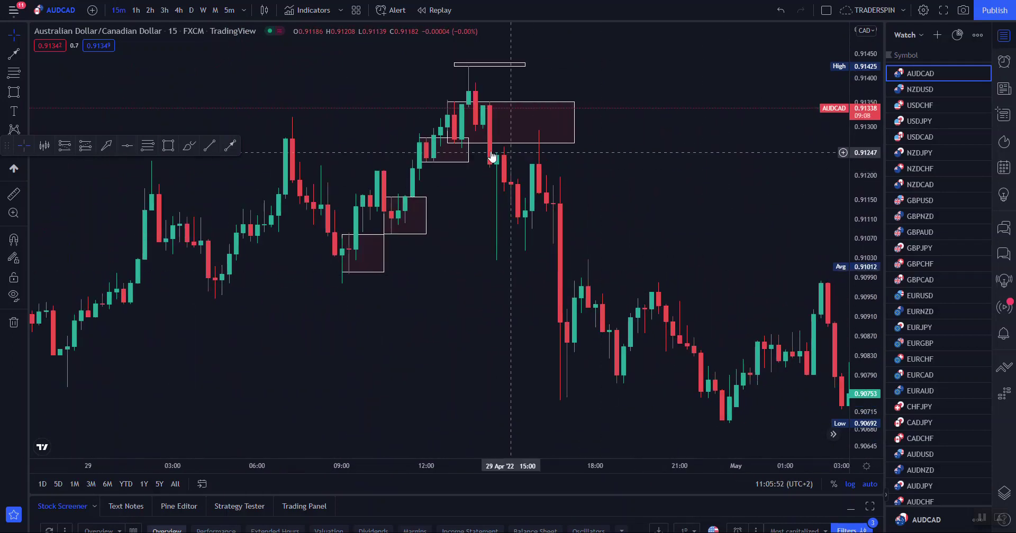
drag(622, 184, 661, 192)
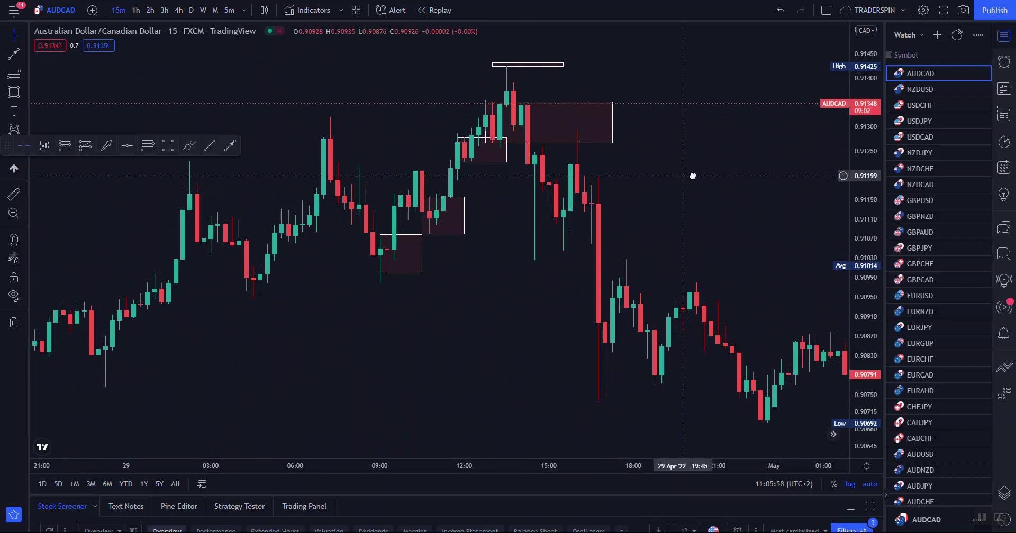
scroll(692, 176, left, 2)
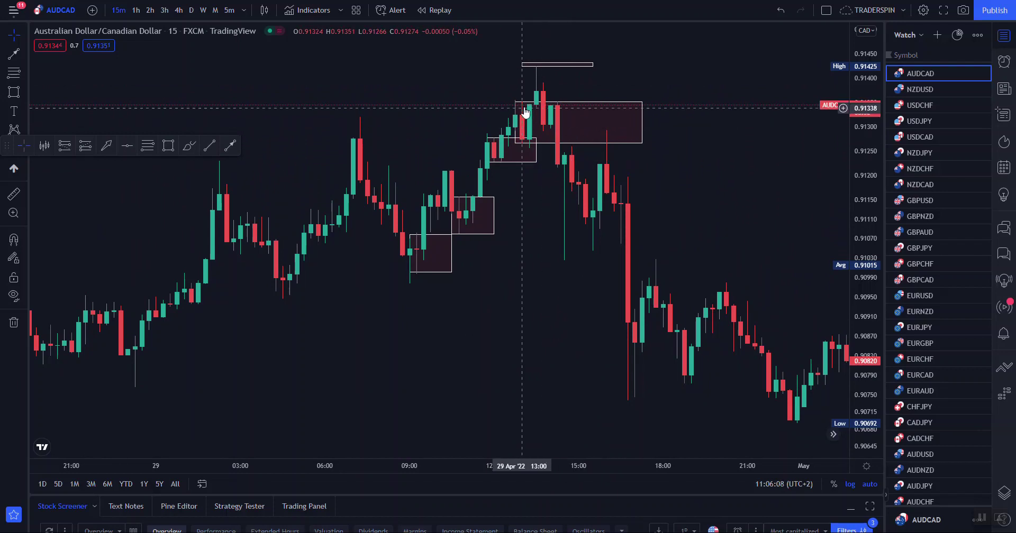
Open USDCHF on the 4-hour timeframe and bring the April 2022 uptrend into focus
key(Down)
key(Down)
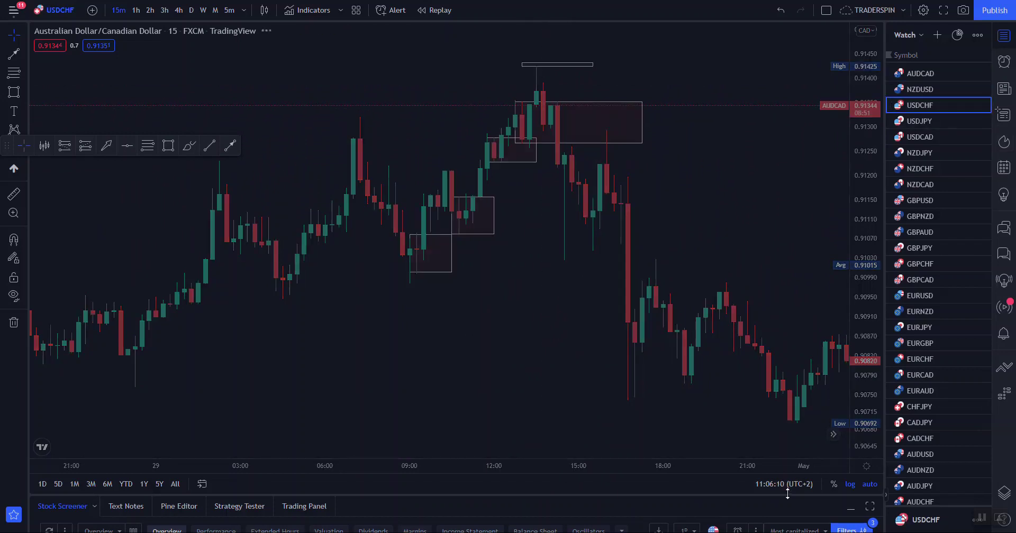
click(175, 11)
scroll(451, 279, down, 5)
drag(746, 347, 626, 304)
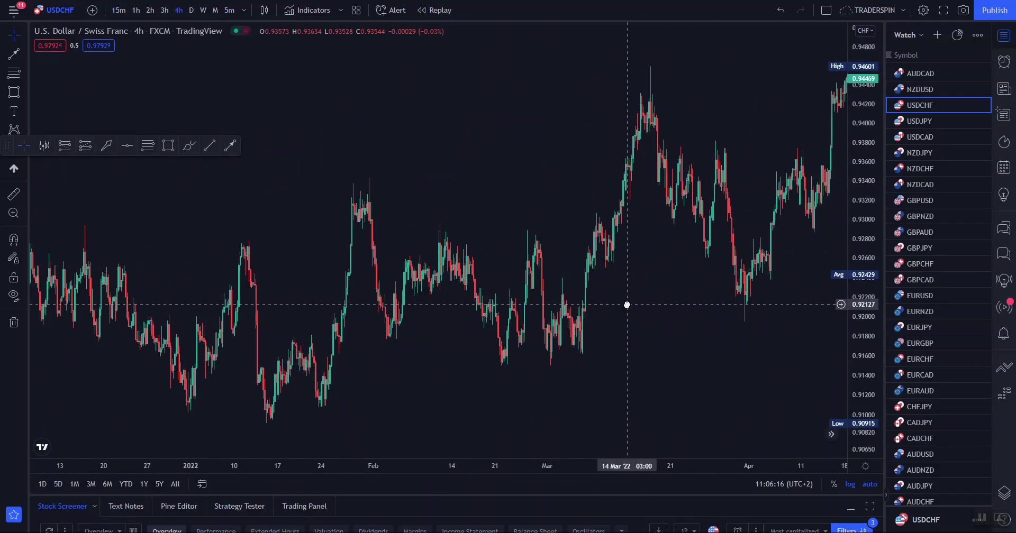
drag(729, 364, 529, 313)
scroll(563, 319, up, 6)
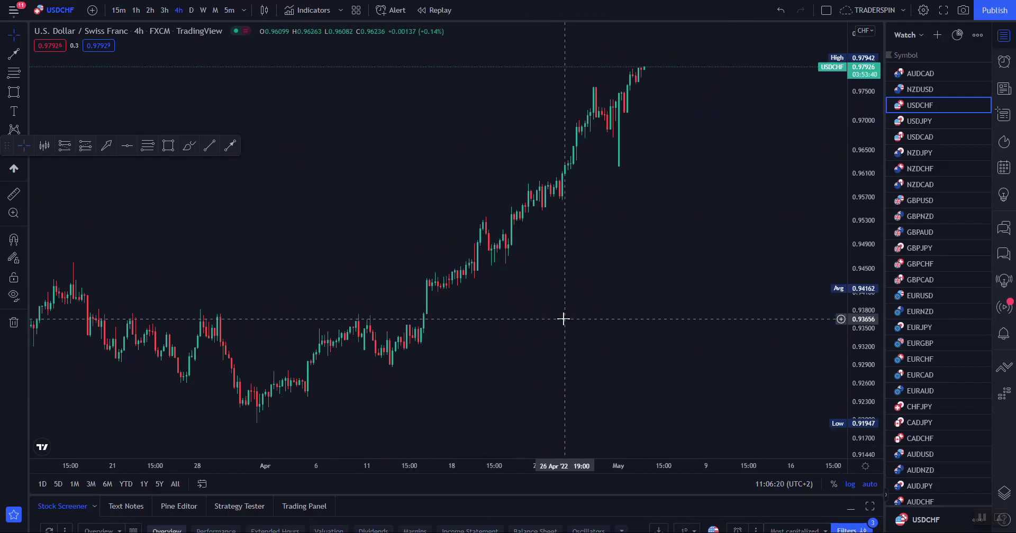
scroll(563, 319, up, 4)
drag(690, 260, 721, 264)
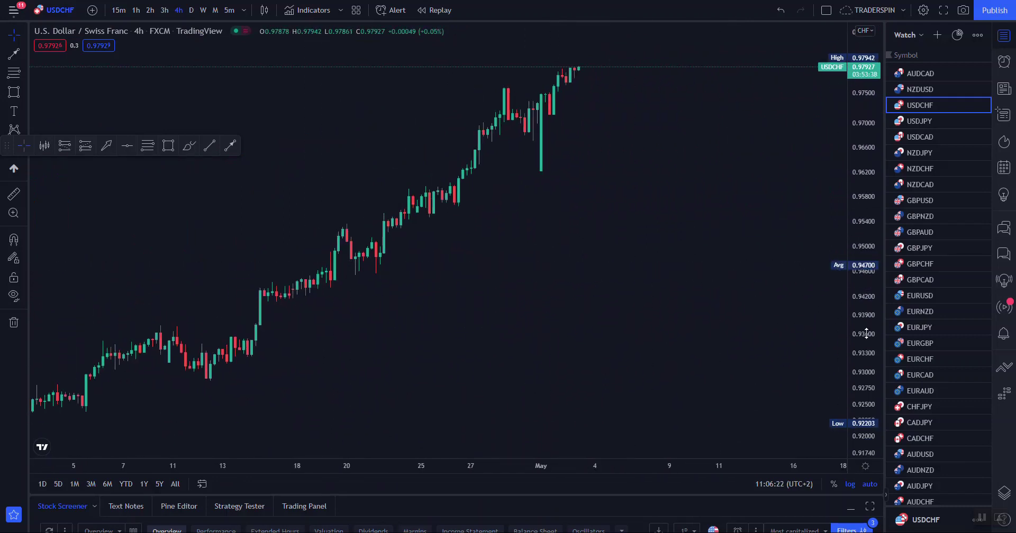
Mark two USDCHF pullbacks with rectangles: 27–28 April at about 0.96989–0.96803 and 26–27 April at about 0.95987–0.95679
drag(866, 334, 865, 250)
drag(413, 251, 475, 239)
click(169, 147)
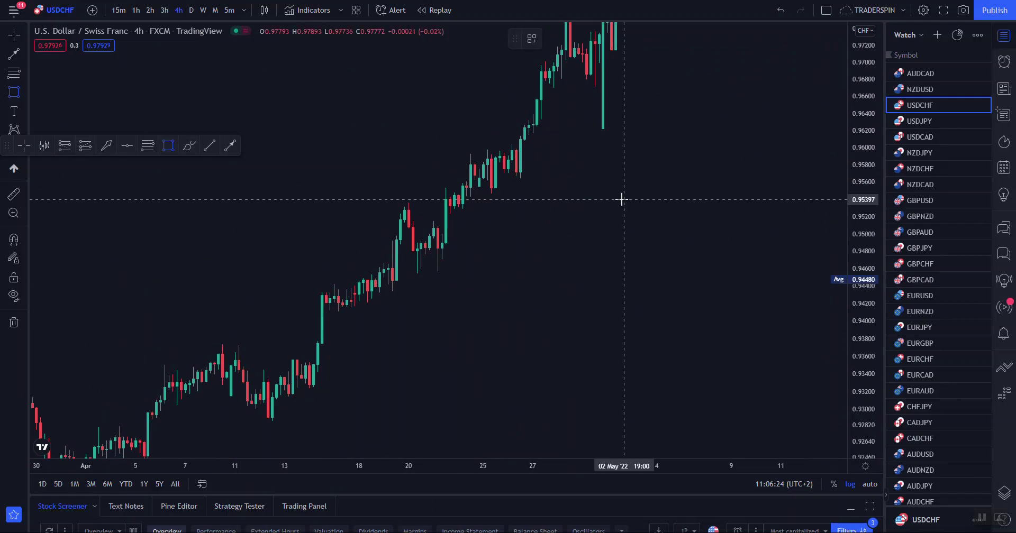
drag(536, 63, 574, 79)
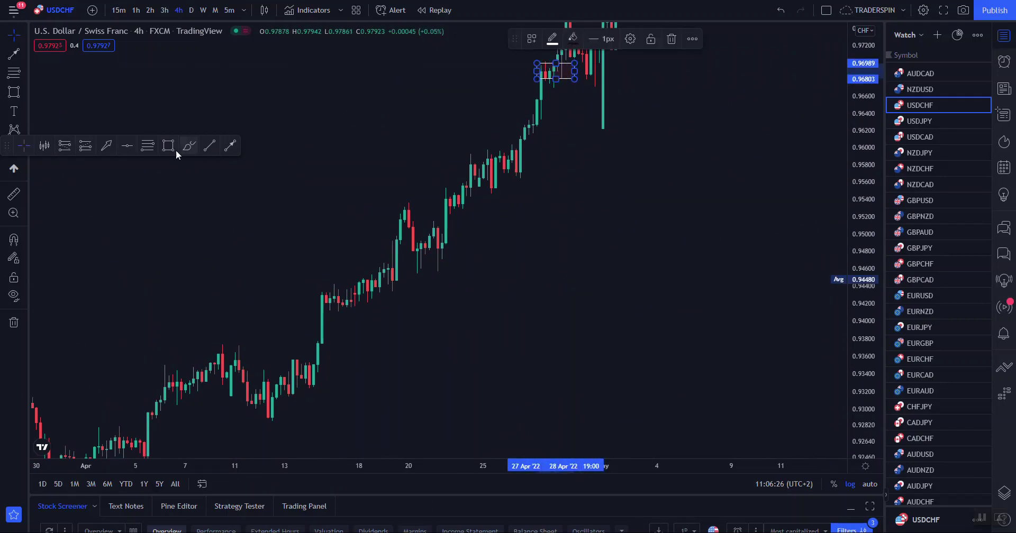
drag(511, 148, 542, 175)
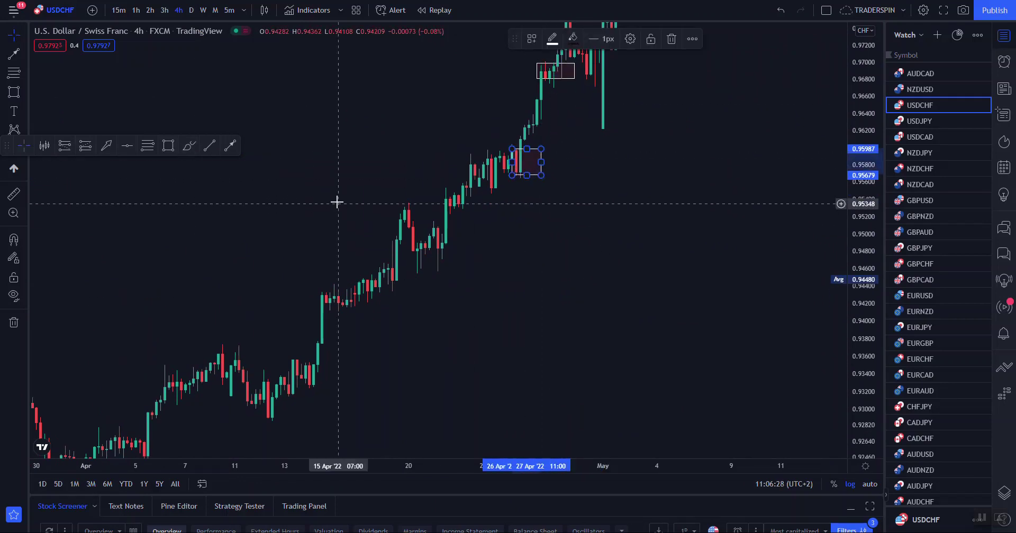
Draw a large rectangle from 19 April 03:00 to 26 April 11:00 between about 0.94927 and 0.94350
drag(296, 161, 462, 107)
click(168, 147)
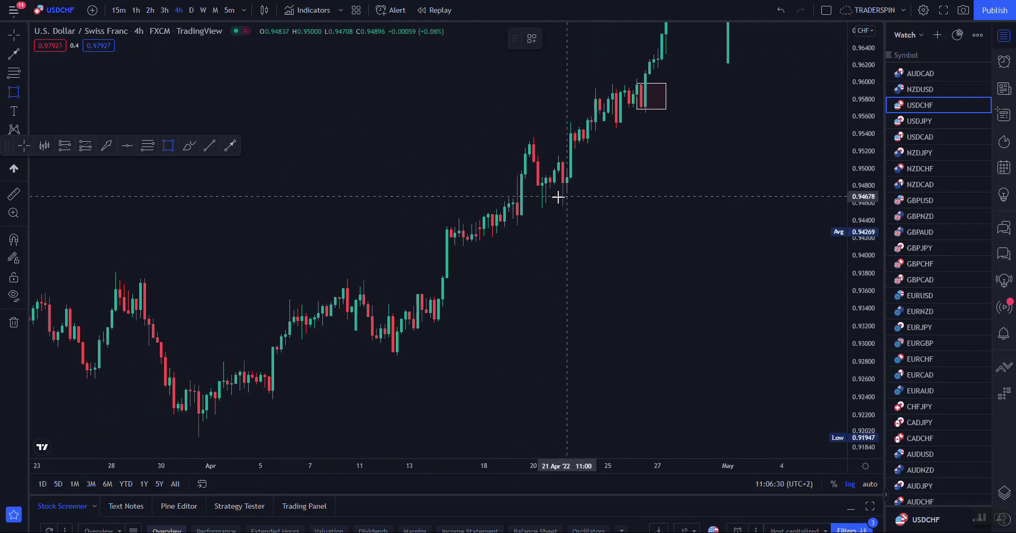
drag(506, 174, 637, 221)
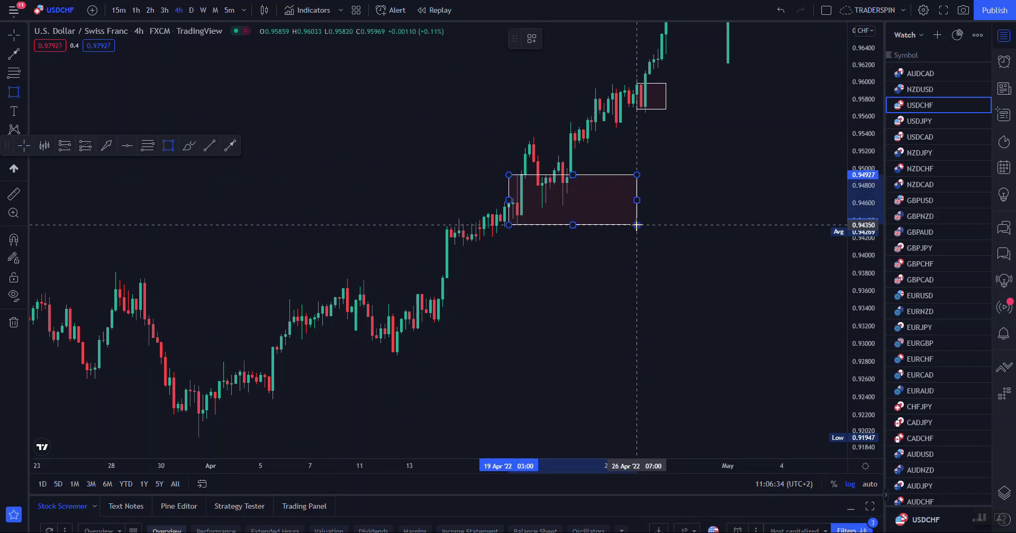
click(639, 225)
click(716, 243)
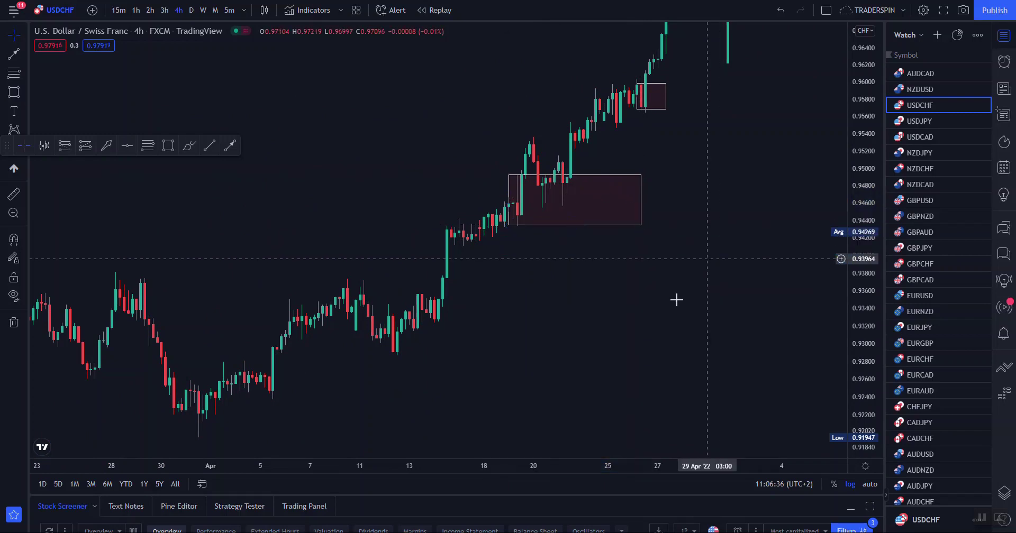
Draw an arrow from about 0.9393 up to about 0.9448, just below the 20 April 11:00 candle's wick
scroll(718, 243, up, 4)
drag(870, 351, 862, 226)
drag(582, 288, 728, 327)
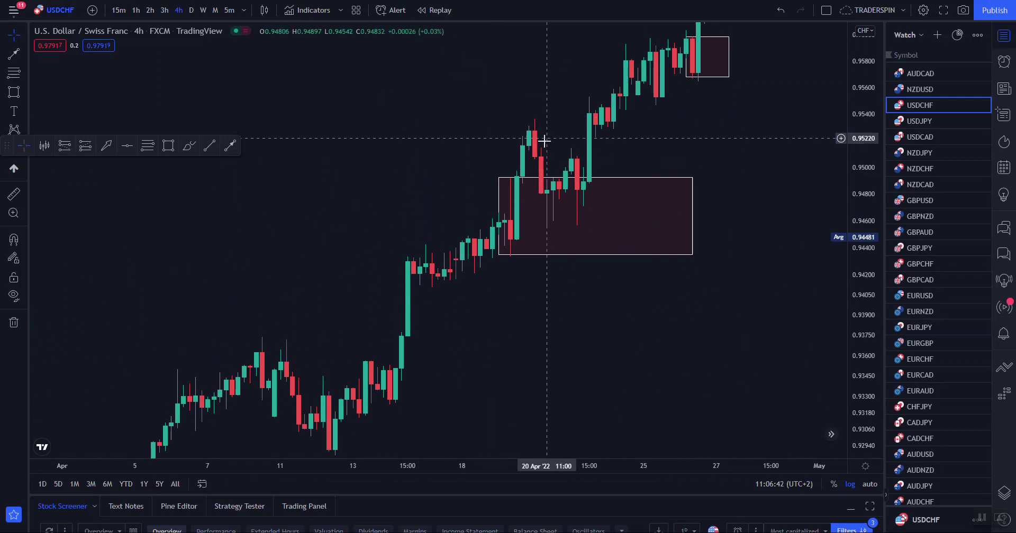
click(230, 146)
click(541, 312)
click(546, 241)
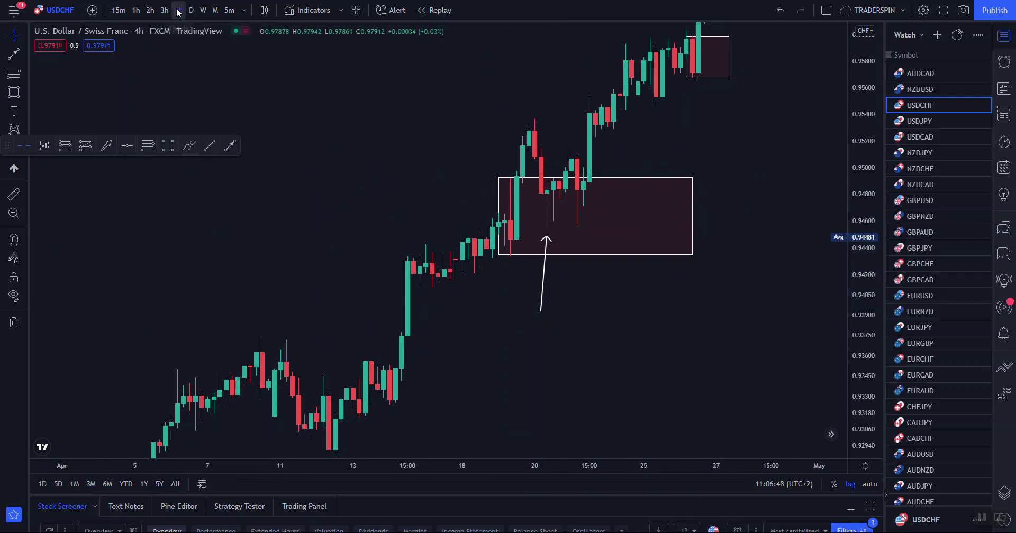
Switch USDCHF to the 15-minute timeframe with automatic price scaling and focus on the 19–21 April candles inside the large rectangle
click(118, 10)
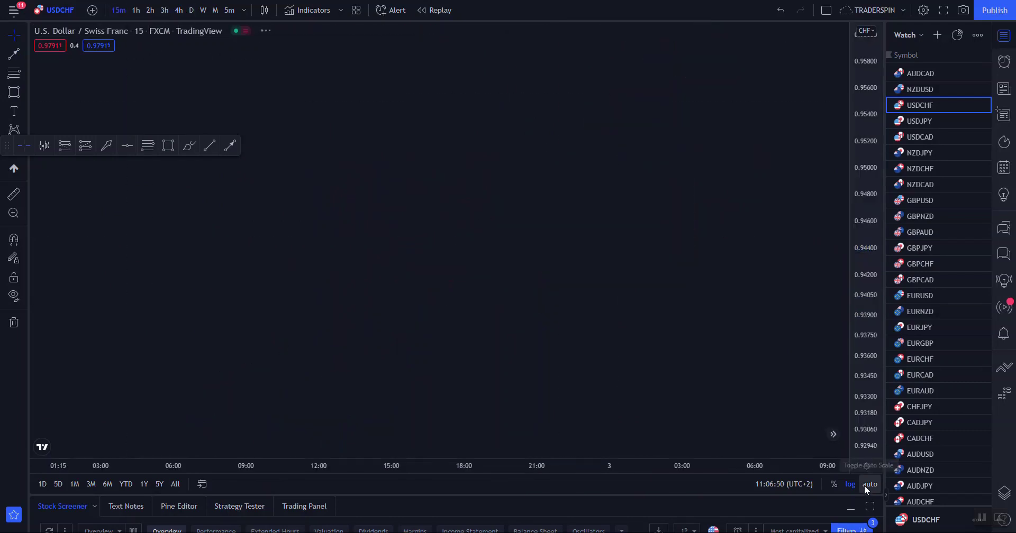
click(866, 484)
scroll(630, 386, down, 8)
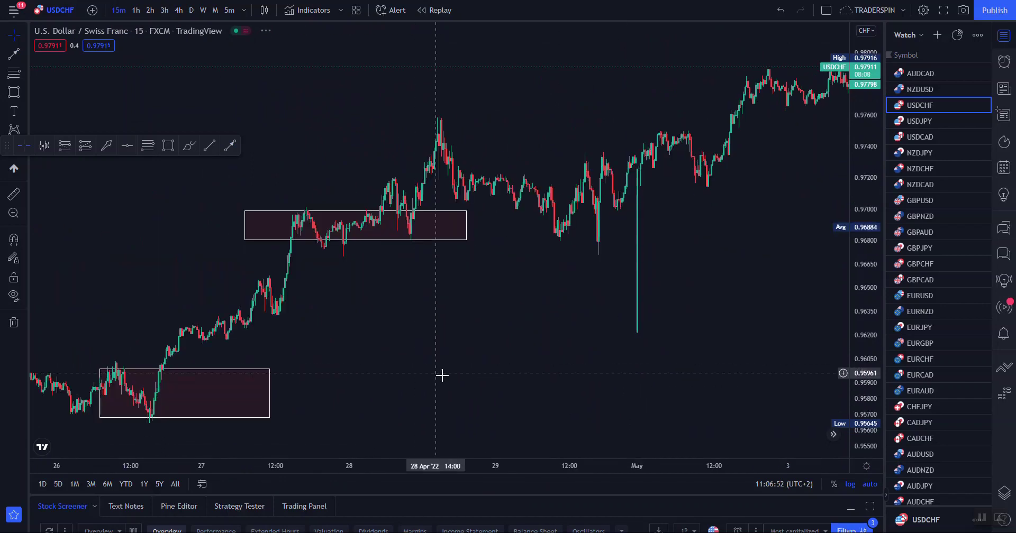
drag(407, 339, 844, 277)
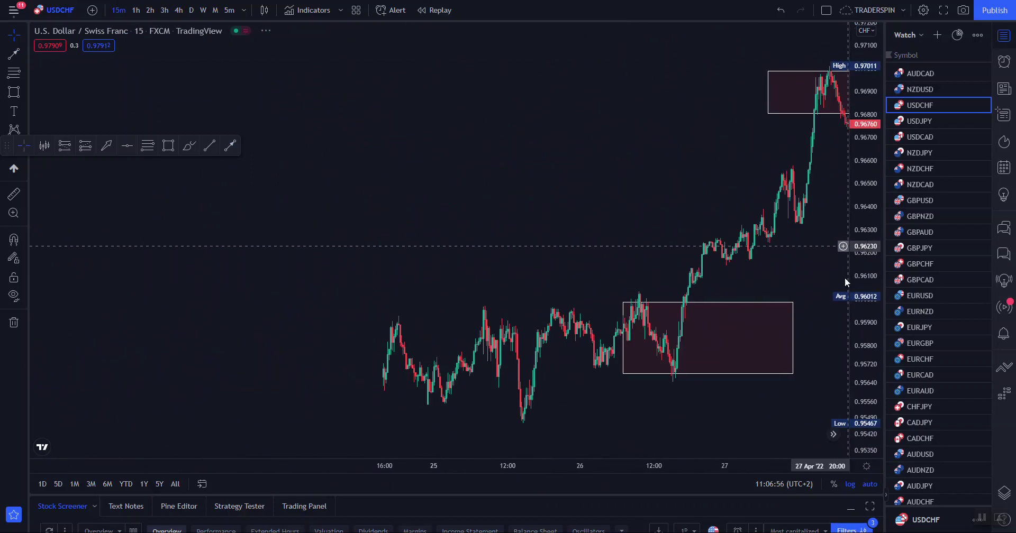
drag(490, 324, 863, 211)
drag(642, 395, 675, 365)
drag(868, 397, 866, 249)
drag(737, 431, 750, 380)
Delete the large rectangle starting on 19 April and the arrow below the 20 April candles
click(419, 370)
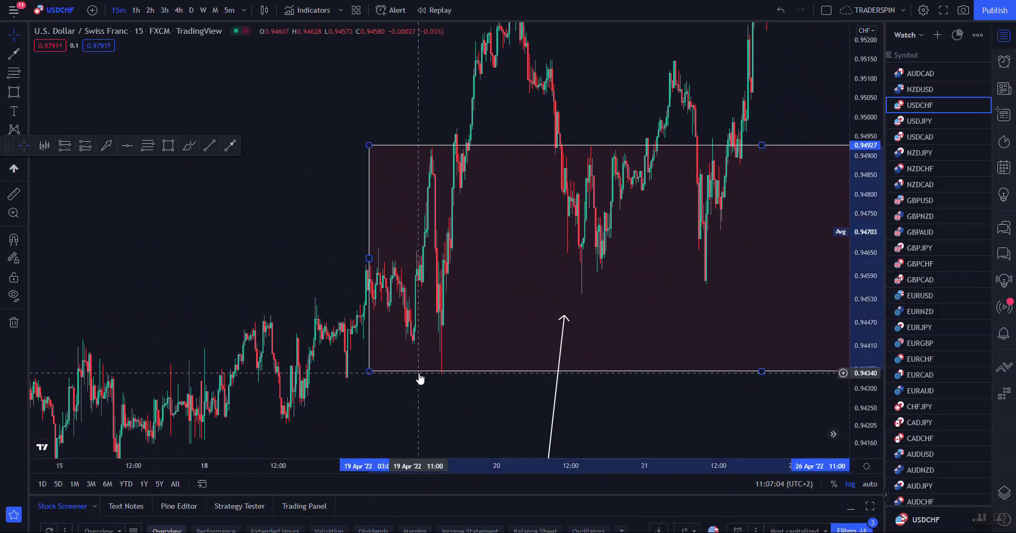
click(671, 39)
scroll(535, 319, up, 6)
drag(431, 279, 649, 281)
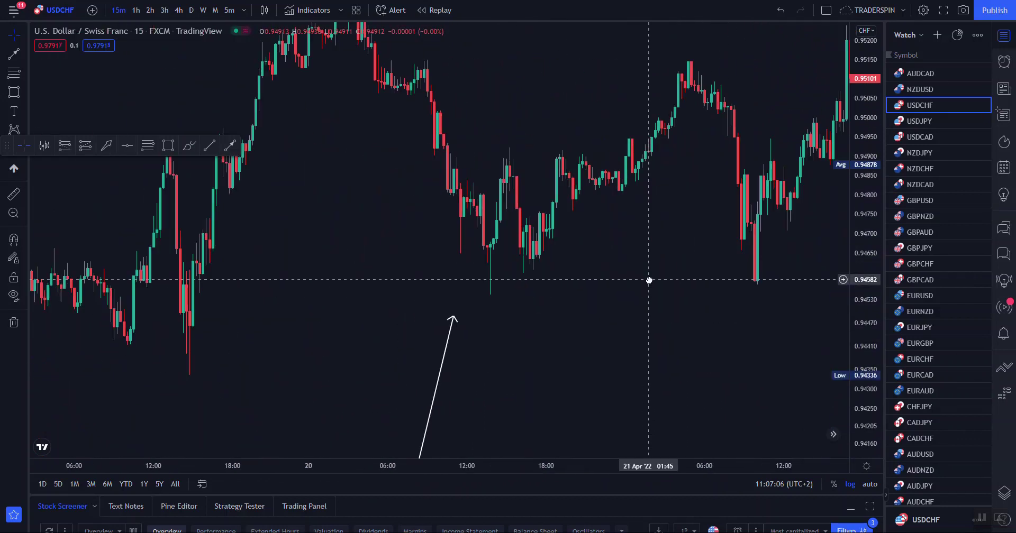
drag(452, 320, 459, 334)
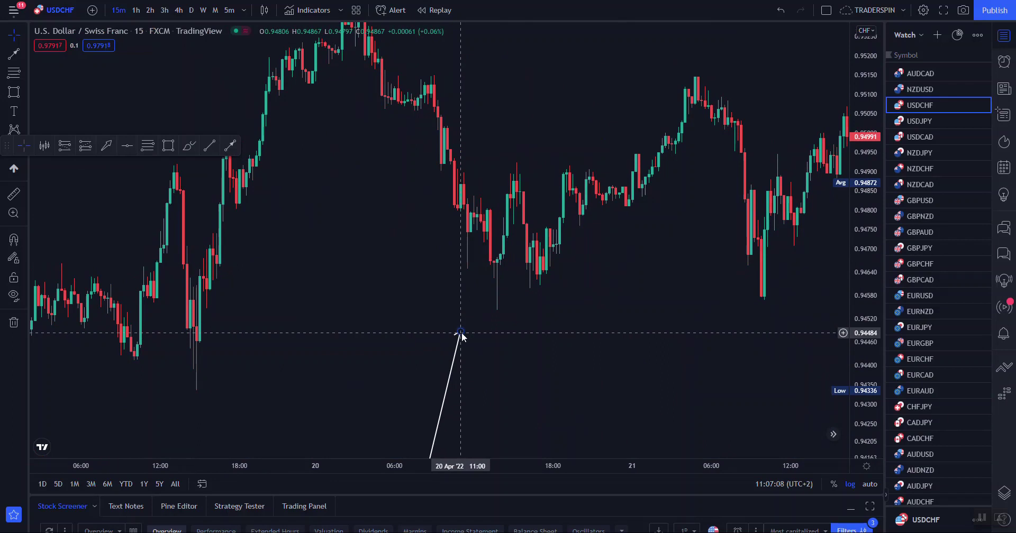
click(460, 334)
click(692, 40)
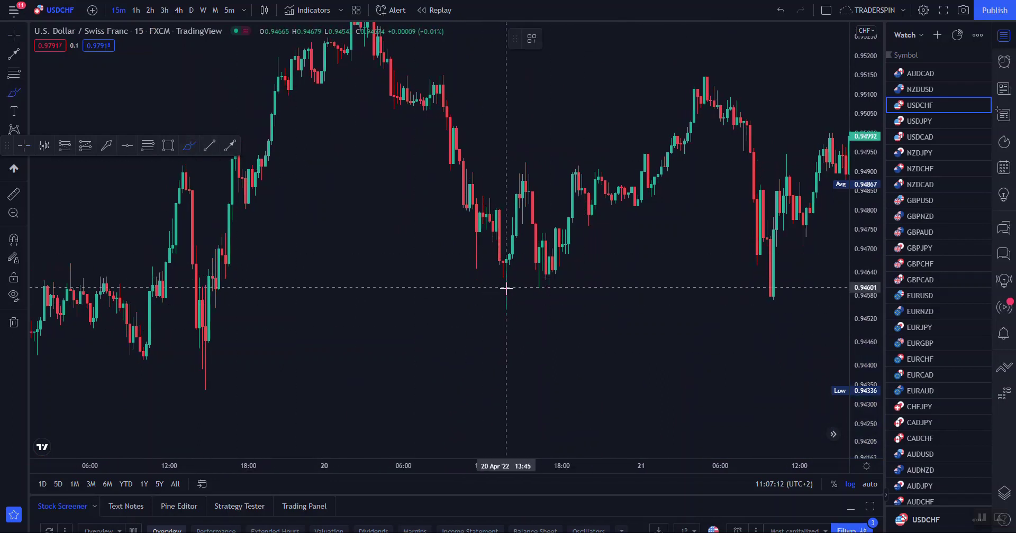
Circle the 20 April 13:45 low with the Brush and draw a rectangle from 12:45 between about 0.9480 and 0.9472
drag(500, 289, 508, 292)
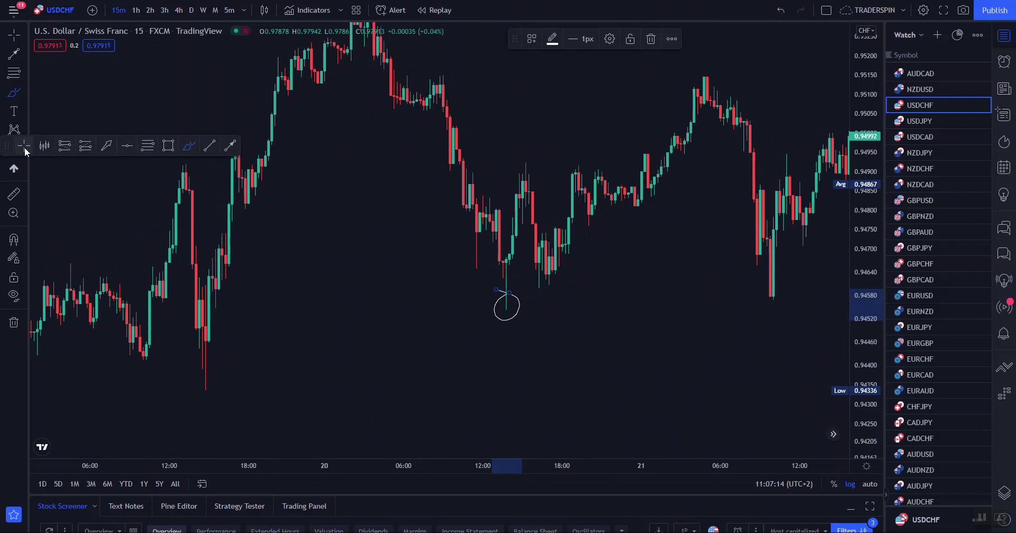
click(148, 146)
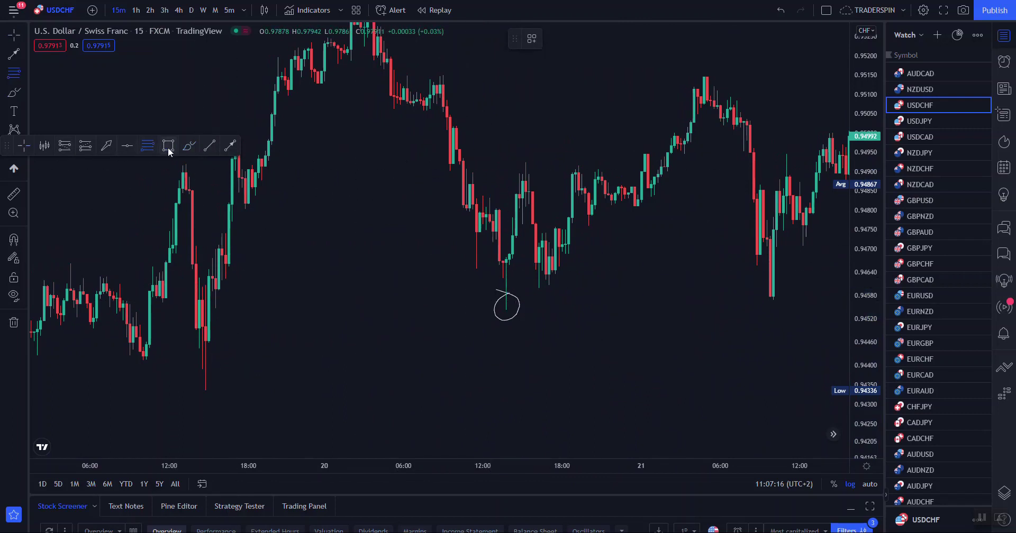
mouse_move(492, 209)
mouse_down()
mouse_move(502, 225)
mouse_move(635, 239)
mouse_up()
click(660, 288)
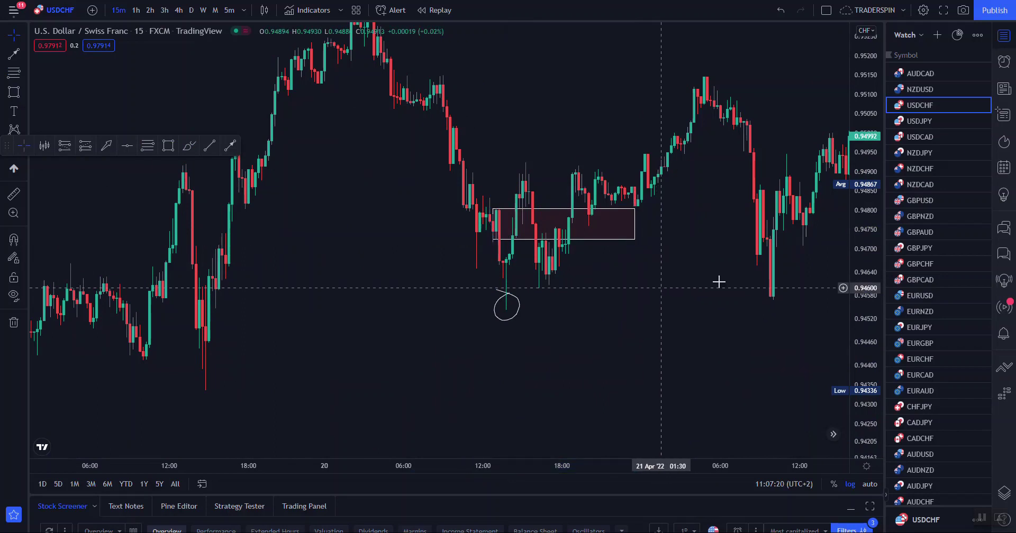
Draw a thin rectangle along the circled 20 April low at about 0.9454, spanning 12:45 to 19:30
drag(871, 281, 871, 227)
drag(704, 279, 727, 285)
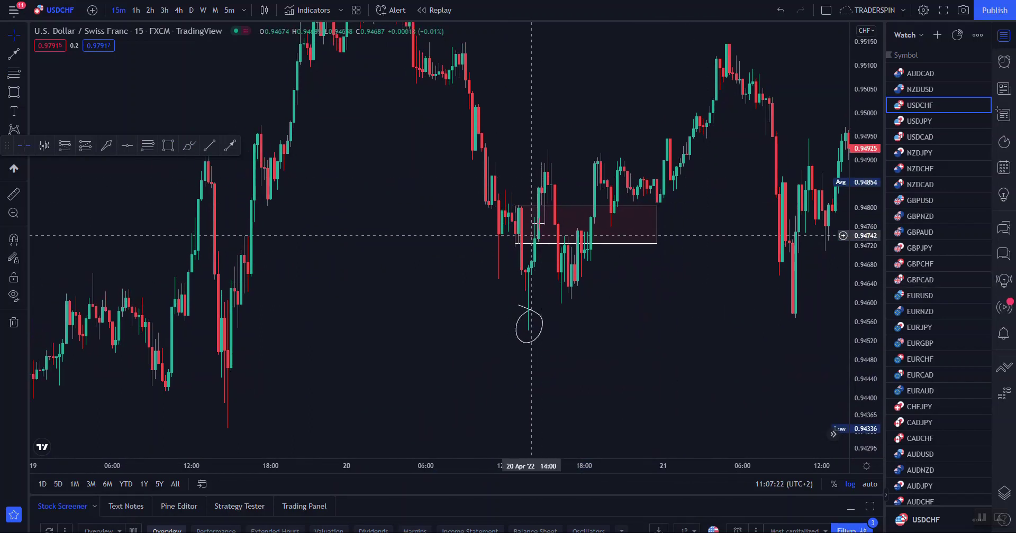
scroll(545, 209, up, 3)
drag(533, 304, 713, 312)
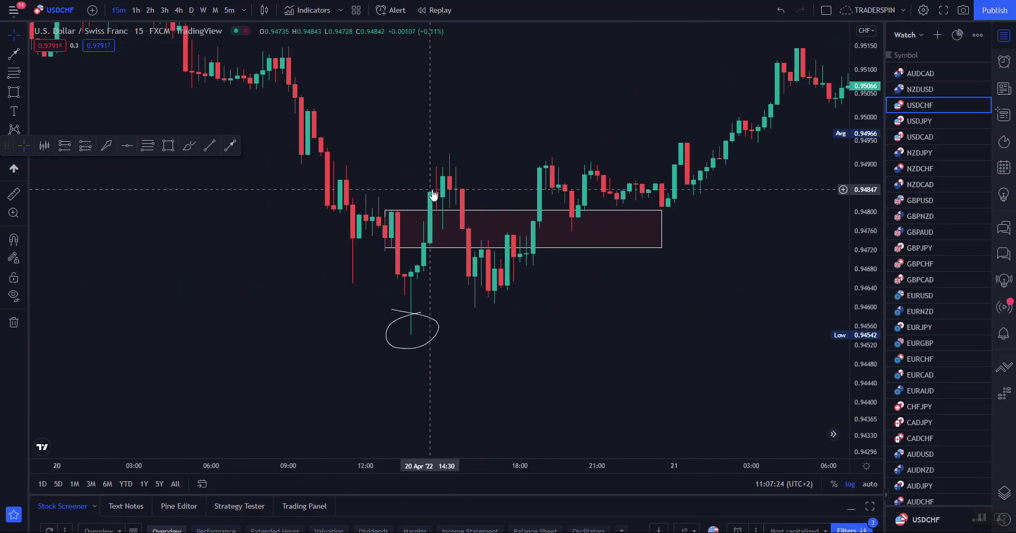
click(167, 149)
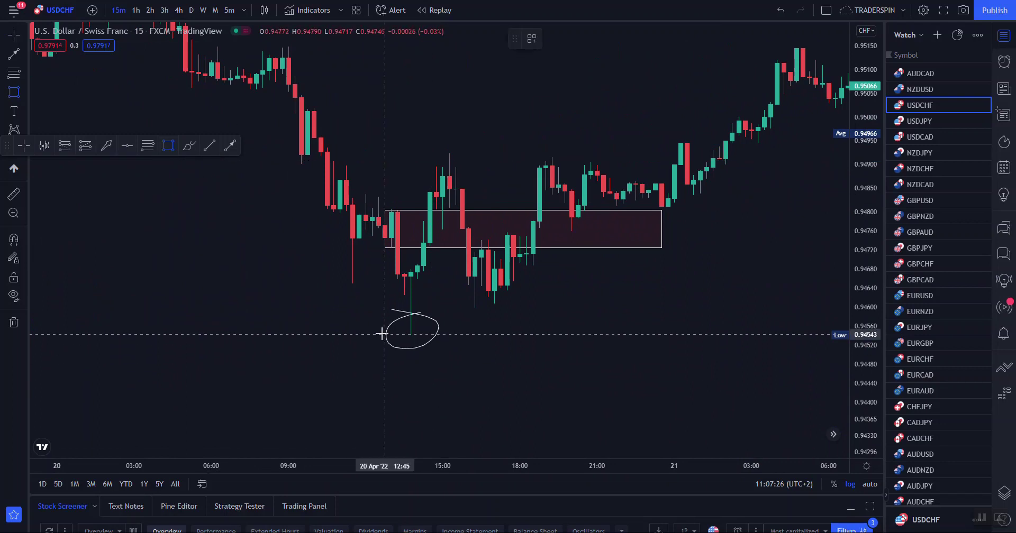
click(384, 336)
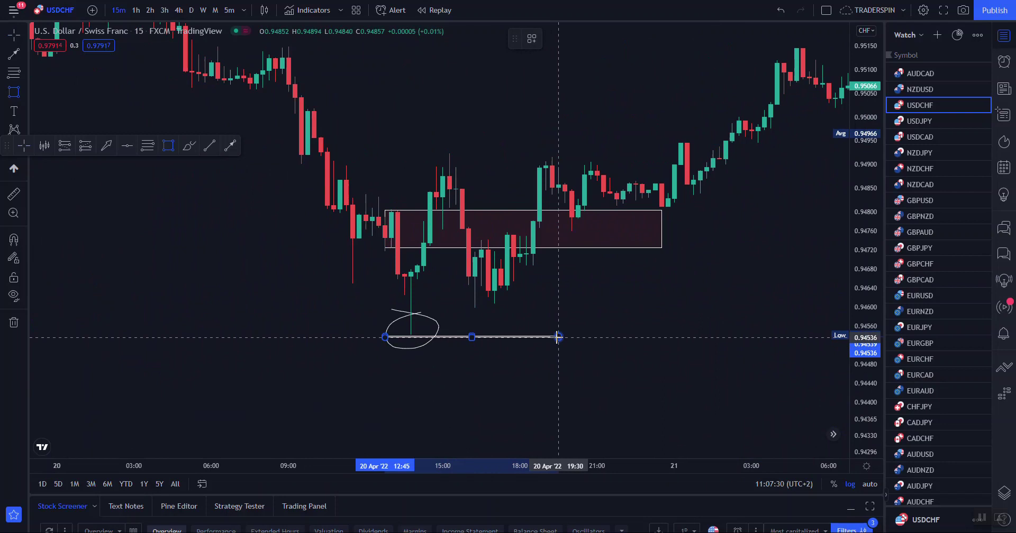
click(558, 337)
Extend the thin rectangle below the circled low to 21 April 20:30, with its lower edge at about 0.9453
scroll(553, 340, down, 3)
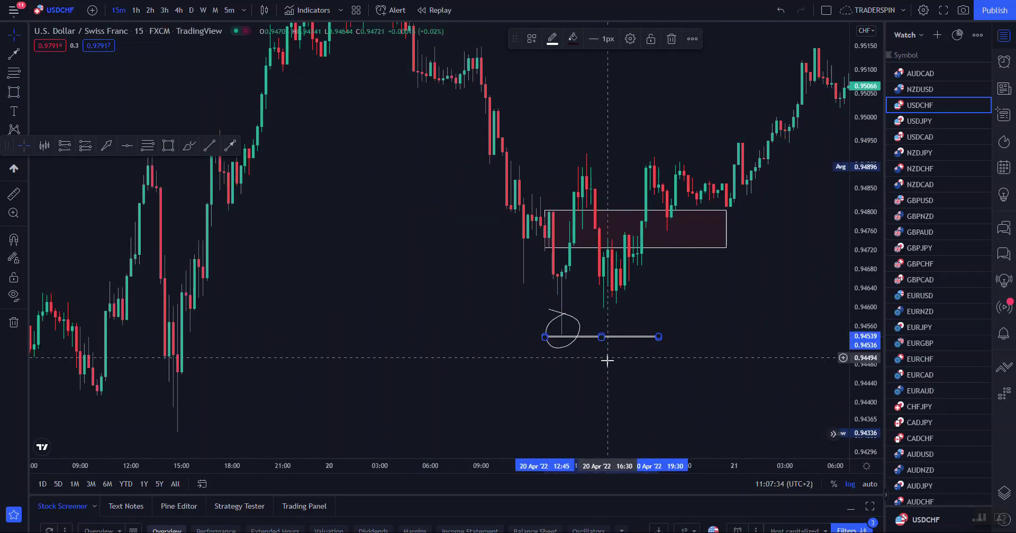
scroll(708, 385, down, 2)
scroll(732, 390, down, 1)
drag(735, 387, 505, 351)
drag(535, 301, 717, 305)
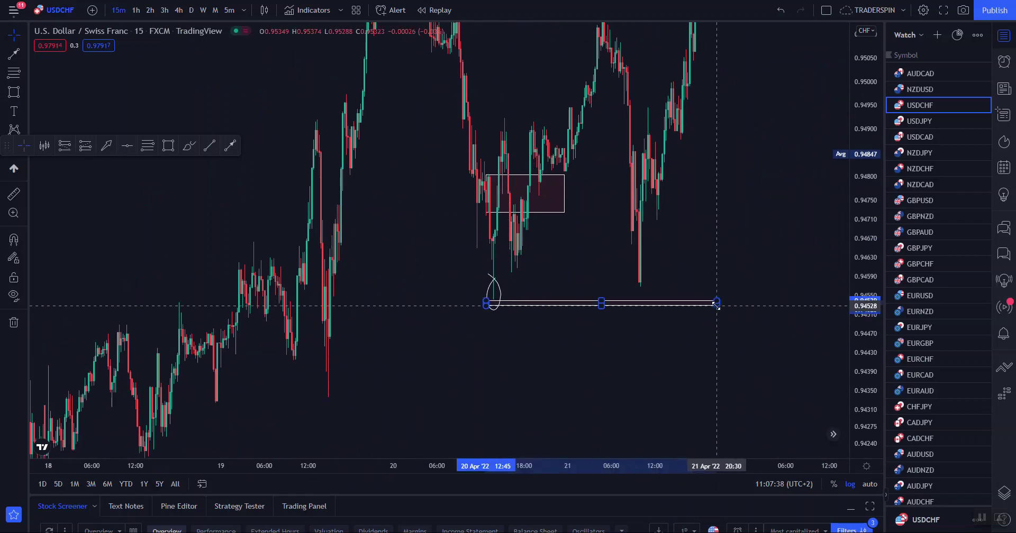
click(737, 262)
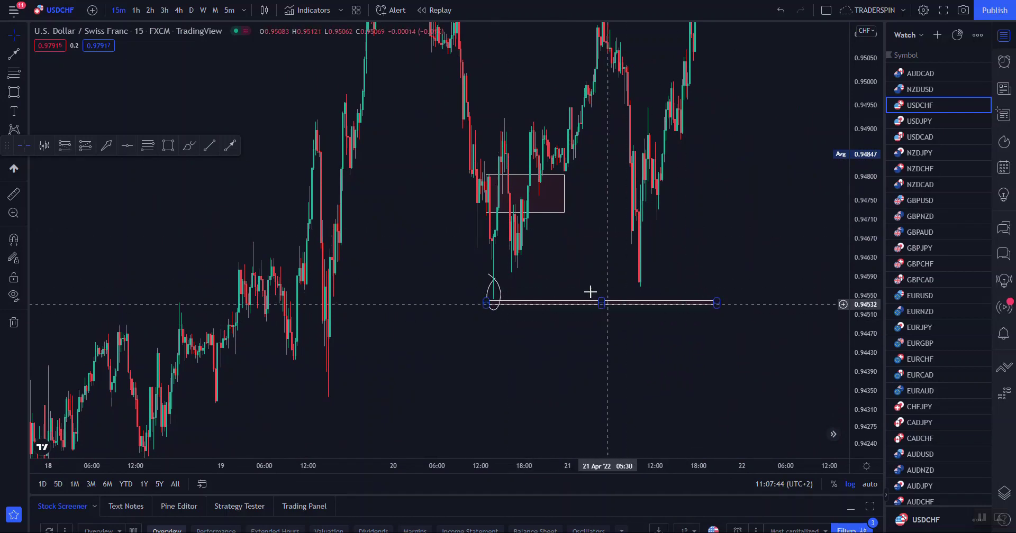
Draw an arrow from the 20 April rectangle at about 0.9479 up to about 0.9589 on 25 April, and delete it
scroll(603, 390, down, 5)
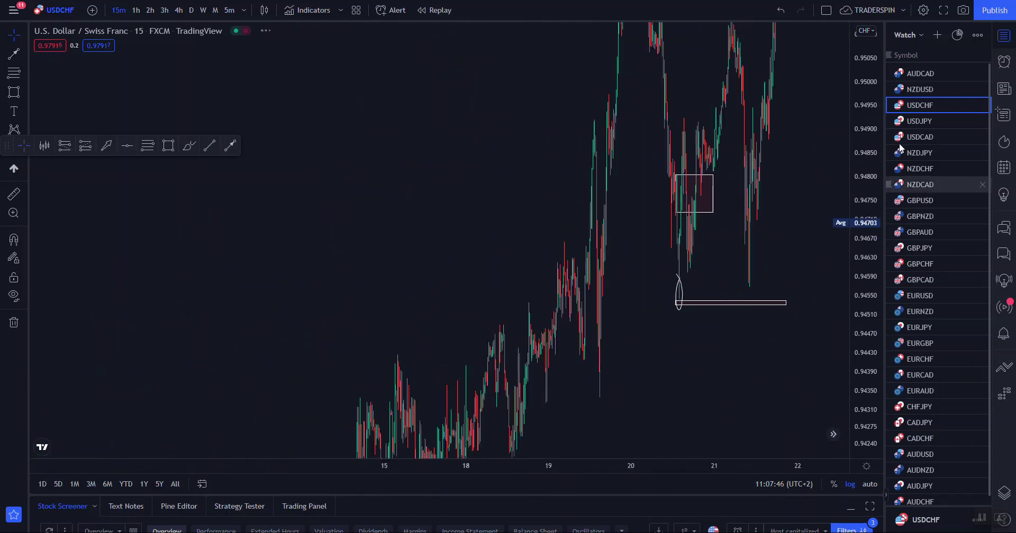
drag(862, 169, 863, 359)
drag(817, 280, 590, 356)
drag(733, 241, 666, 274)
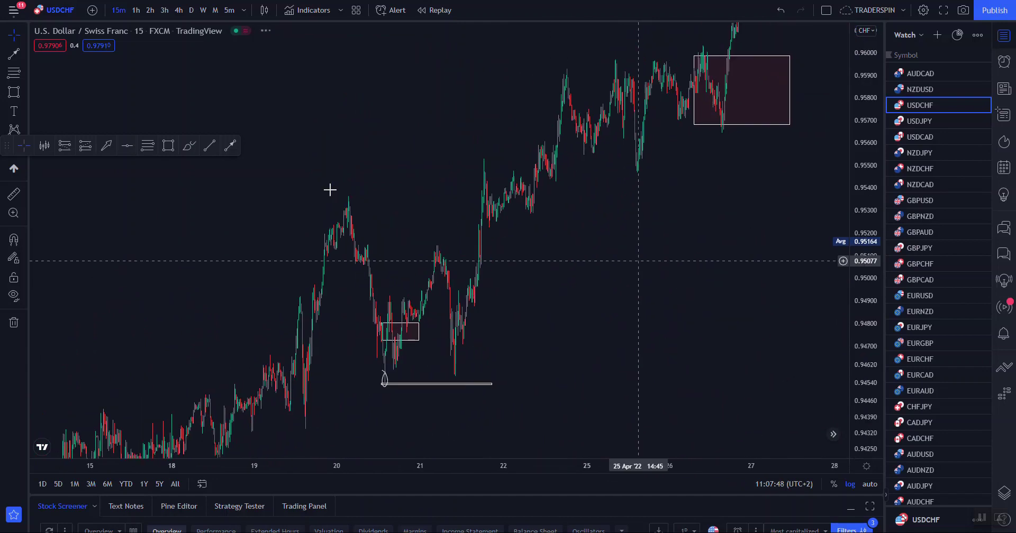
click(230, 151)
click(399, 326)
click(665, 78)
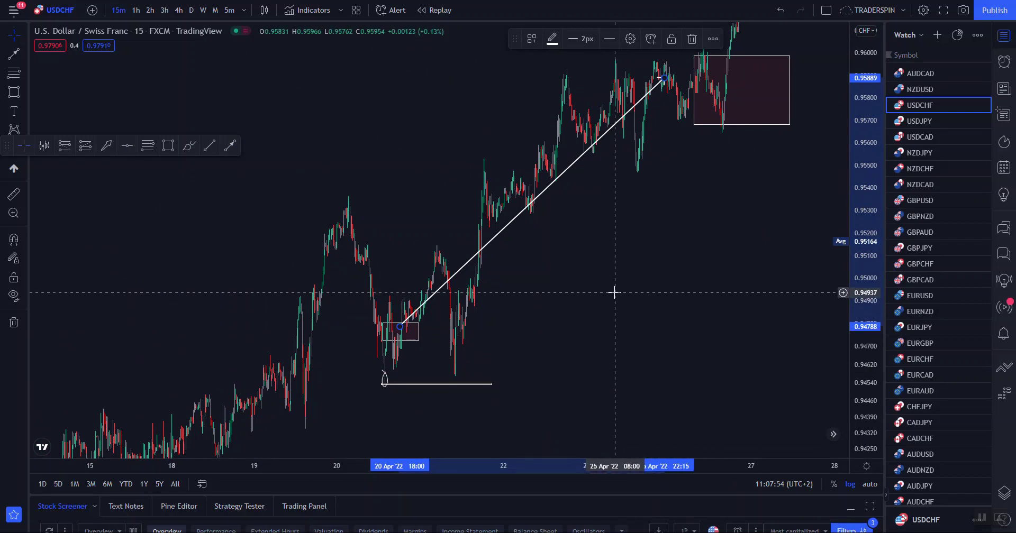
click(693, 38)
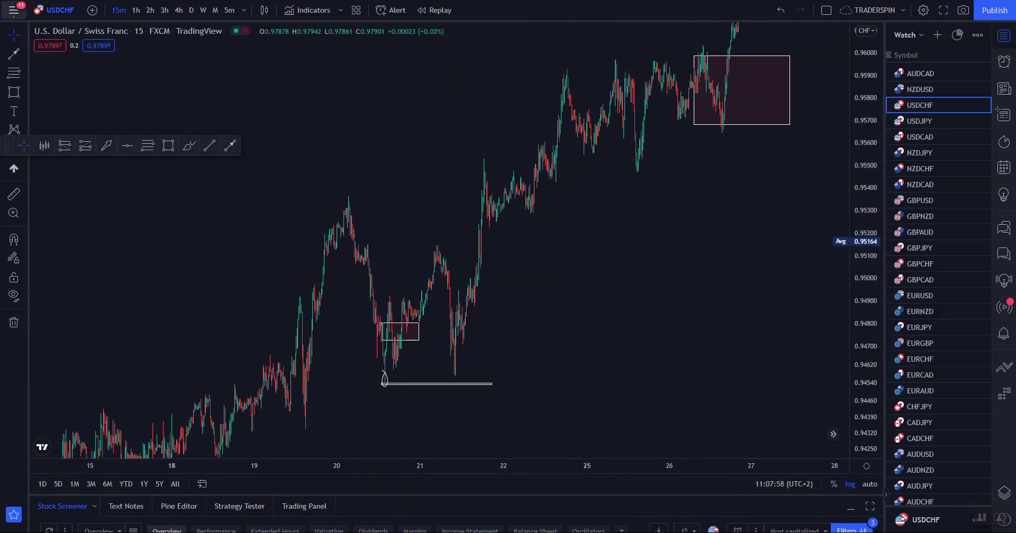
Switch USDCHF to the 4-hour timeframe with automatic price scaling and show the price history through May 2022
click(180, 10)
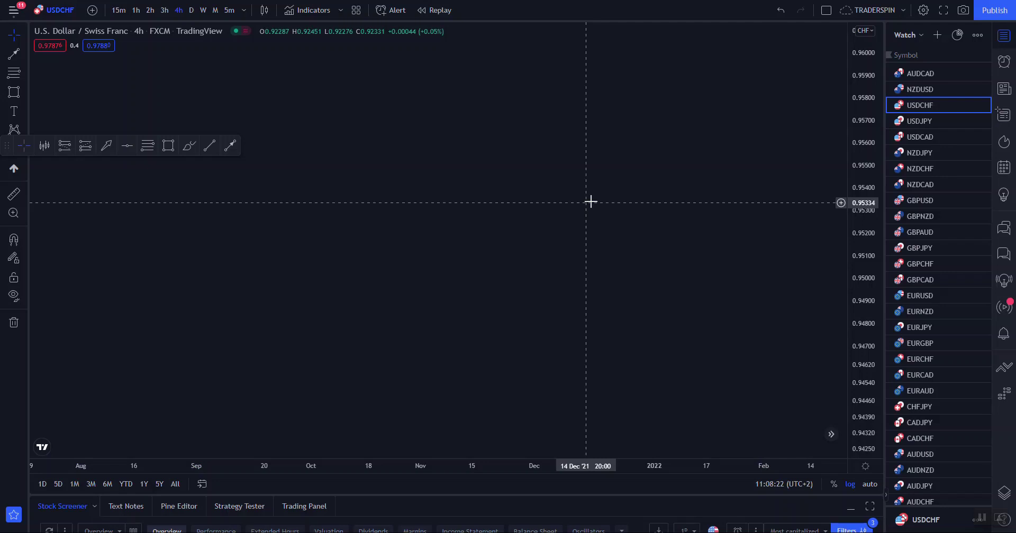
click(869, 485)
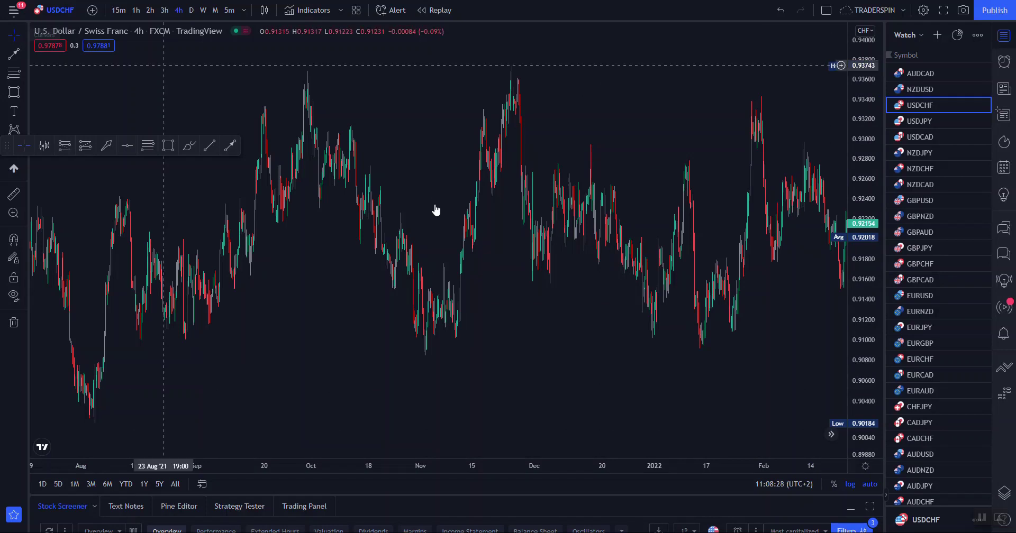
drag(653, 363, 454, 318)
scroll(724, 331, down, 8)
scroll(724, 330, down, 5)
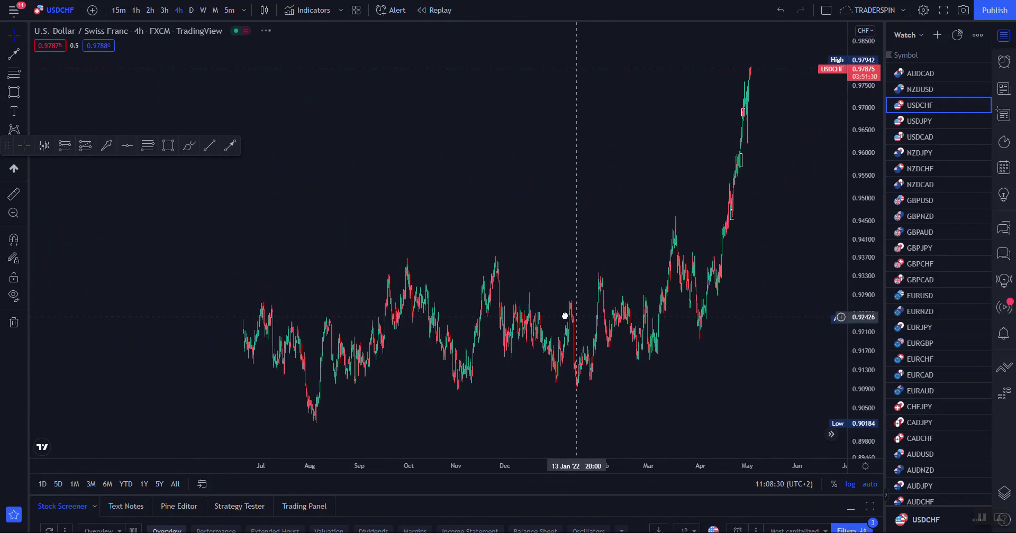